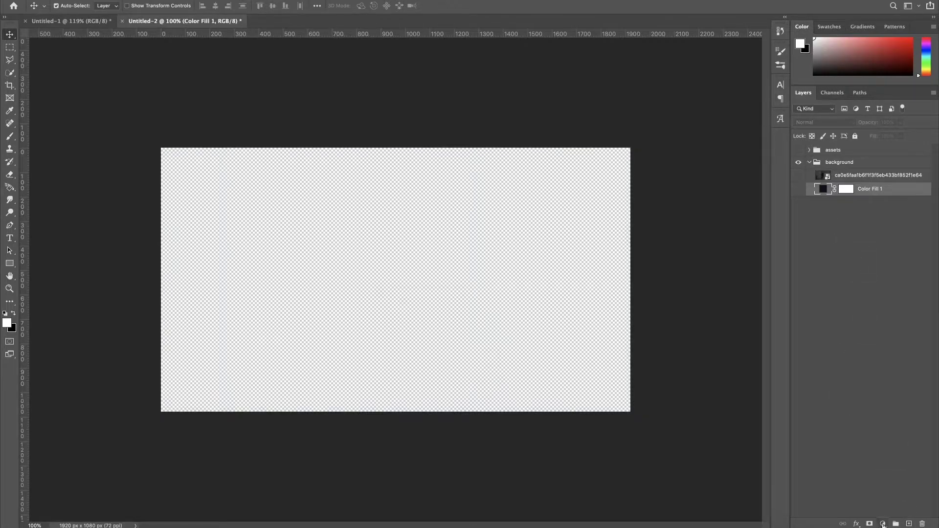
{"action": "left_click", "coordinate": [883, 524]}
{"action": "left_click", "coordinate": [892, 338]}
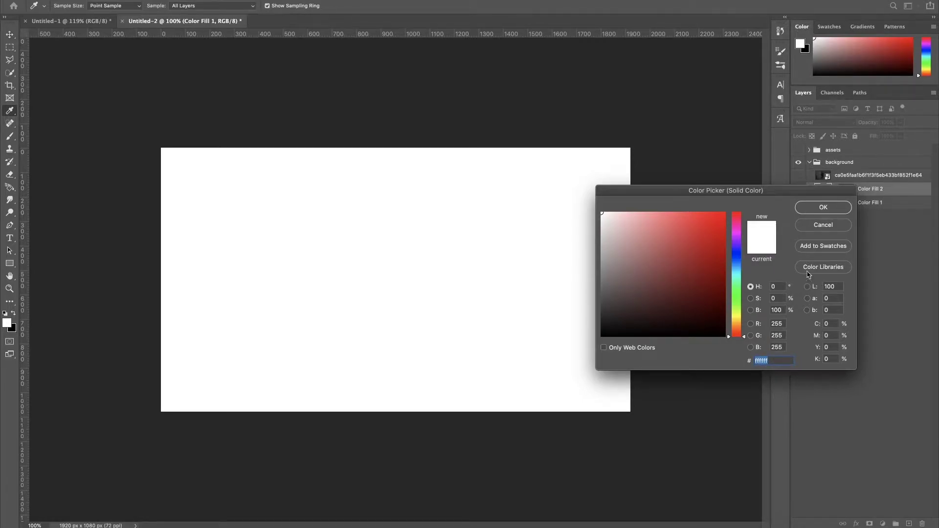
{"action": "left_click", "coordinate": [817, 226]}
Make the Color Fill 1 layer visible and check its fill colour without changing it.
{"action": "left_click", "coordinate": [799, 192]}
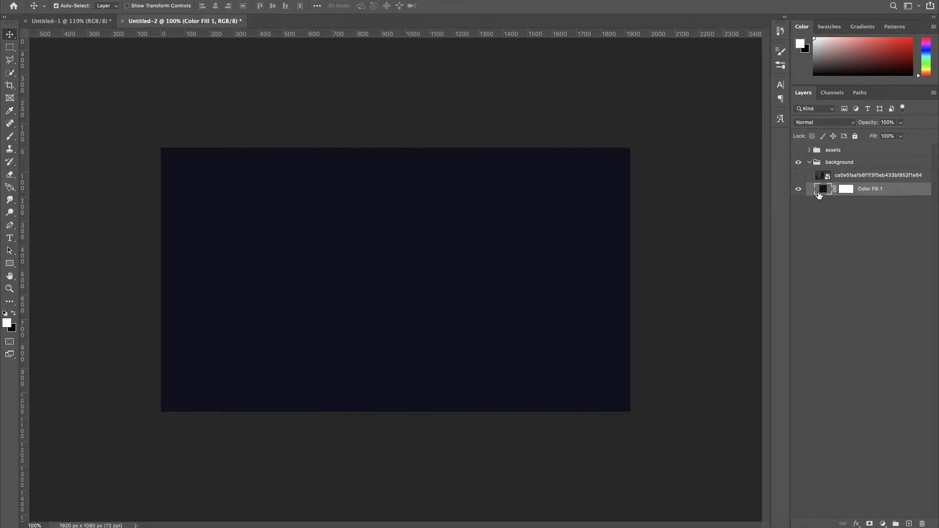
{"action": "double_click", "coordinate": [823, 189]}
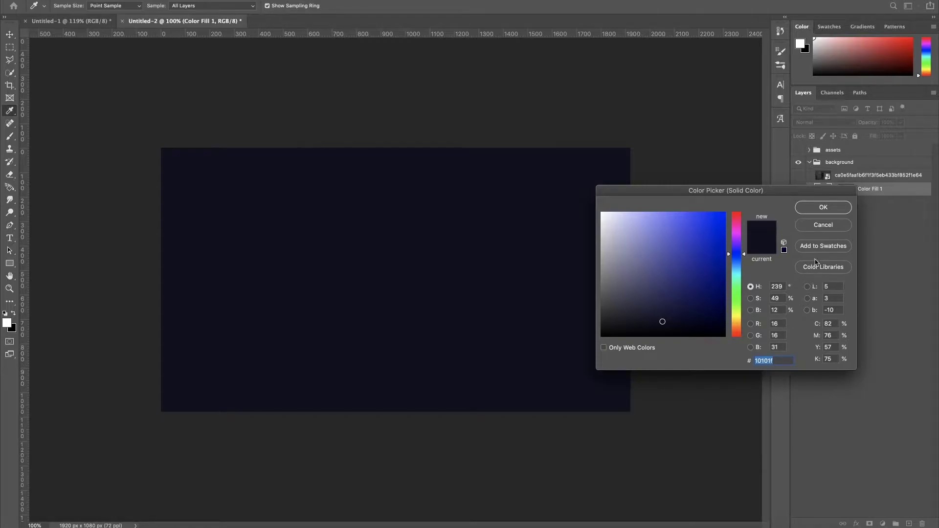
{"action": "left_click", "coordinate": [818, 227]}
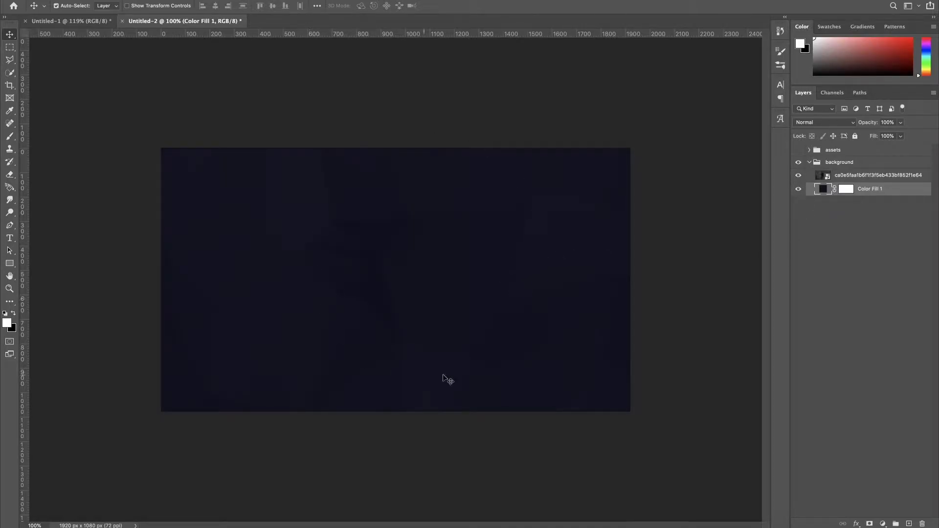
Collapse the background group and lock it completely.
{"action": "left_click", "coordinate": [809, 163]}
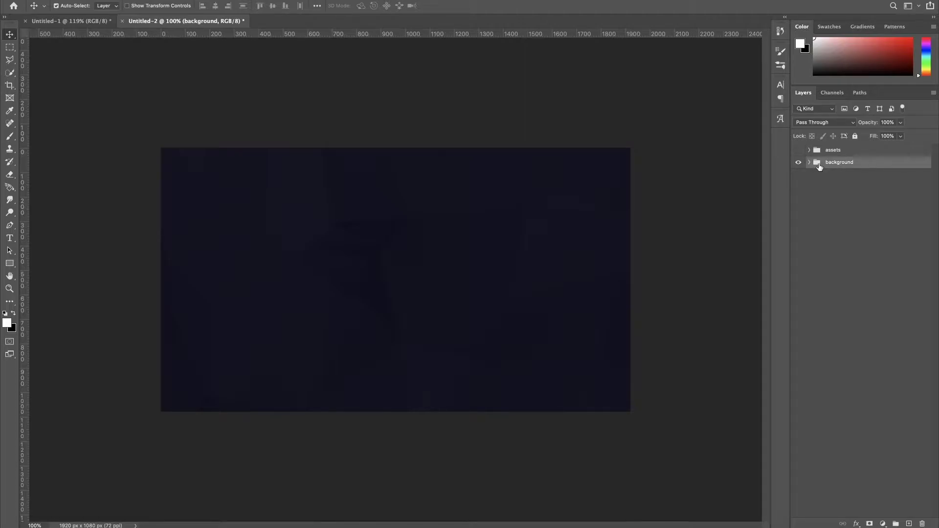
{"action": "left_click", "coordinate": [855, 137]}
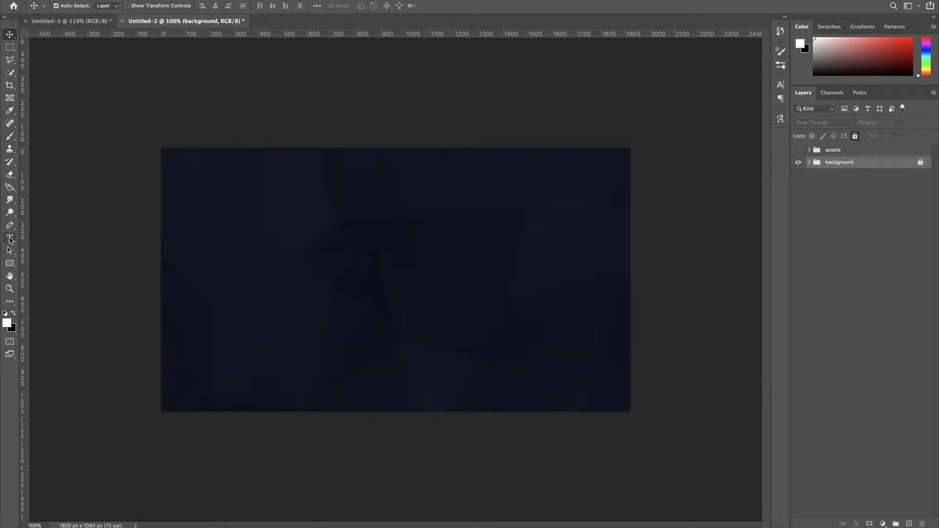
Add a white text layer reading STARTING near the middle of the canvas.
{"action": "left_click", "coordinate": [10, 238]}
{"action": "left_click", "coordinate": [332, 282]}
{"action": "type", "text": "STARTING"}
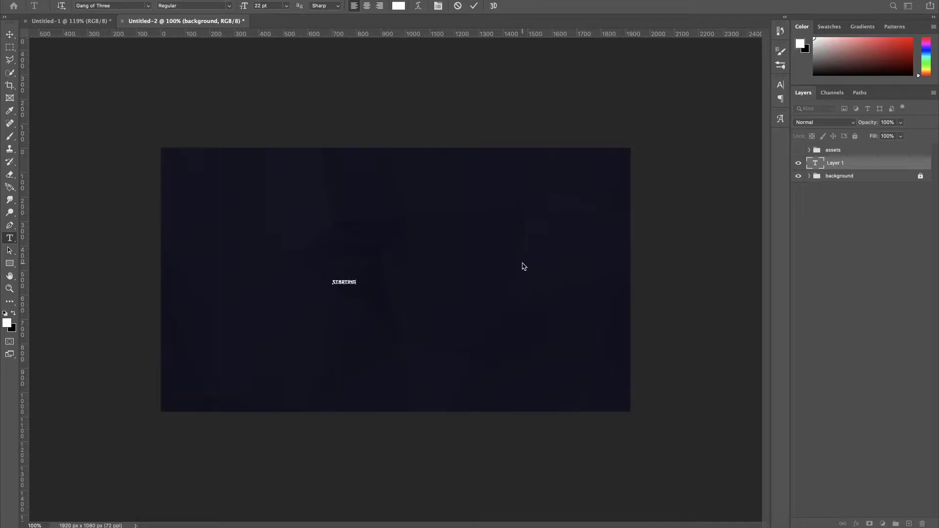
{"action": "left_click", "coordinate": [11, 36]}
Scale the STARTING text up to about 220 pt and centre it on the canvas.
{"action": "key", "text": "super+t"}
{"action": "left_click_drag", "start_coordinate": [361, 278], "coordinate": [538, 233]}
{"action": "left_click_drag", "start_coordinate": [506, 267], "coordinate": [466, 284]}
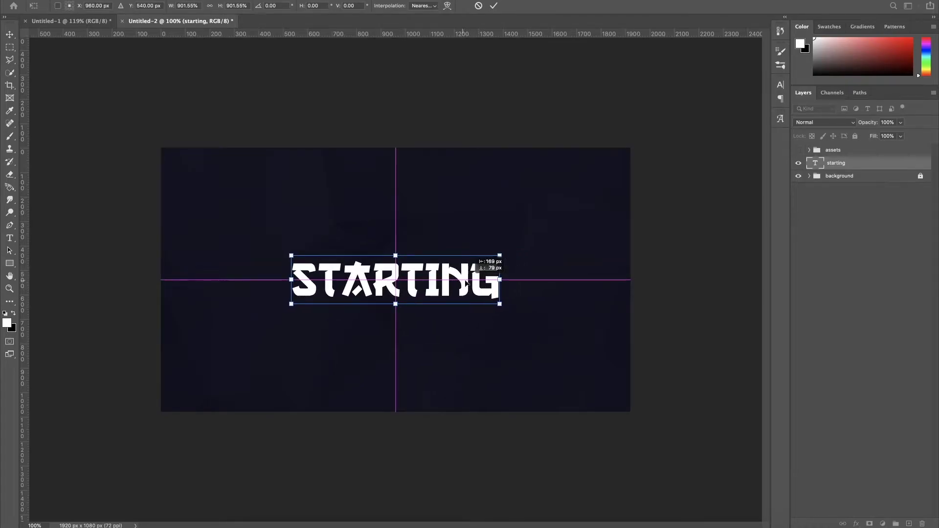
{"action": "left_click_drag", "start_coordinate": [499, 255], "coordinate": [513, 248]}
{"action": "key", "text": "Return"}
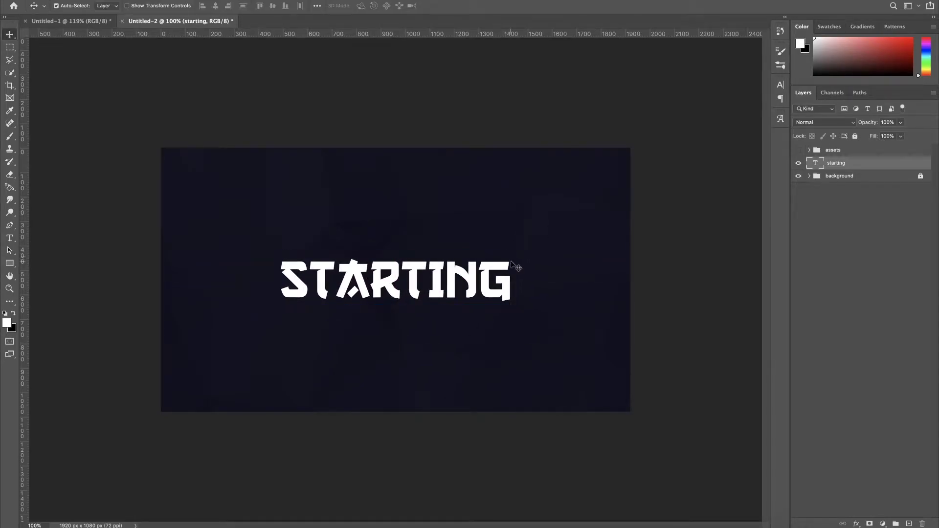
Add a second white text layer reading STREAM above the STARTING text.
{"action": "left_click", "coordinate": [9, 239]}
{"action": "left_click", "coordinate": [270, 241]}
{"action": "type", "text": "STREAM"}
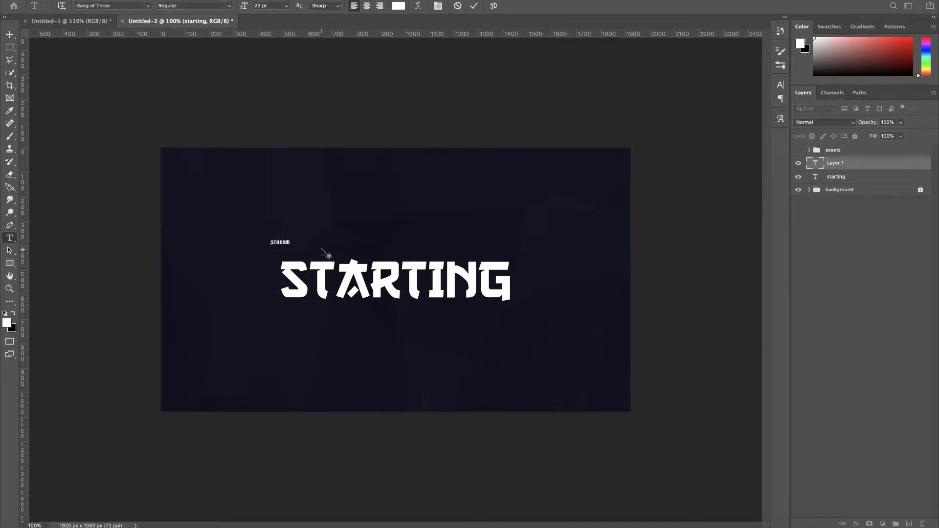
{"action": "left_click", "coordinate": [10, 34]}
Place the STREAM text directly above the start of STARTING, aligned with its left edge, and enlarge it slightly.
{"action": "left_click_drag", "start_coordinate": [283, 242], "coordinate": [307, 254]}
{"action": "key", "text": "ctrl+t"}
{"action": "key", "text": "Return"}
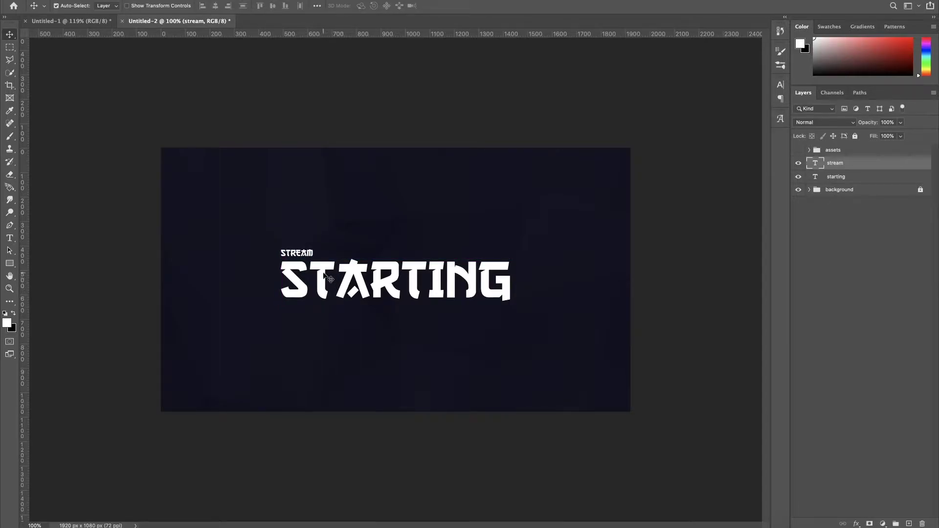
Recolour the STARTING text bright yellow with a hue of 55°.
{"action": "left_click", "coordinate": [328, 277]}
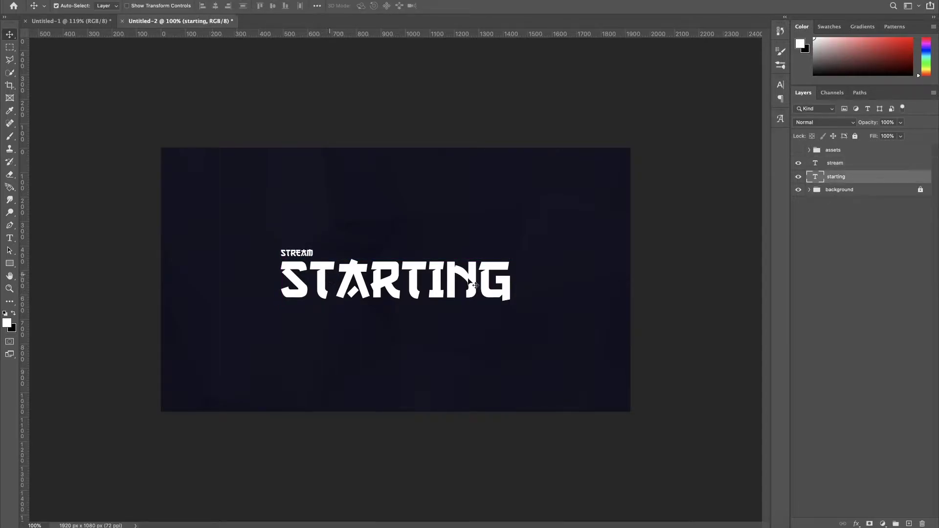
{"action": "double_click", "coordinate": [816, 178]}
{"action": "left_click", "coordinate": [813, 180]}
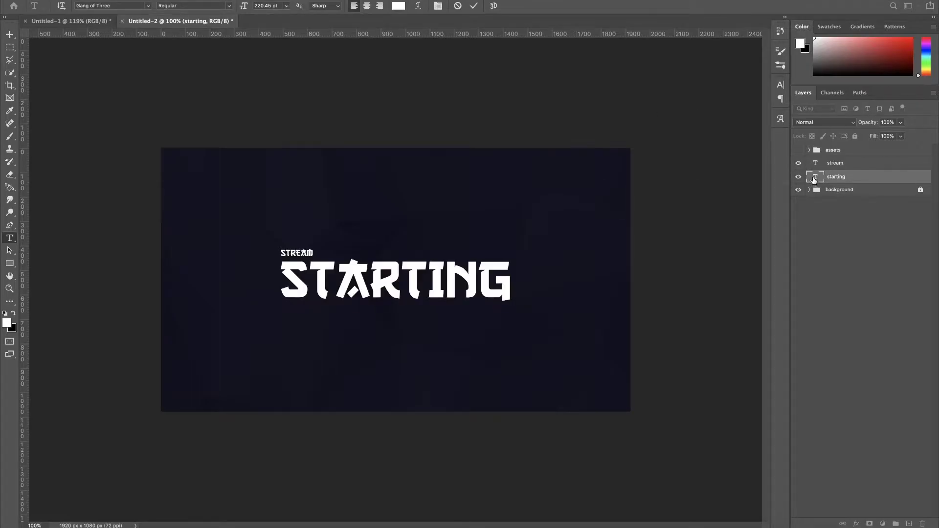
{"action": "double_click", "coordinate": [818, 180]}
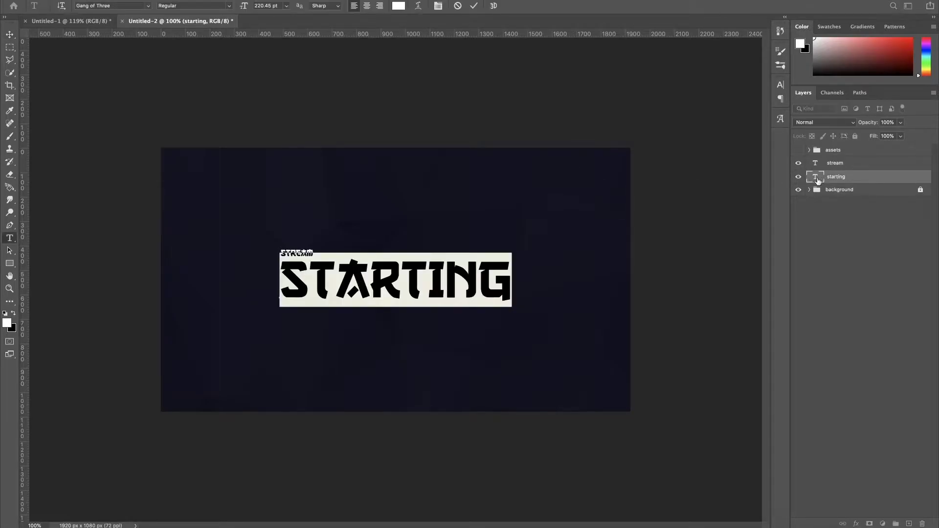
{"action": "left_click", "coordinate": [400, 7]}
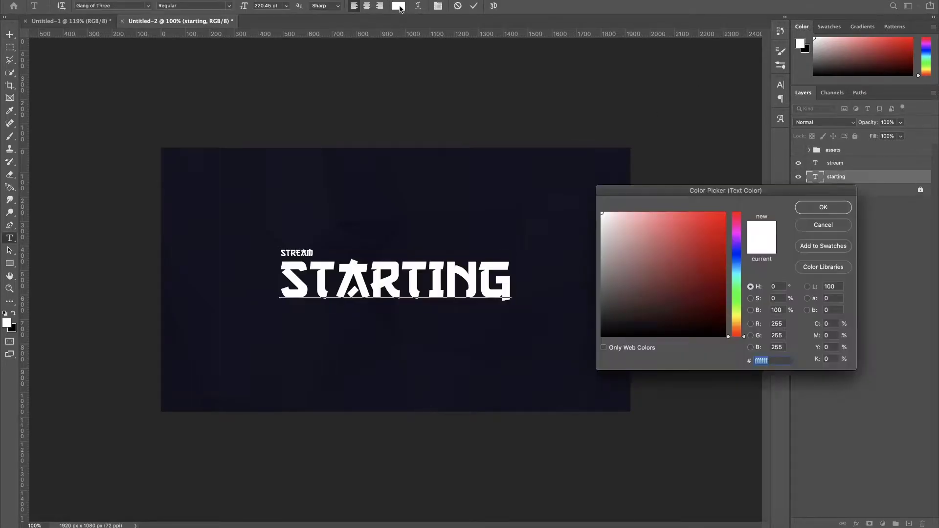
{"action": "left_click", "coordinate": [738, 315]}
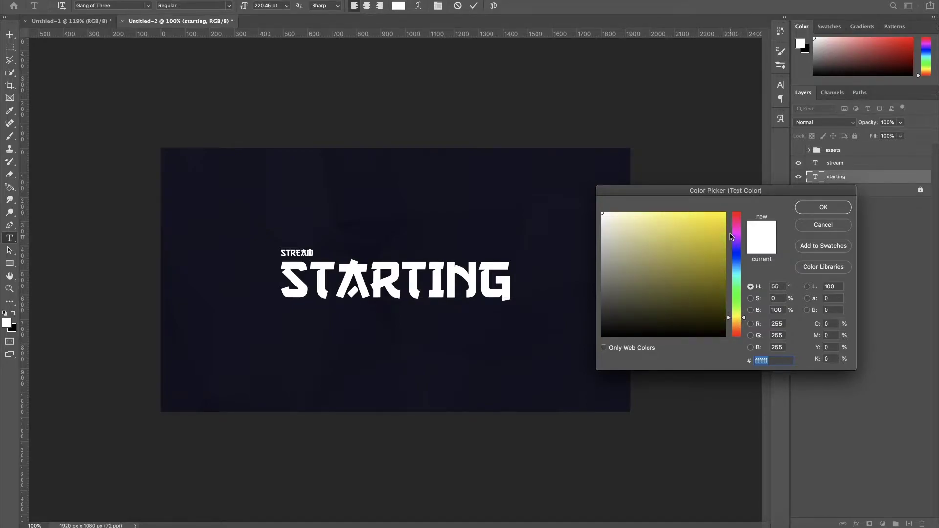
{"action": "left_click", "coordinate": [723, 213]}
{"action": "left_click", "coordinate": [814, 210]}
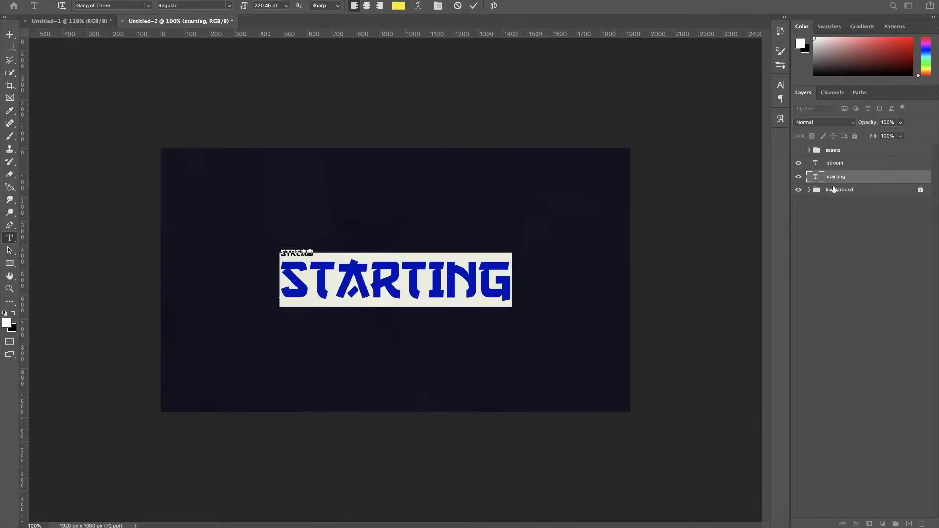
{"action": "left_click", "coordinate": [9, 34]}
{"action": "left_click", "coordinate": [89, 102]}
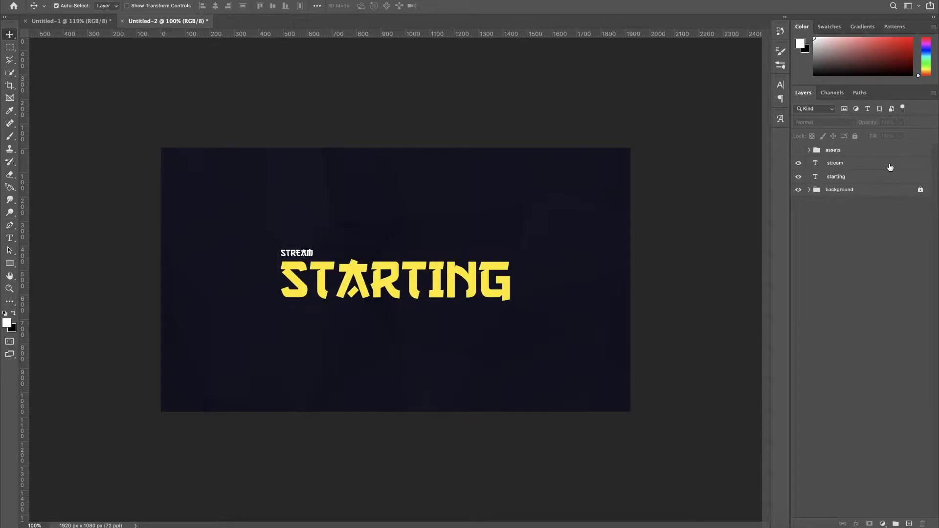
Add a new layer above the background group and paint one soft white 957 px brush dab at the canvas centre.
{"action": "left_click", "coordinate": [868, 190]}
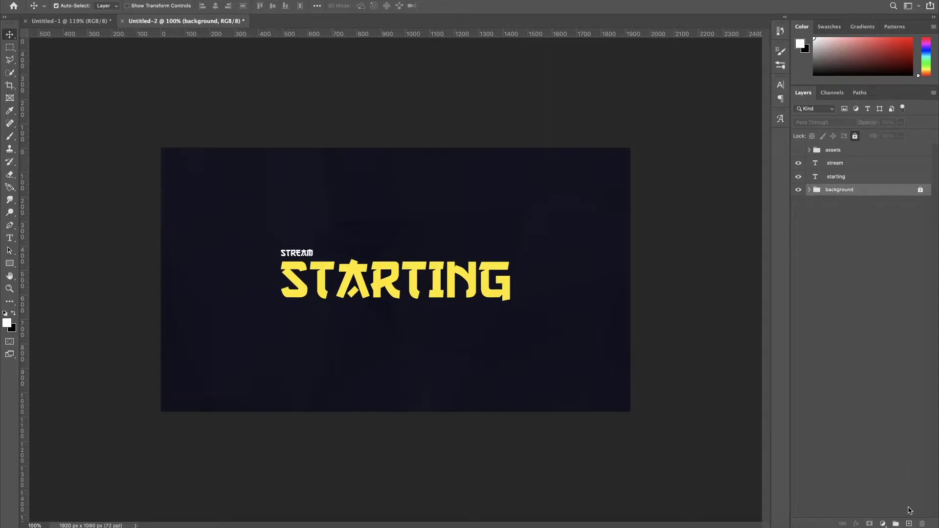
{"action": "left_click", "coordinate": [909, 524]}
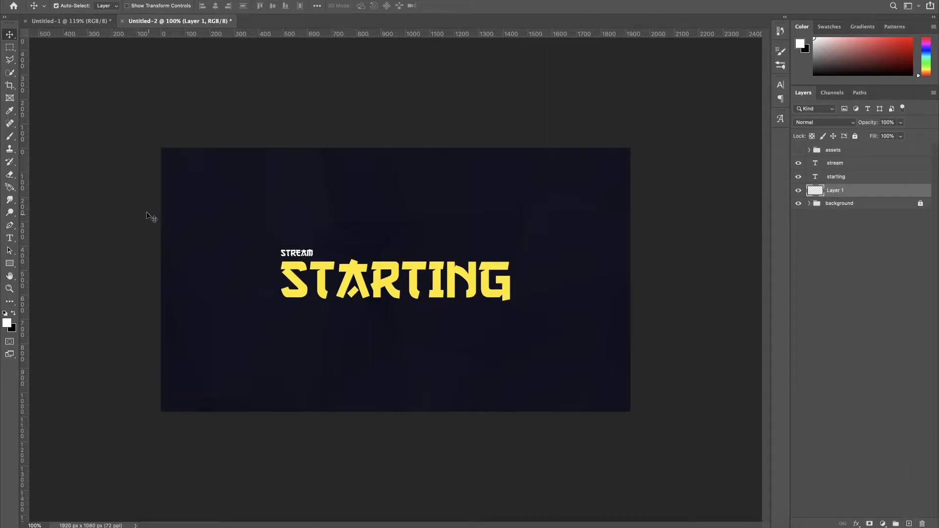
{"action": "left_click", "coordinate": [9, 136]}
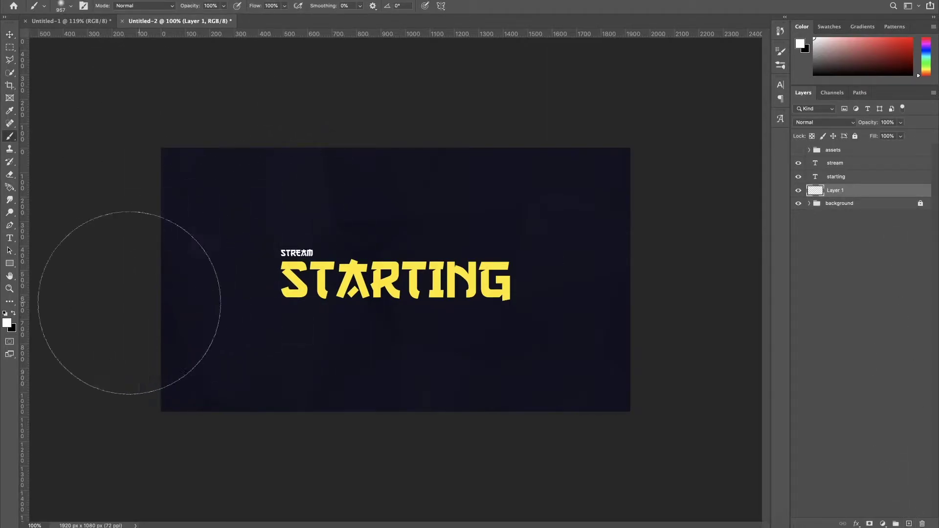
{"action": "left_click", "coordinate": [7, 323]}
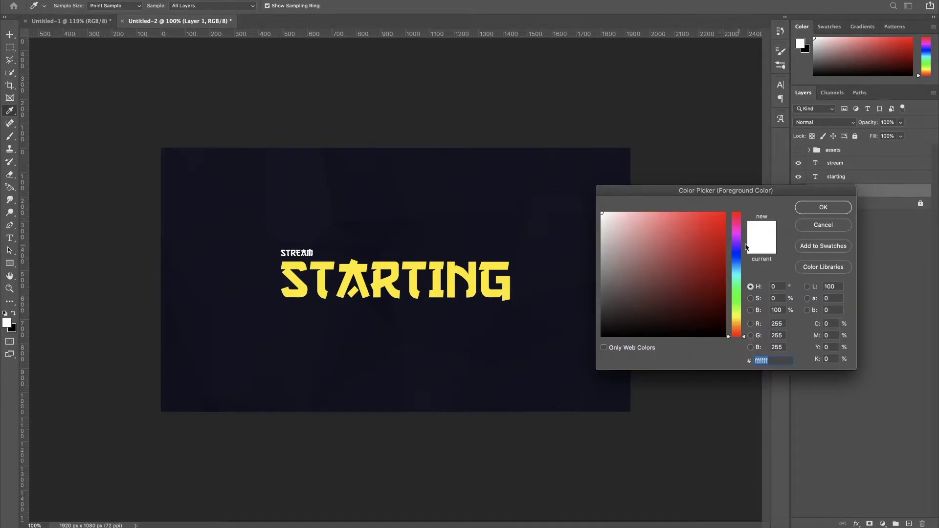
{"action": "left_click", "coordinate": [825, 207]}
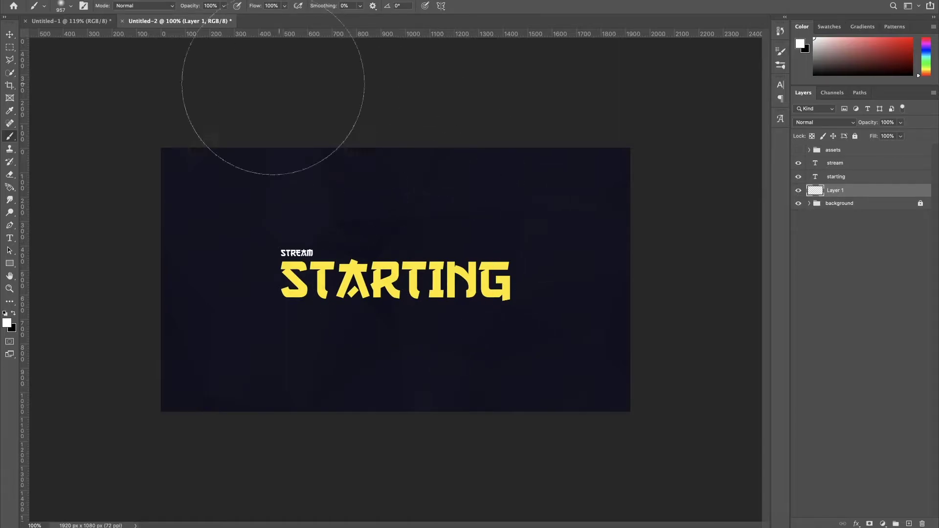
{"action": "left_click", "coordinate": [72, 6]}
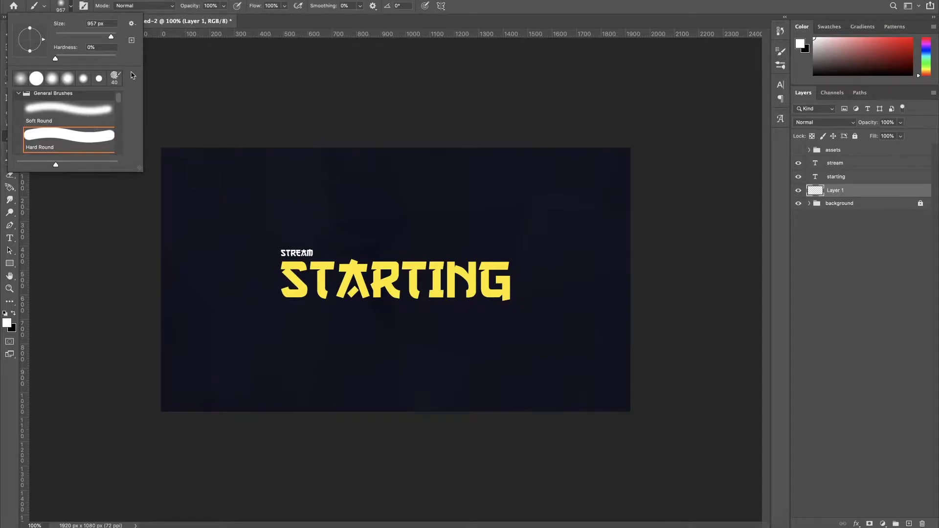
{"action": "left_click", "coordinate": [5, 136]}
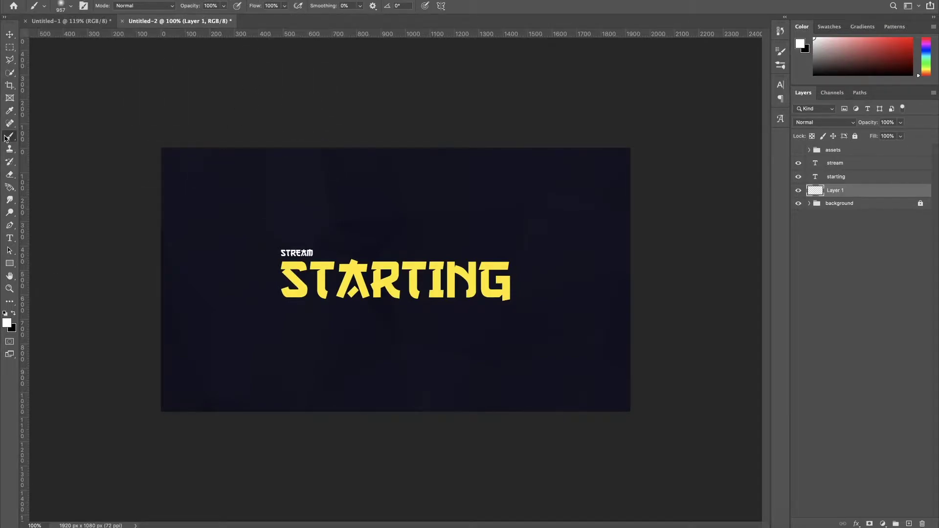
{"action": "left_click", "coordinate": [393, 276]}
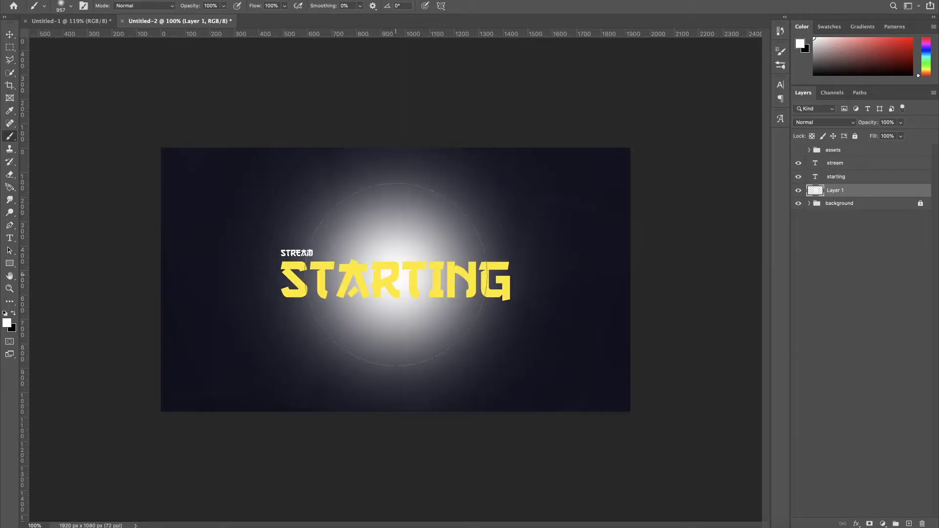
Lower the white glow layer's opacity to 18% and lock that layer.
{"action": "left_click", "coordinate": [9, 34]}
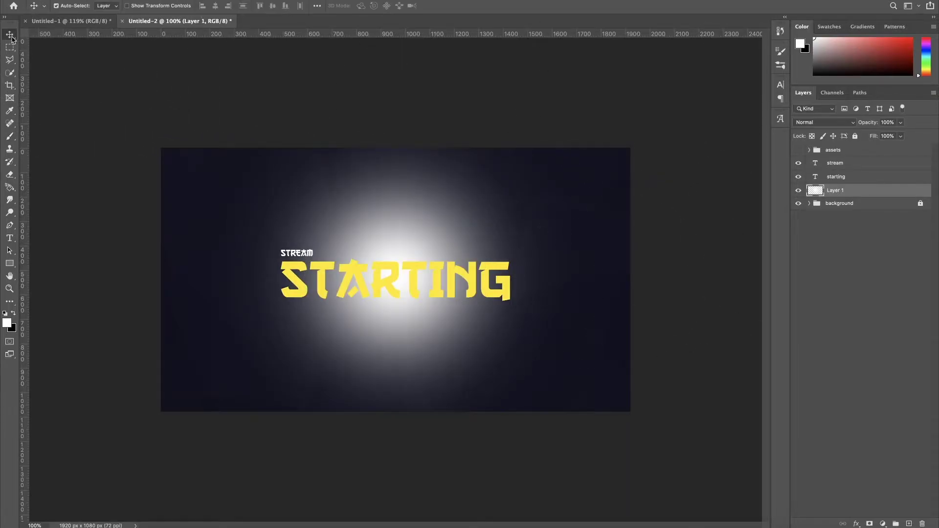
{"action": "left_click_drag", "start_coordinate": [902, 123], "coordinate": [867, 139]}
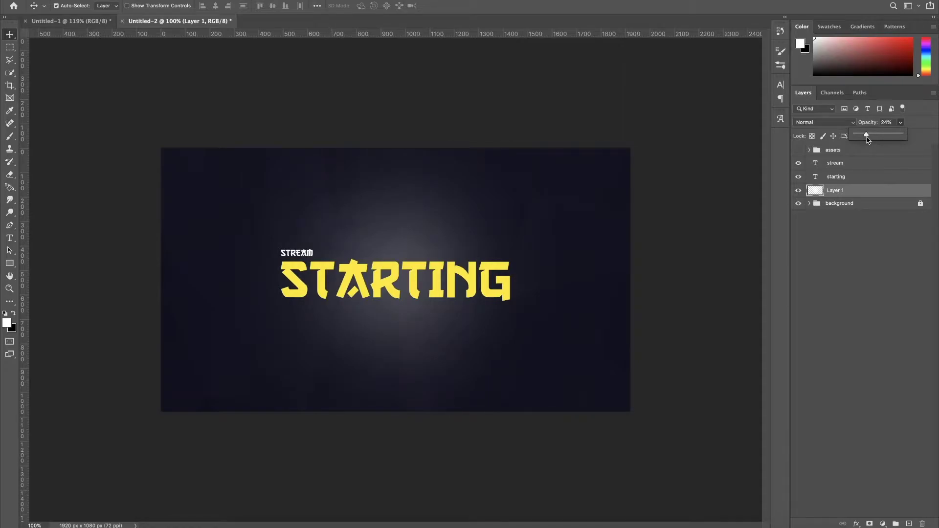
{"action": "left_click_drag", "start_coordinate": [865, 139], "coordinate": [865, 137]}
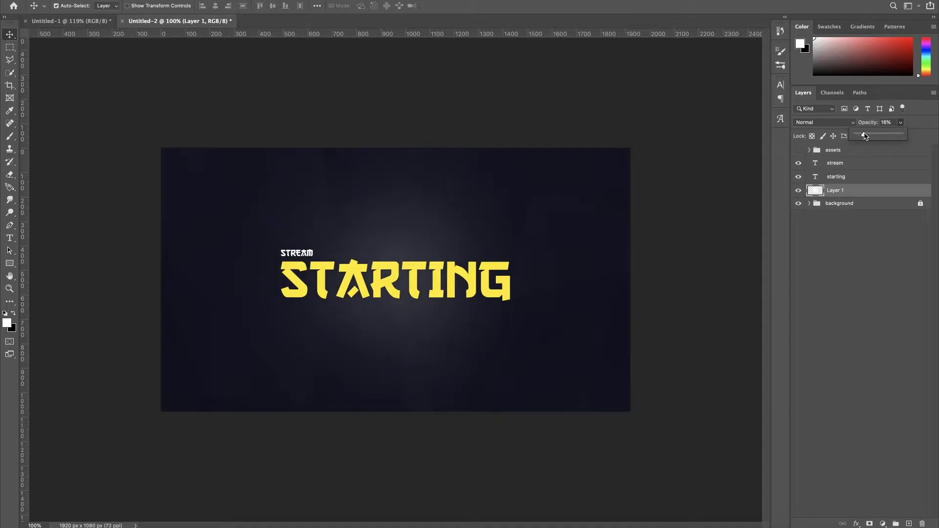
{"action": "left_click", "coordinate": [9, 39]}
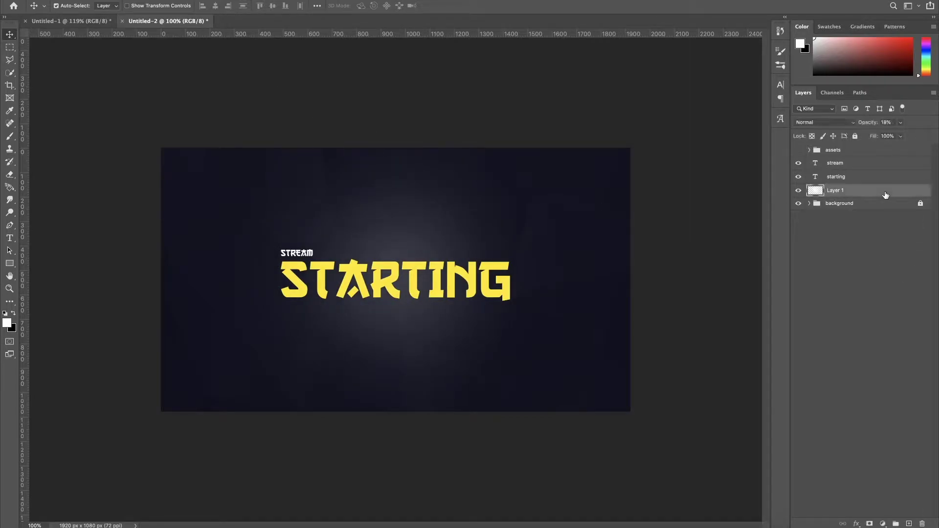
{"action": "left_click", "coordinate": [855, 137]}
{"action": "left_click", "coordinate": [877, 259]}
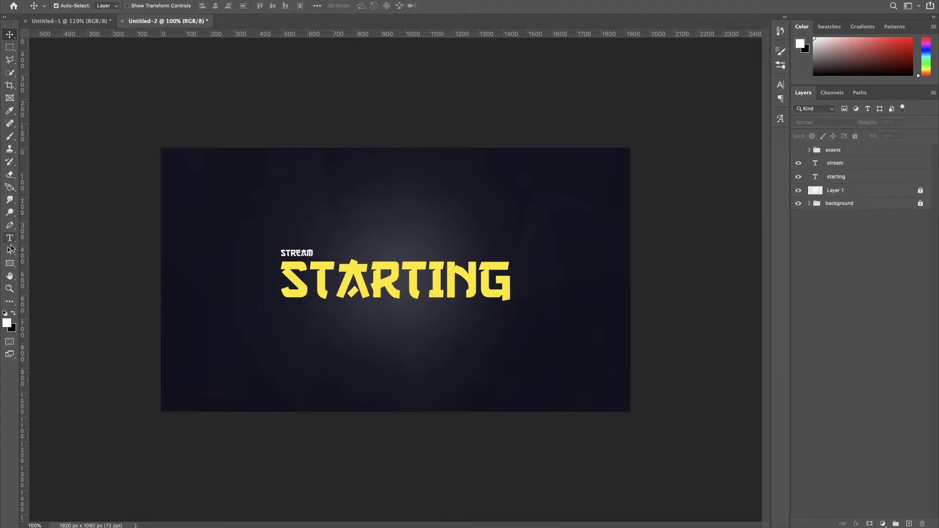
Draw a white rectangle about 363 by 1188 px covering the full height of the canvas along its left edge.
{"action": "left_click", "coordinate": [11, 265]}
{"action": "left_click", "coordinate": [40, 263]}
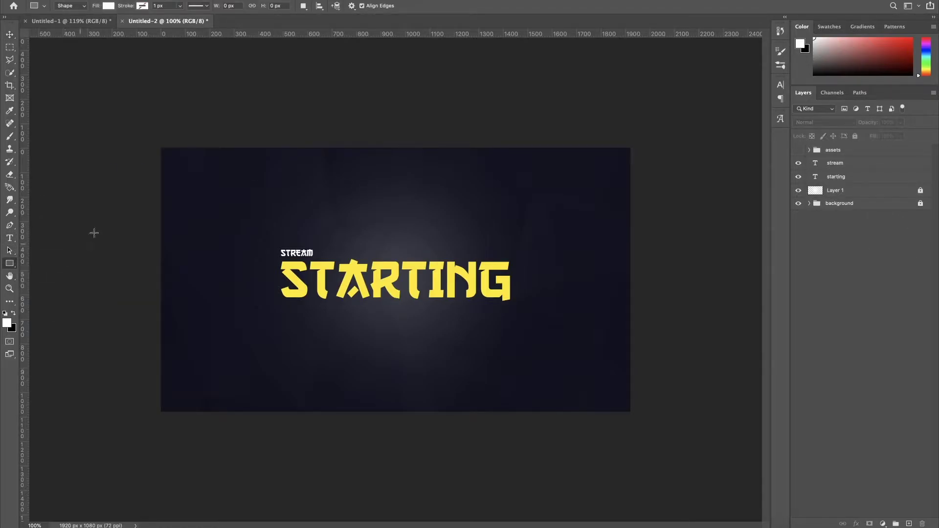
{"action": "left_click_drag", "start_coordinate": [158, 133], "coordinate": [247, 424]}
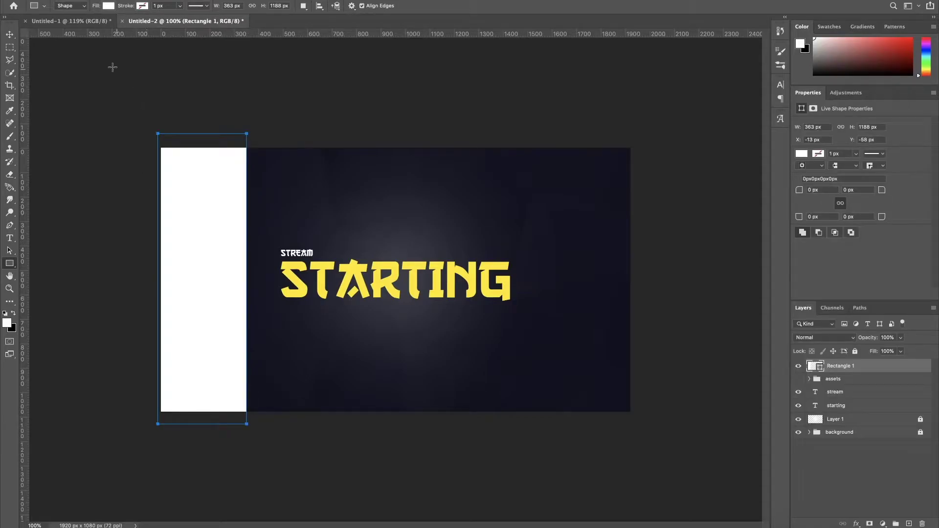
{"action": "left_click", "coordinate": [10, 34]}
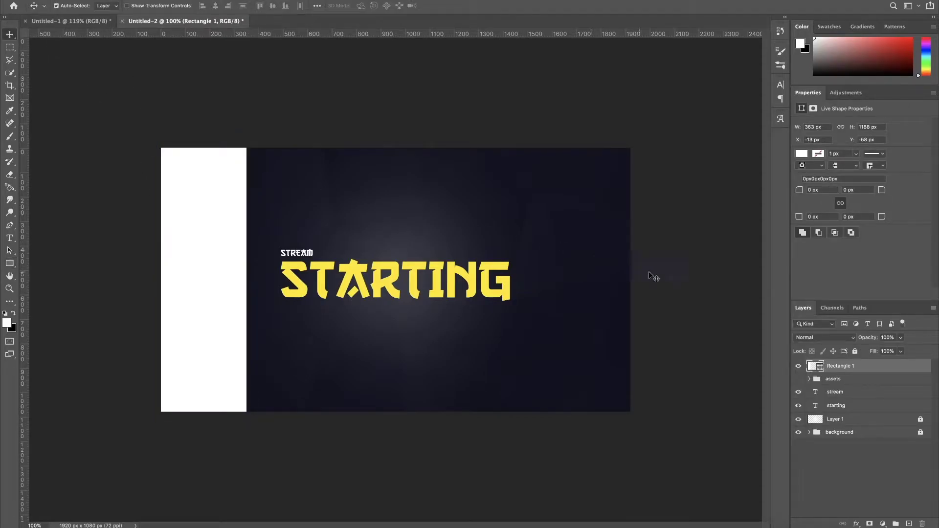
Fill the white rectangle along the canvas's left edge with the STARTING text's yellow, #ffea00.
{"action": "left_click", "coordinate": [801, 154]}
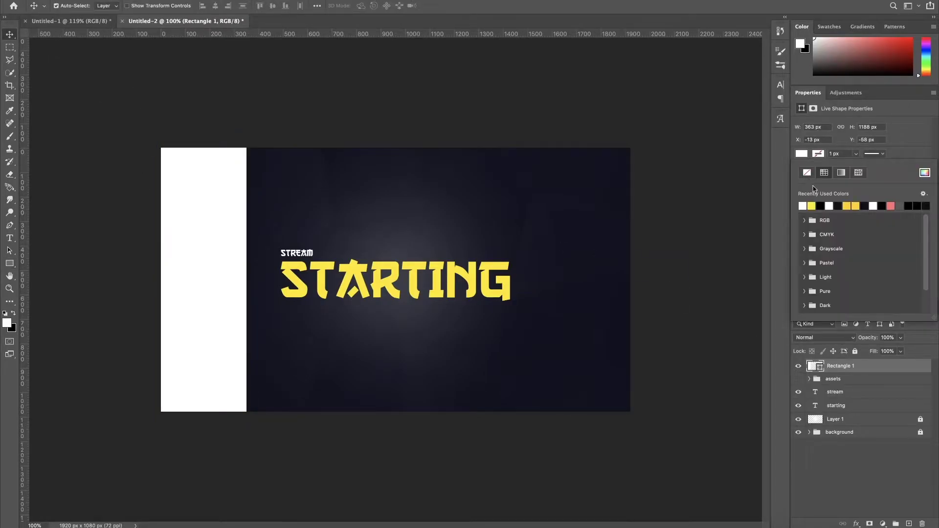
{"action": "left_click", "coordinate": [926, 172]}
{"action": "left_click", "coordinate": [506, 288]}
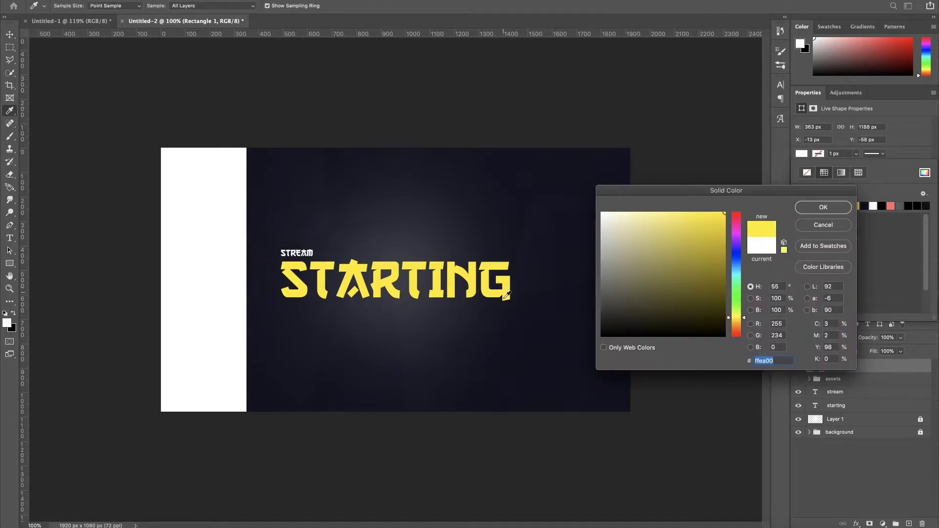
{"action": "left_click", "coordinate": [823, 208]}
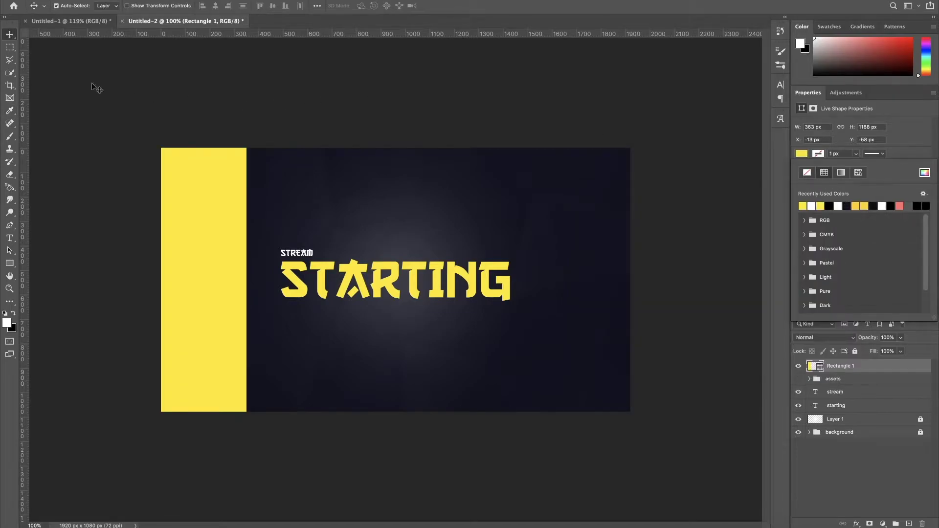
{"action": "left_click", "coordinate": [10, 34]}
{"action": "left_click", "coordinate": [210, 96]}
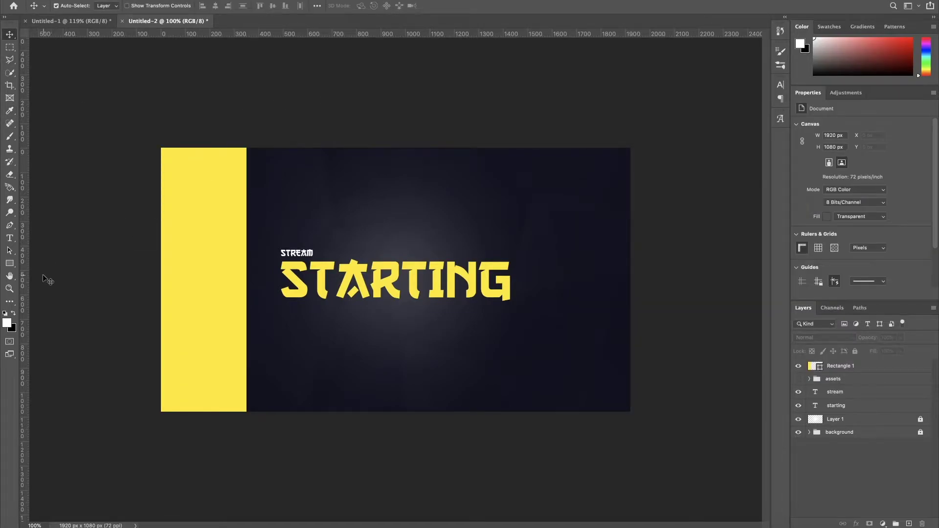
Duplicate the STARTING text, rotate the copy to -90° and place it just right of the yellow bar.
{"action": "left_click", "coordinate": [385, 283]}
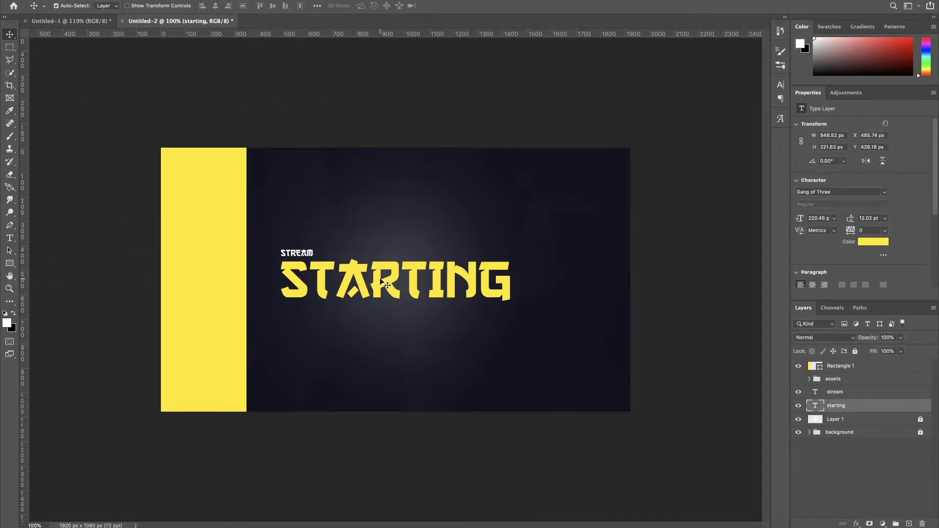
{"action": "left_click_drag", "start_coordinate": [360, 282], "coordinate": [405, 206]}
{"action": "key", "text": "ctrl+t"}
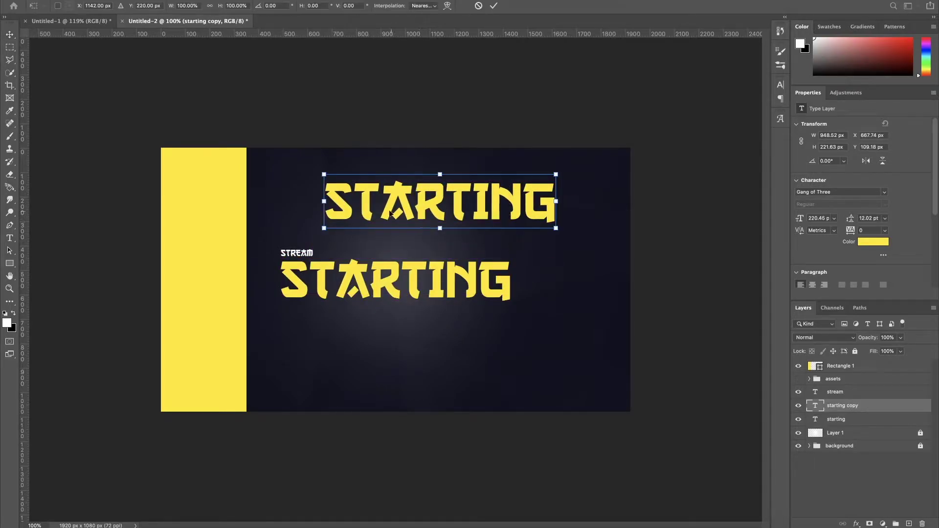
{"action": "left_click_drag", "start_coordinate": [309, 173], "coordinate": [411, 345]}
{"action": "left_click_drag", "start_coordinate": [451, 149], "coordinate": [293, 239]}
{"action": "key", "text": "Return"}
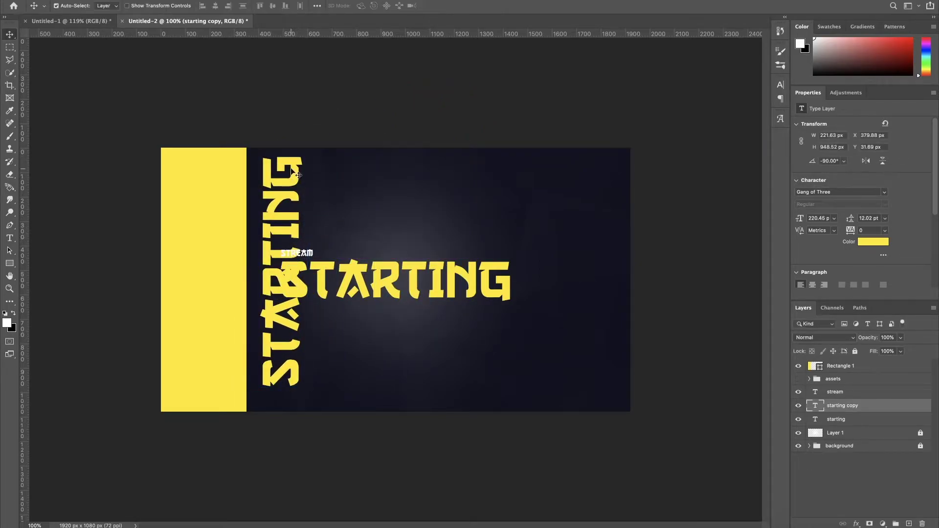
Recolour the vertical STARTING copy with the dark navy #12121f sampled from the canvas background.
{"action": "double_click", "coordinate": [816, 406]}
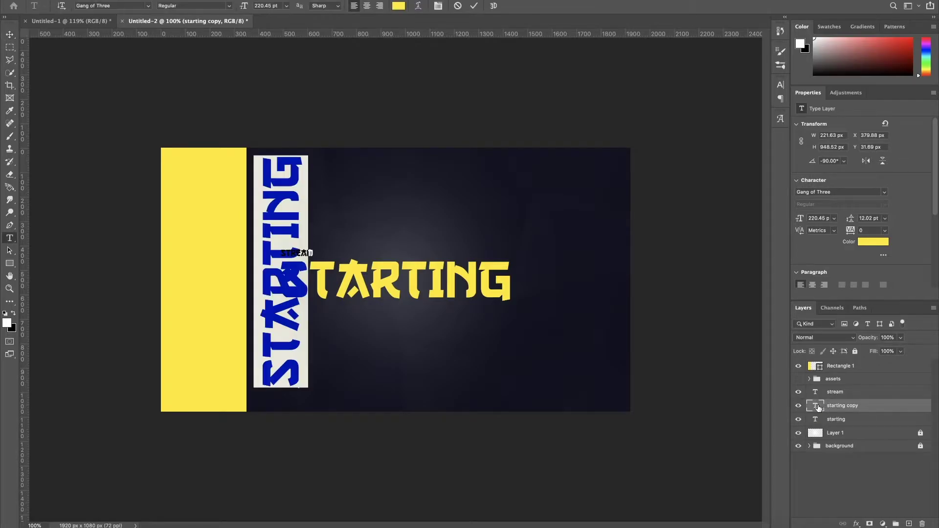
{"action": "left_click", "coordinate": [400, 6]}
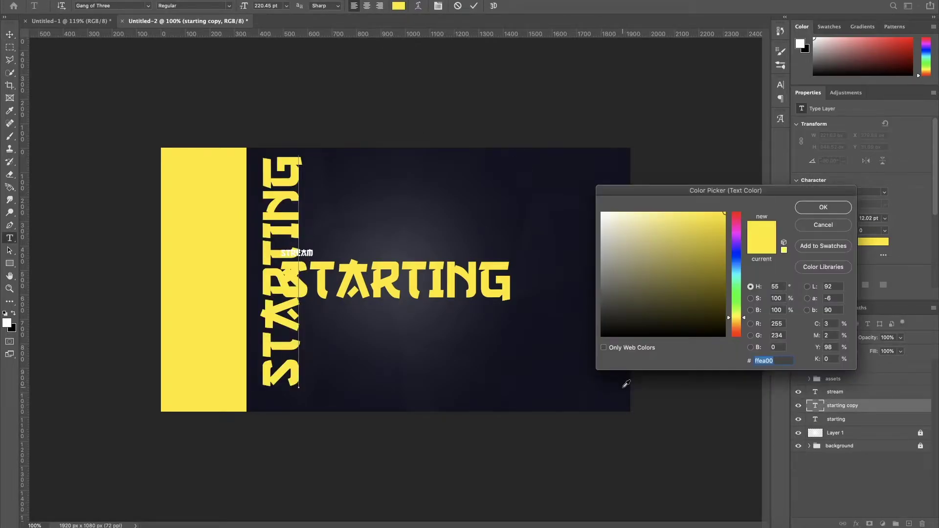
{"action": "left_click", "coordinate": [629, 407]}
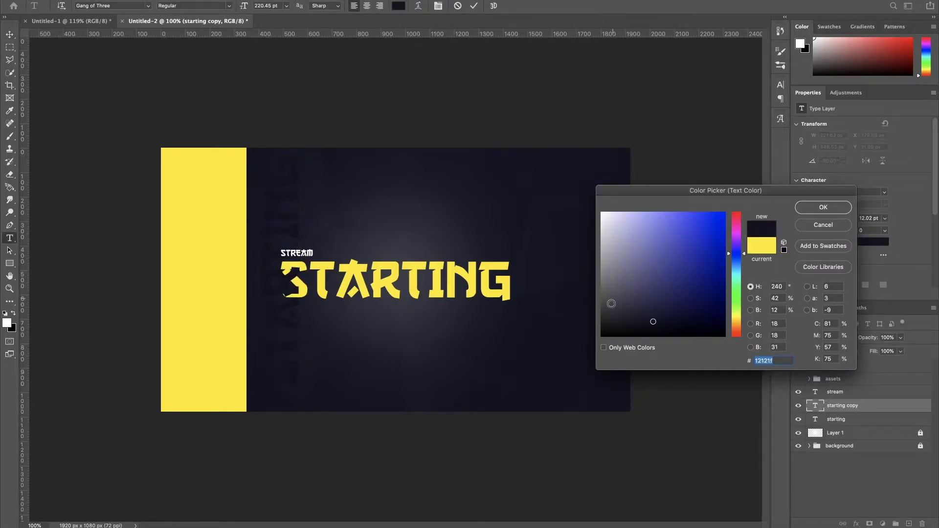
{"action": "left_click", "coordinate": [823, 207]}
Move the vertical STARTING copy onto the yellow bar and place its layer above Rectangle 1.
{"action": "left_click", "coordinate": [9, 34]}
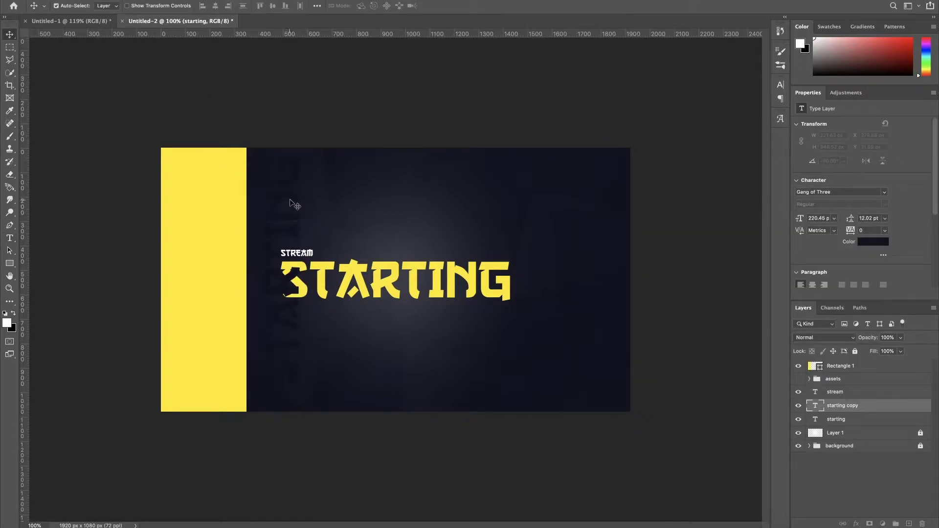
{"action": "left_click_drag", "start_coordinate": [246, 189], "coordinate": [215, 197]}
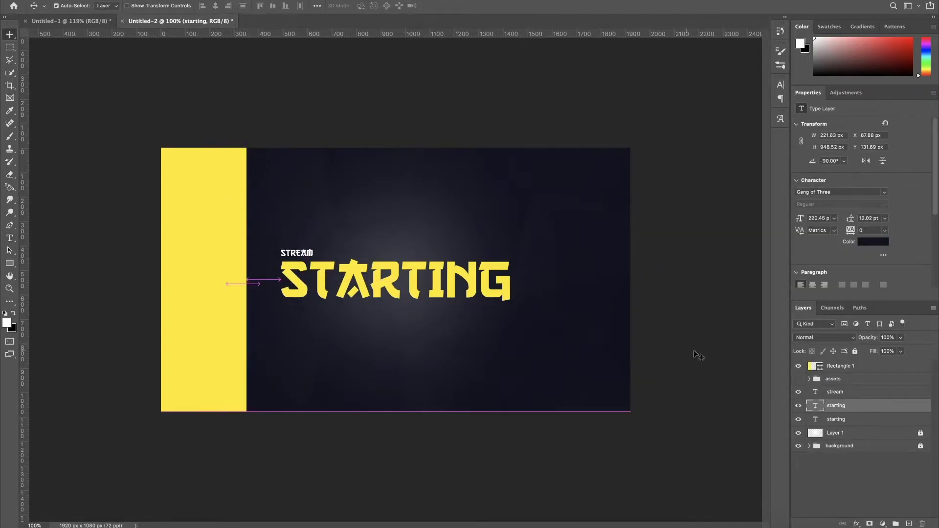
{"action": "left_click_drag", "start_coordinate": [878, 409], "coordinate": [871, 361]}
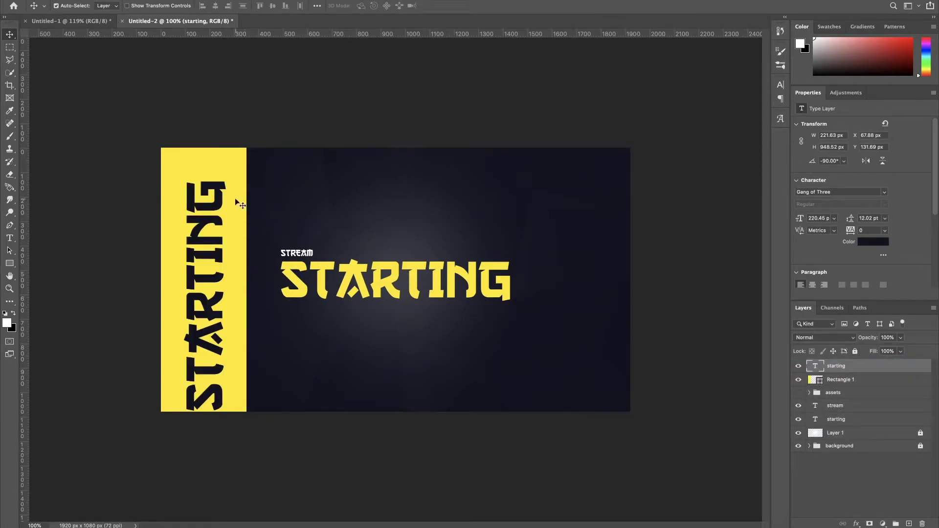
Scale the vertical STARTING text to about 138% and centre it on the yellow bar so it overruns the canvas height.
{"action": "left_click_drag", "start_coordinate": [231, 207], "coordinate": [240, 127]}
{"action": "key", "text": "ctrl+t"}
{"action": "left_click_drag", "start_coordinate": [203, 192], "coordinate": [207, 182]}
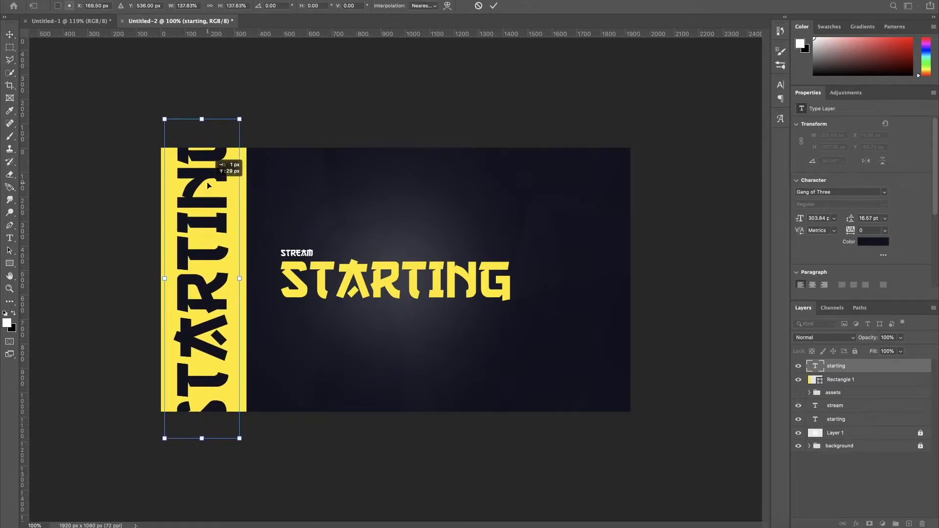
{"action": "key", "text": "Return"}
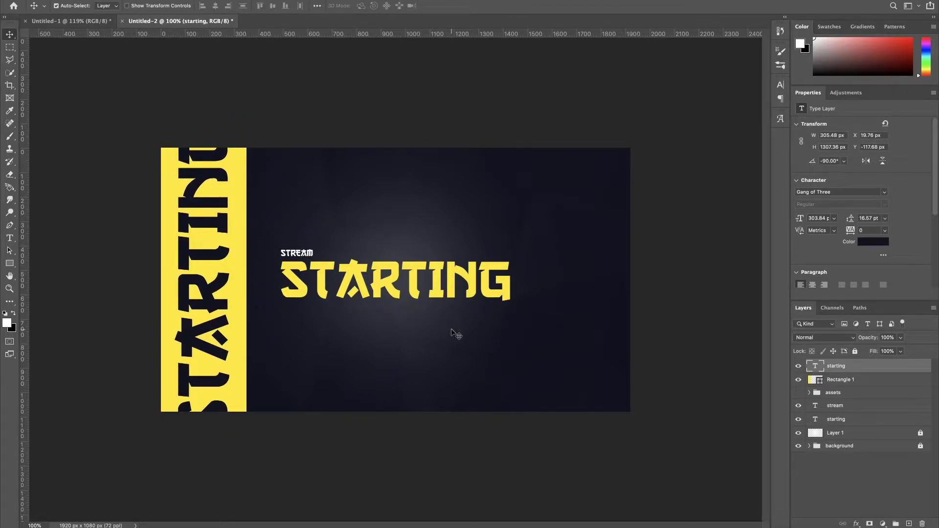
Shift the STREAM and horizontal STARTING texts together about 37 px right and 15 px down.
{"action": "left_click", "coordinate": [392, 281]}
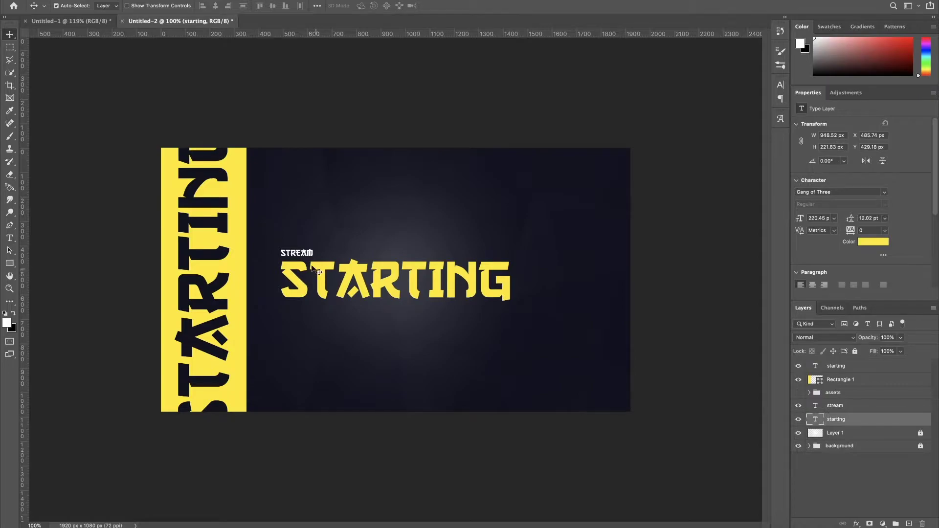
{"action": "left_click", "coordinate": [304, 257], "text": "shift"}
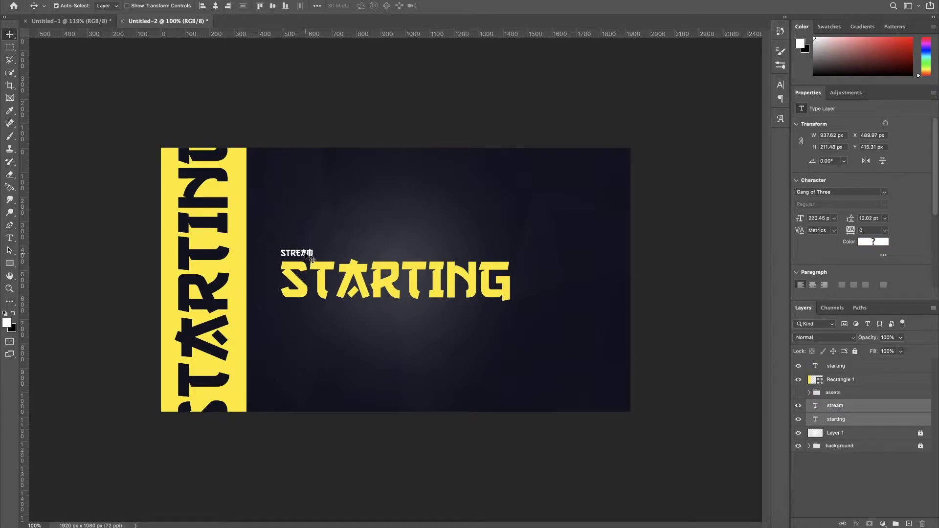
{"action": "key", "text": "ctrl+t"}
{"action": "left_click_drag", "start_coordinate": [352, 264], "coordinate": [360, 264]}
{"action": "key", "text": "Return"}
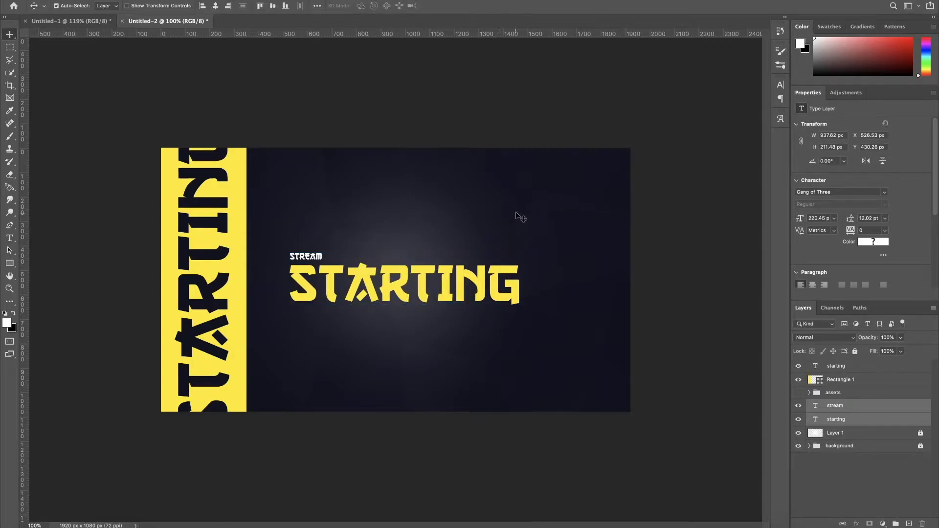
{"action": "left_click", "coordinate": [504, 112]}
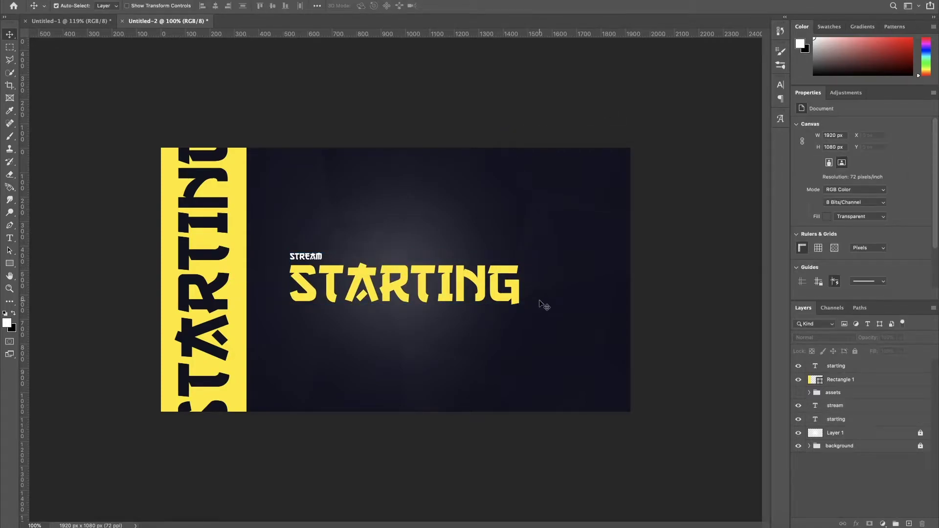
Move the socials group out of the assets group to the top of the layer stack, leaving the assets group hidden.
{"action": "left_click", "coordinate": [809, 394]}
{"action": "left_click", "coordinate": [799, 405]}
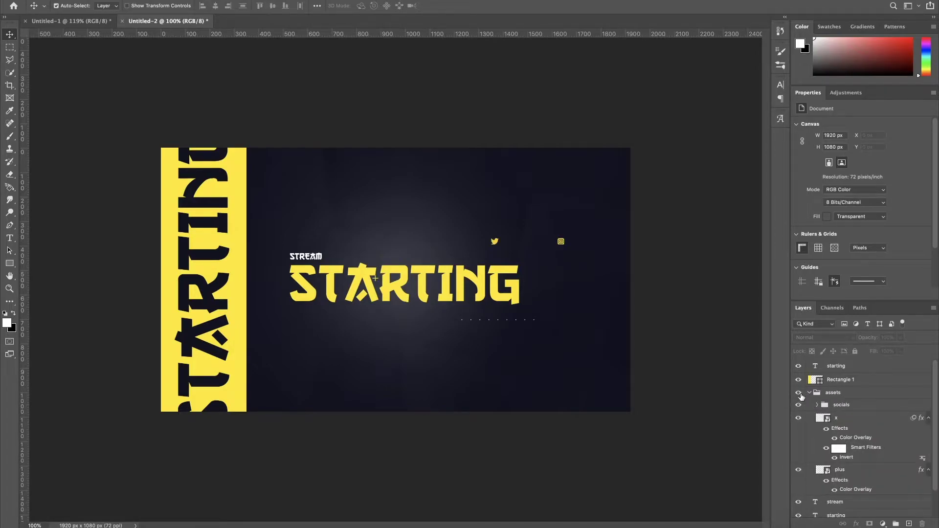
{"action": "left_click_drag", "start_coordinate": [841, 407], "coordinate": [834, 363]}
{"action": "left_click", "coordinate": [799, 405]}
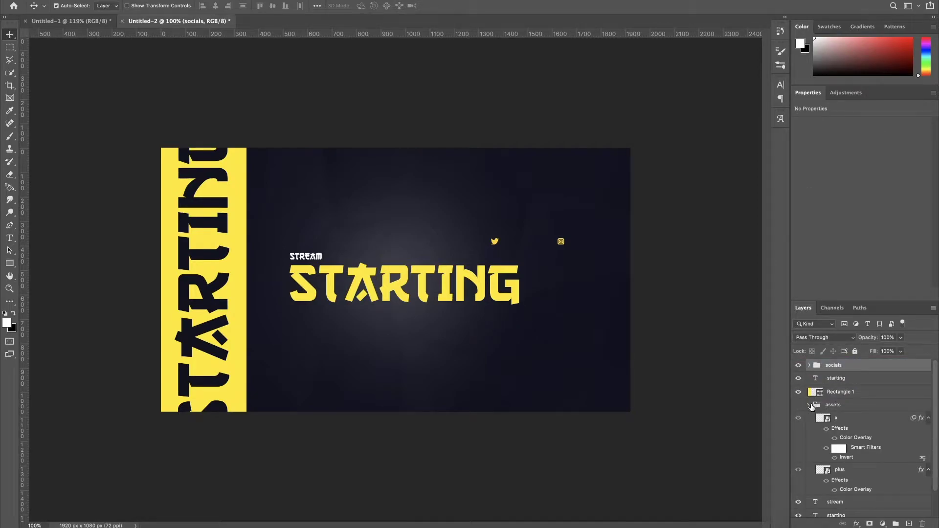
{"action": "left_click", "coordinate": [809, 405]}
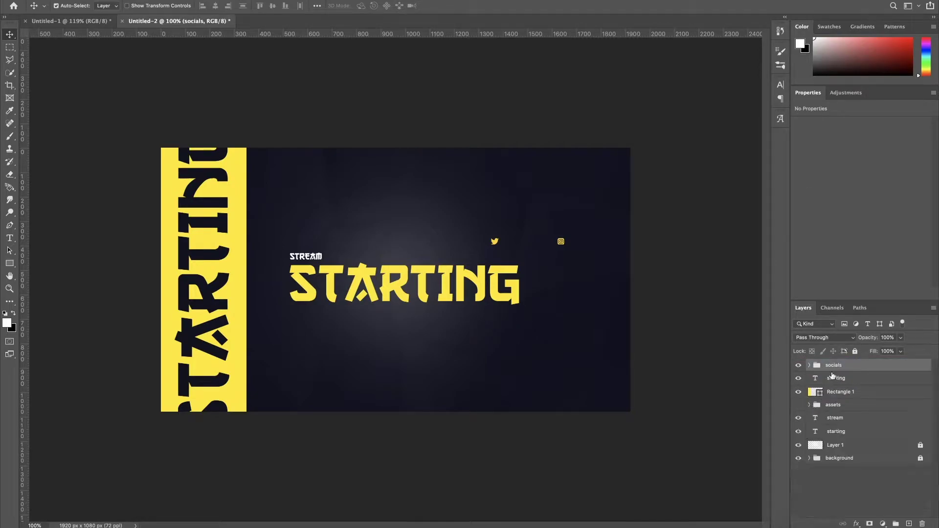
Move the socials group so the Twitter and Instagram icons sit just below the STARTING title.
{"action": "scroll", "coordinate": [562, 260], "scroll_direction": "up", "scroll_amount": 4}
{"action": "scroll", "coordinate": [564, 259], "scroll_direction": "down", "scroll_amount": 1}
{"action": "left_click", "coordinate": [564, 260]}
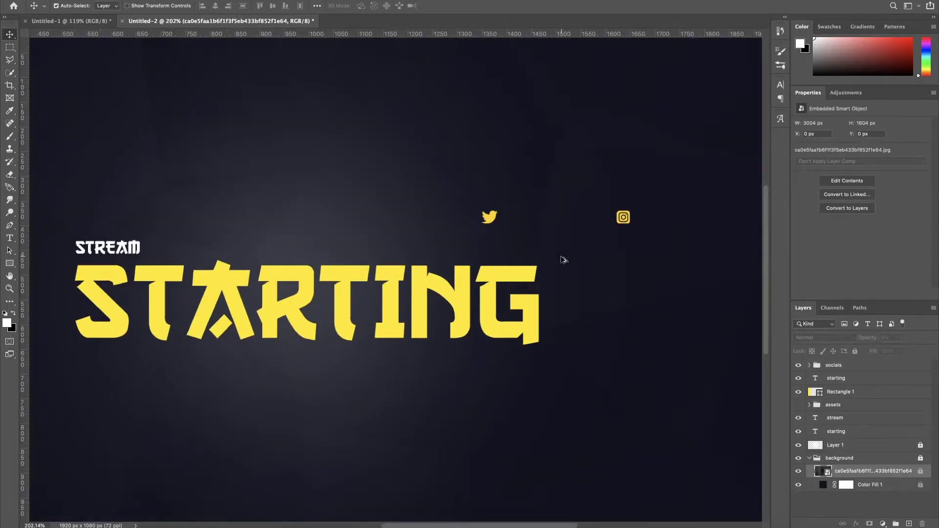
{"action": "scroll", "coordinate": [564, 260], "scroll_direction": "down", "scroll_amount": 3}
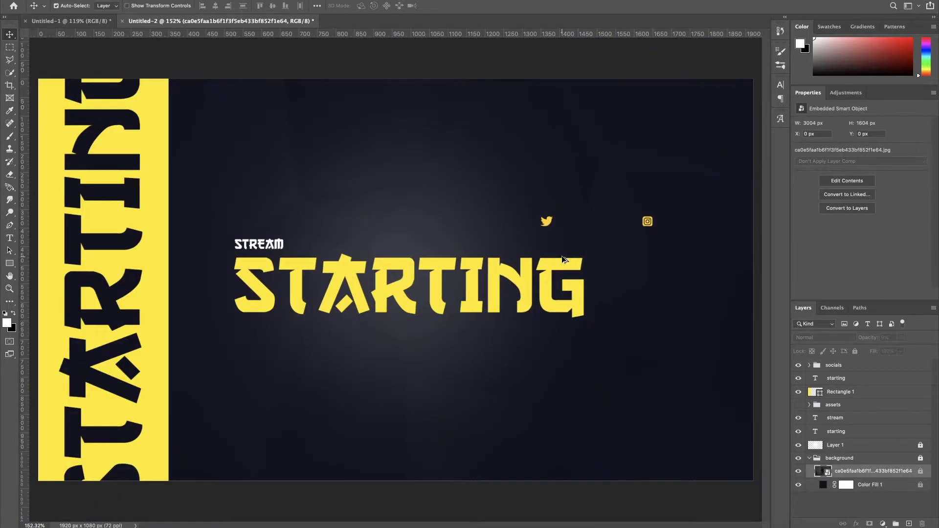
{"action": "scroll", "coordinate": [564, 260], "scroll_direction": "down", "scroll_amount": 1}
{"action": "left_click", "coordinate": [851, 368]}
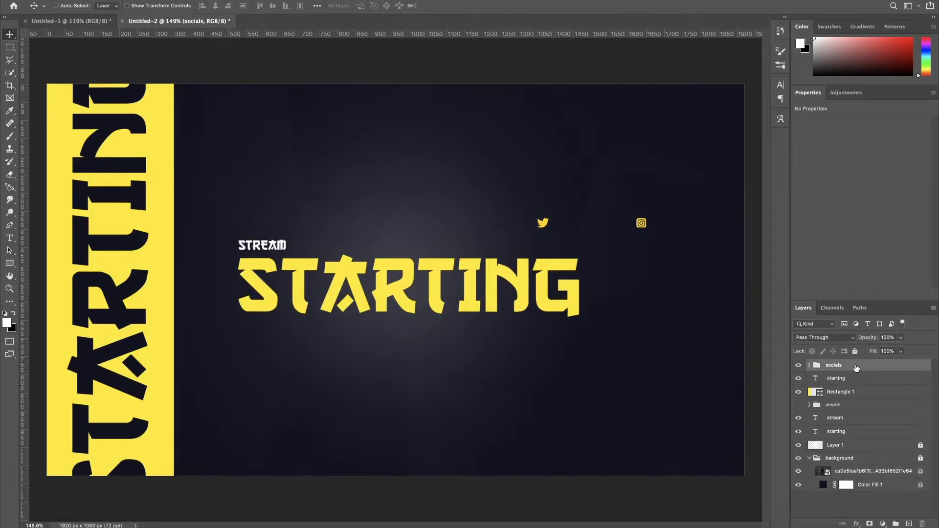
{"action": "key", "text": "ctrl+t"}
{"action": "left_click_drag", "start_coordinate": [515, 306], "coordinate": [458, 348]}
{"action": "key", "text": "Return"}
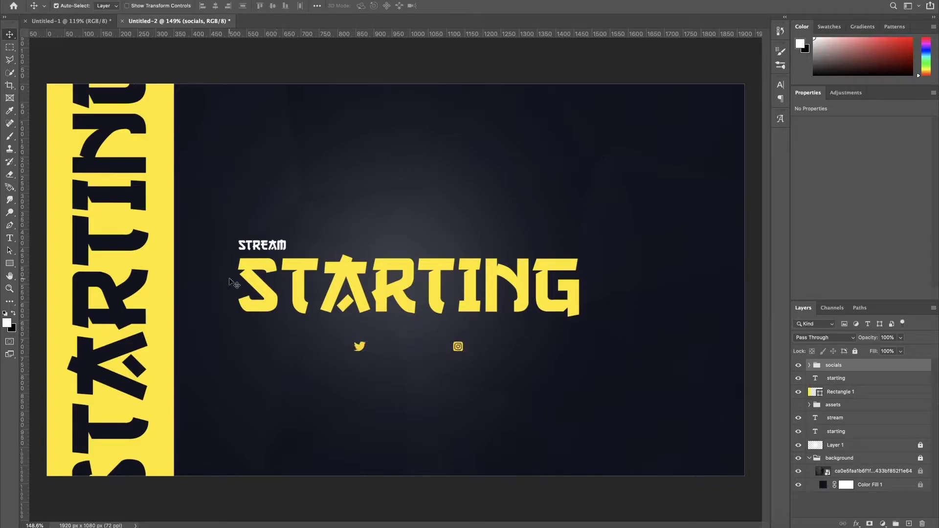
{"action": "left_click", "coordinate": [87, 64]}
Add a white ">" text in 22 pt Vanguard CF Regular below the social icons.
{"action": "left_click", "coordinate": [10, 239]}
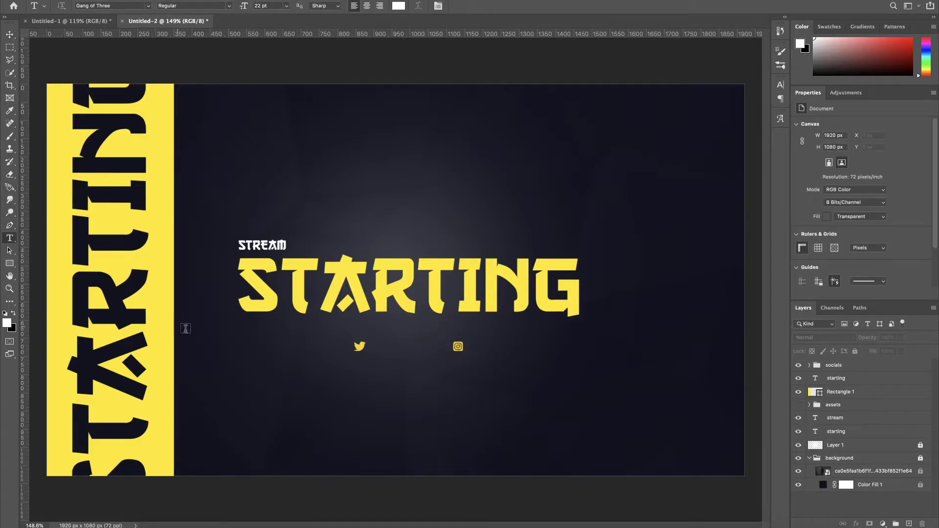
{"action": "left_click", "coordinate": [318, 401]}
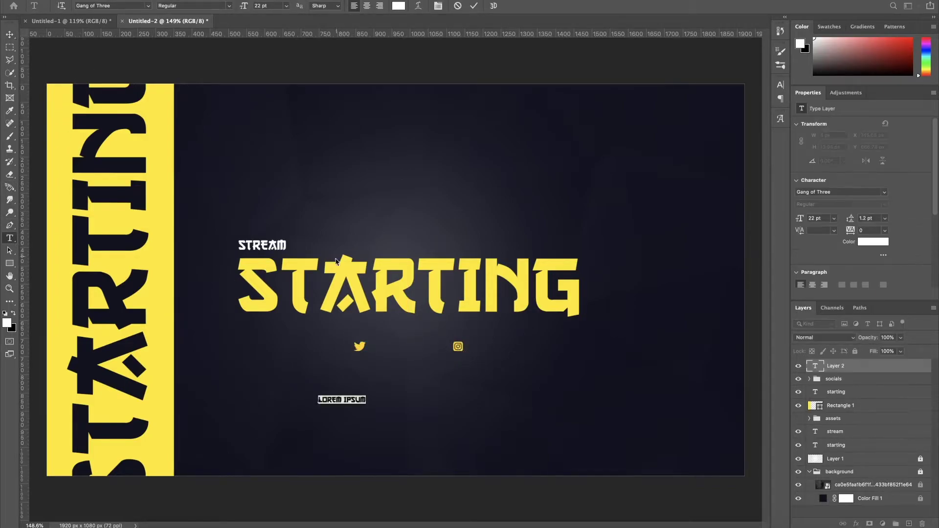
{"action": "left_click", "coordinate": [147, 6]}
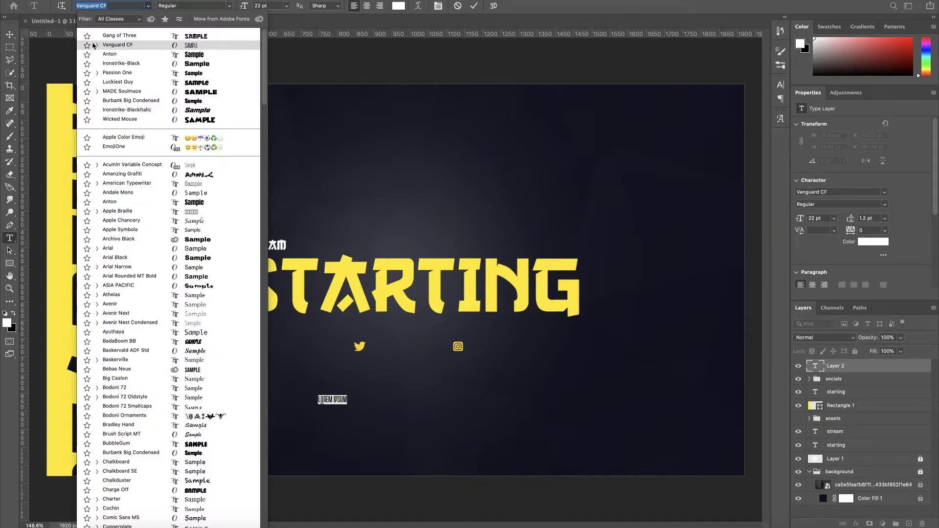
{"action": "left_click", "coordinate": [104, 46]}
{"action": "left_click", "coordinate": [9, 34]}
{"action": "double_click", "coordinate": [344, 398]}
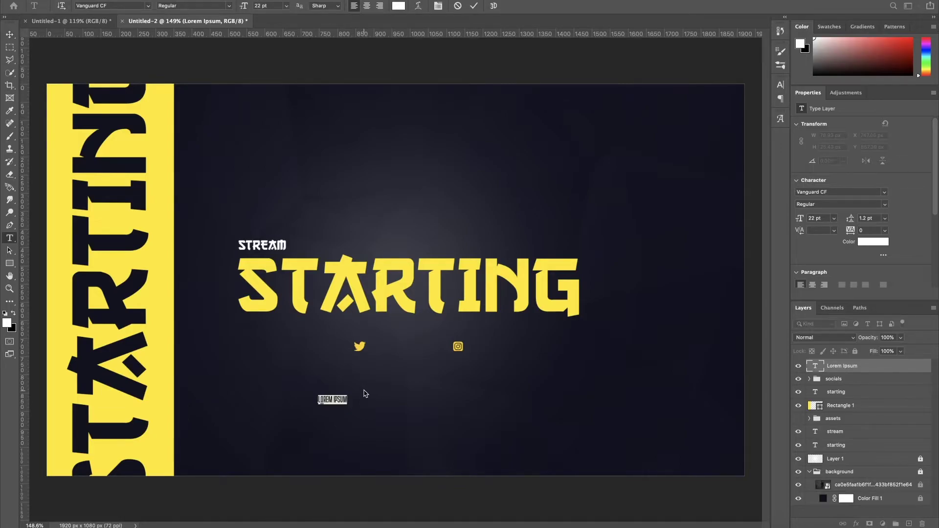
{"action": "key", "text": "BackSpace"}
{"action": "left_click", "coordinate": [10, 35]}
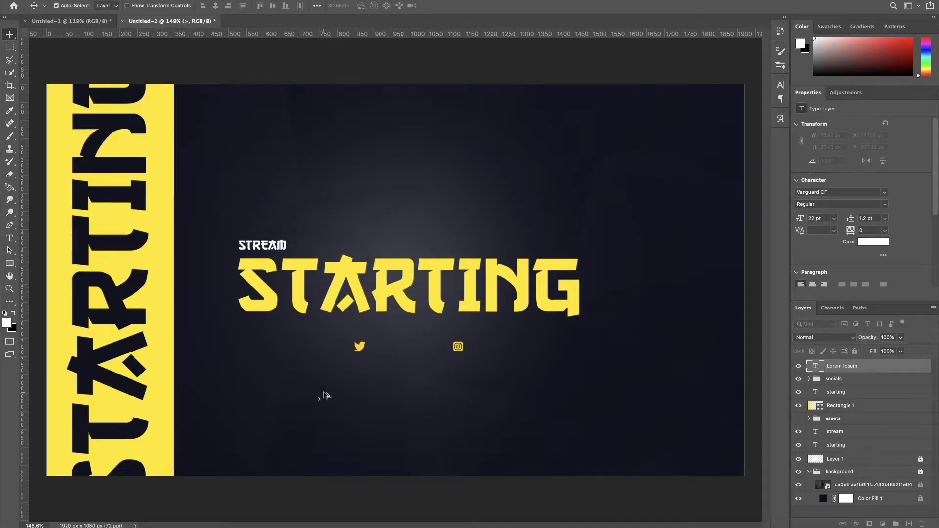
Place the ">" just right of the Twitter icon and put a duplicate of it just right of the Instagram icon.
{"action": "scroll", "coordinate": [326, 395], "scroll_direction": "up", "scroll_amount": 3}
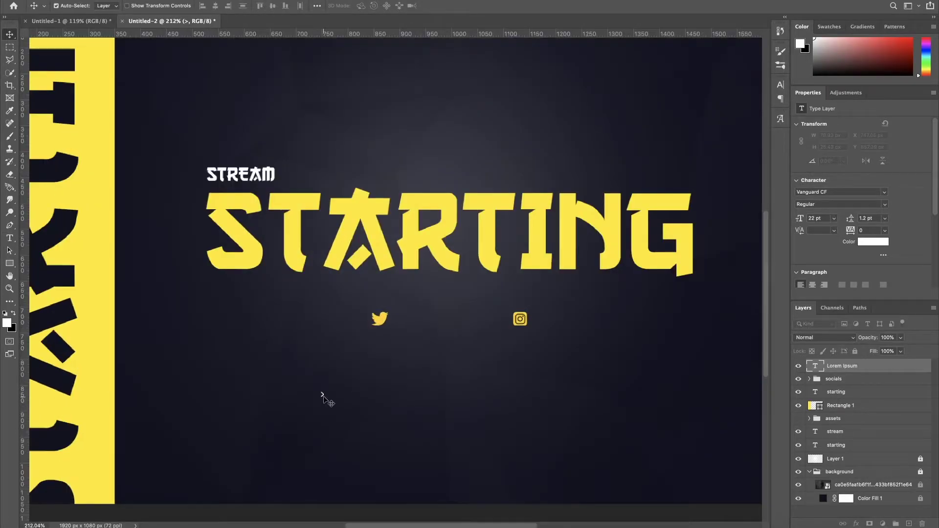
{"action": "left_click_drag", "start_coordinate": [323, 396], "coordinate": [362, 372]}
{"action": "left_click_drag", "start_coordinate": [322, 395], "coordinate": [397, 319]}
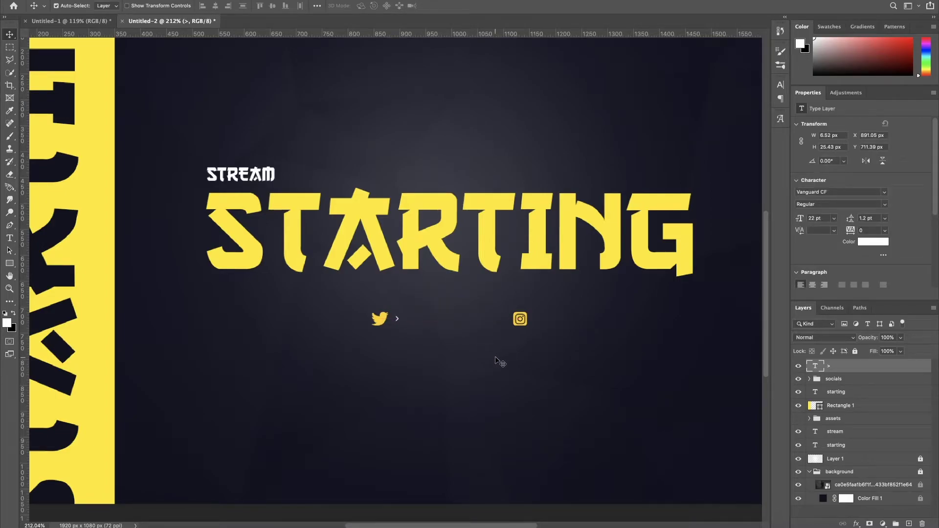
{"action": "key", "text": "Down"}
{"action": "left_click_drag", "start_coordinate": [397, 320], "coordinate": [547, 320]}
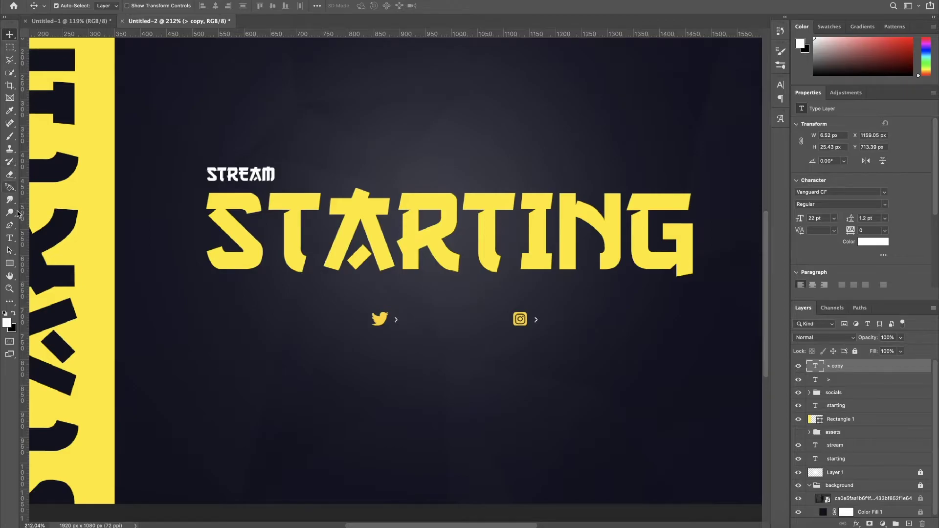
Add a white "TWITTER" text in 22 pt Gang of Three below the social icons.
{"action": "left_click", "coordinate": [10, 238]}
{"action": "left_click", "coordinate": [399, 424]}
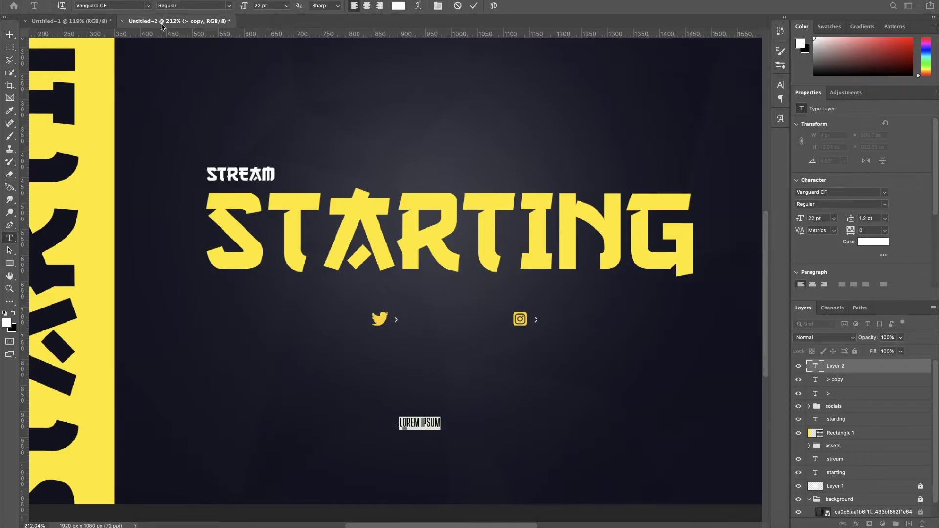
{"action": "left_click", "coordinate": [147, 8]}
{"action": "left_click", "coordinate": [112, 43]}
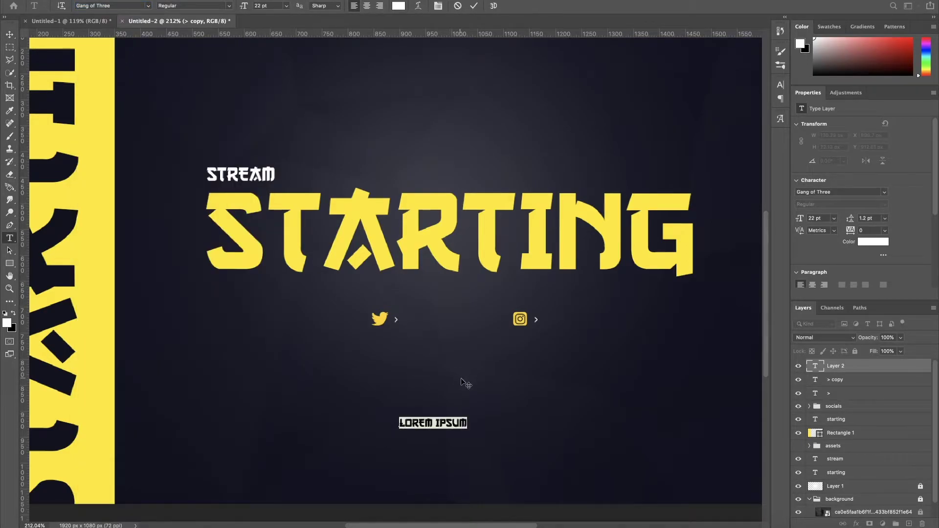
{"action": "type", "text": "TWITTER"}
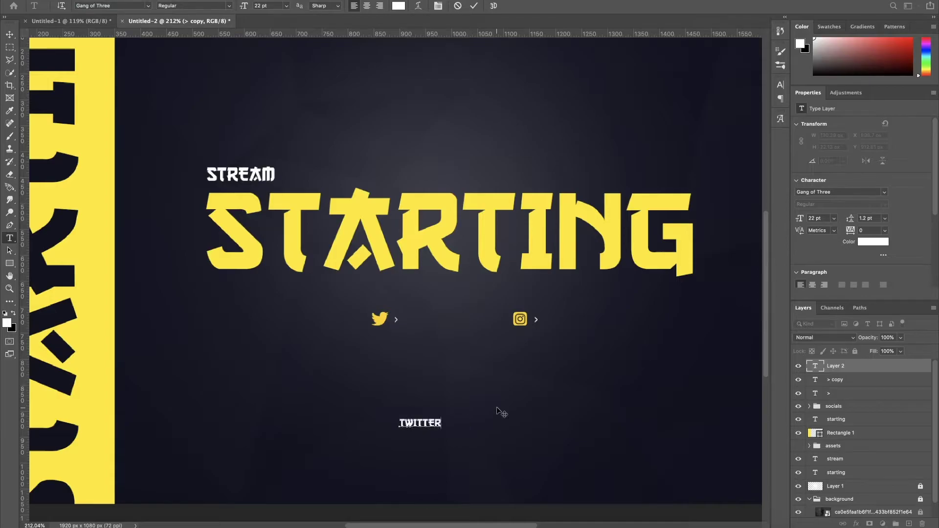
{"action": "left_click", "coordinate": [9, 34]}
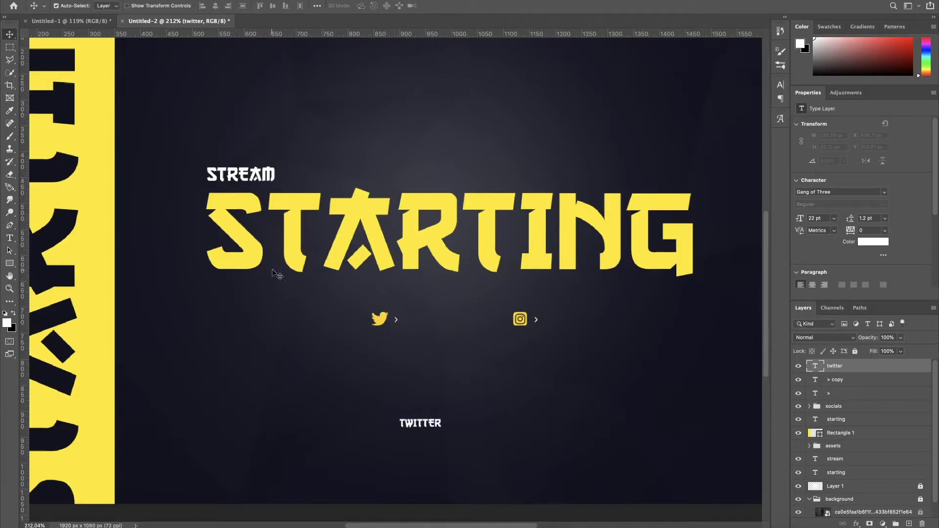
Place the TWITTER label beside the Twitter icon's arrow and put a duplicate reading "instagram" beside the Instagram icon's arrow.
{"action": "left_click_drag", "start_coordinate": [416, 419], "coordinate": [570, 321]}
{"action": "double_click", "coordinate": [570, 321]}
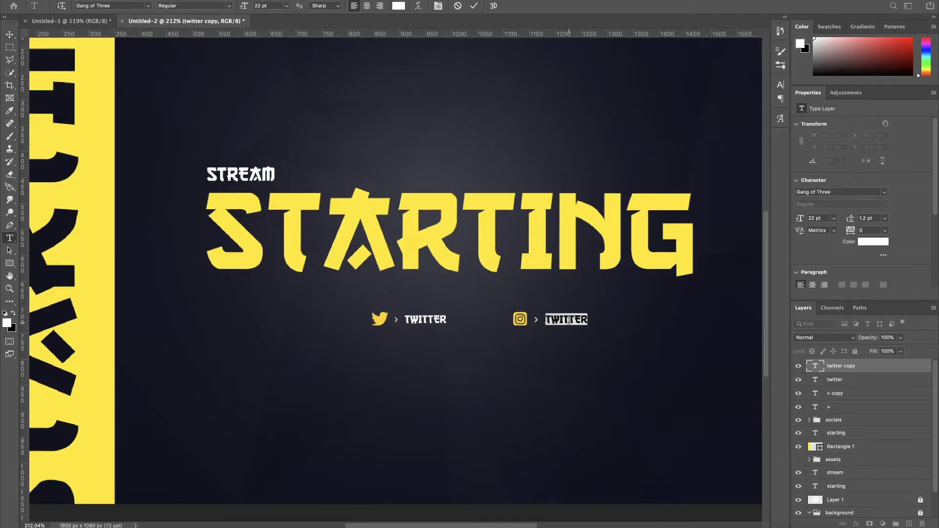
{"action": "type", "text": "instagram"}
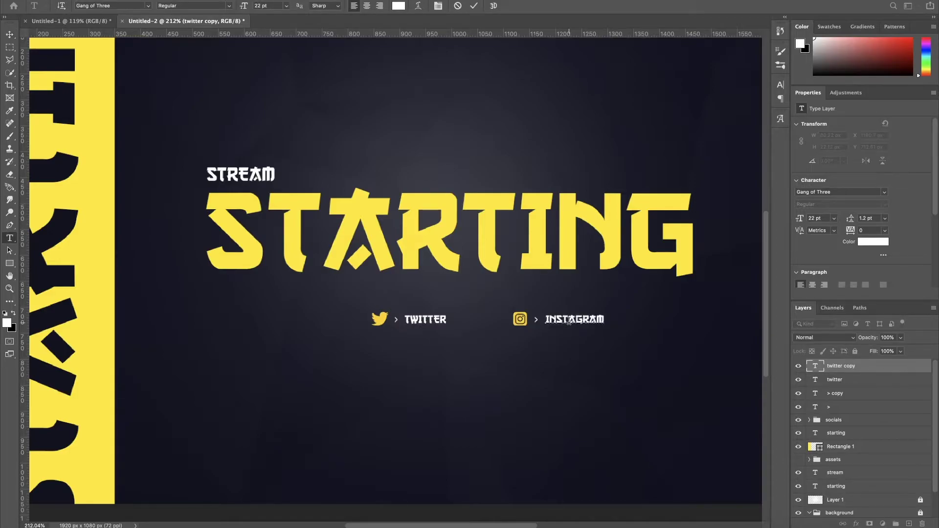
{"action": "left_click", "coordinate": [10, 34]}
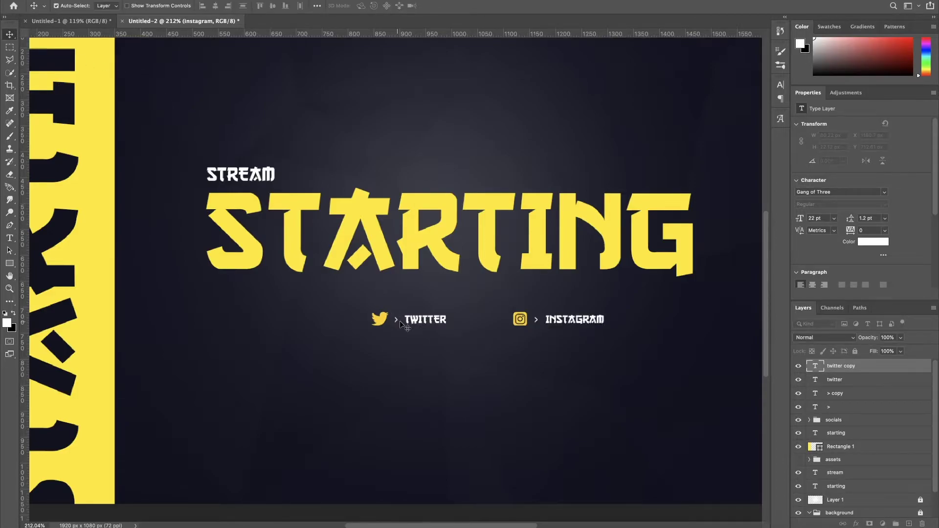
Shift both social icons with their arrows and labels left together so the row is centred under the STARTING title.
{"action": "scroll", "coordinate": [427, 367], "scroll_direction": "down", "scroll_amount": 3}
{"action": "left_click", "coordinate": [467, 203]}
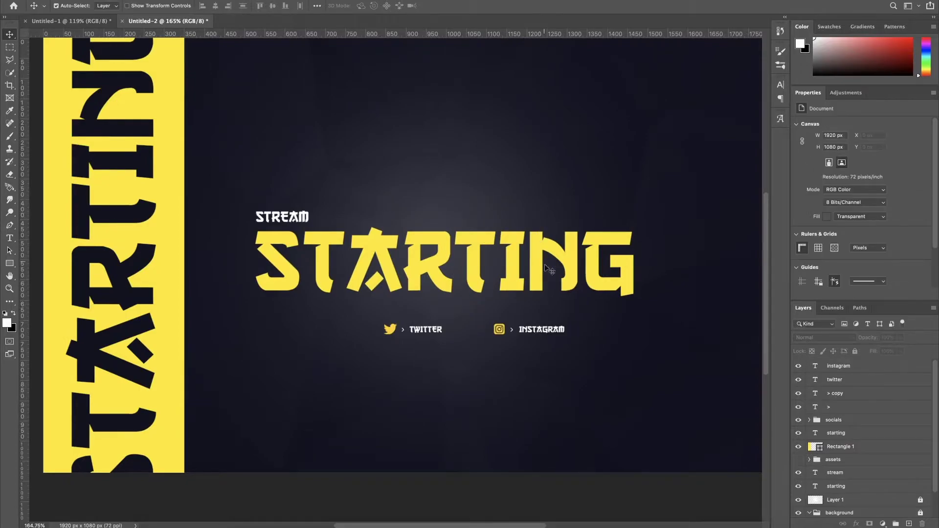
{"action": "scroll", "coordinate": [567, 359], "scroll_direction": "down", "scroll_amount": 4}
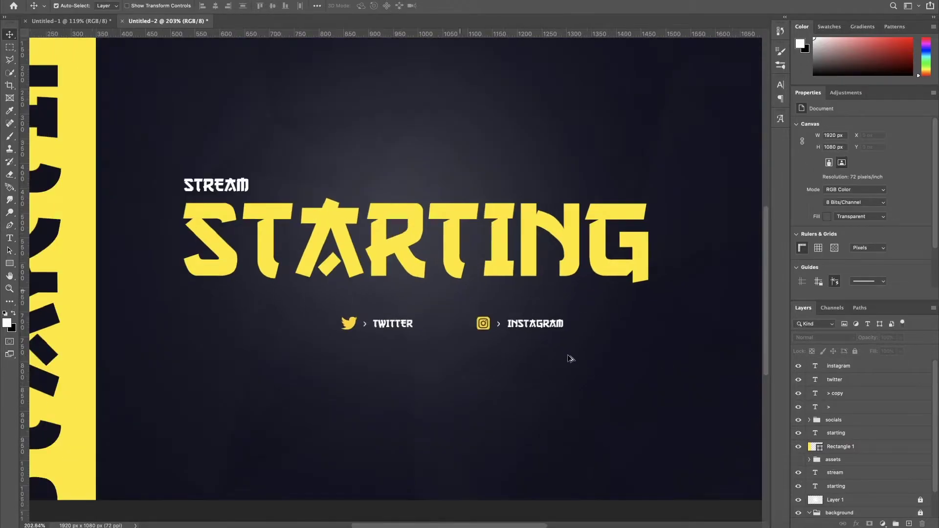
{"action": "scroll", "coordinate": [437, 335], "scroll_direction": "up", "scroll_amount": 4}
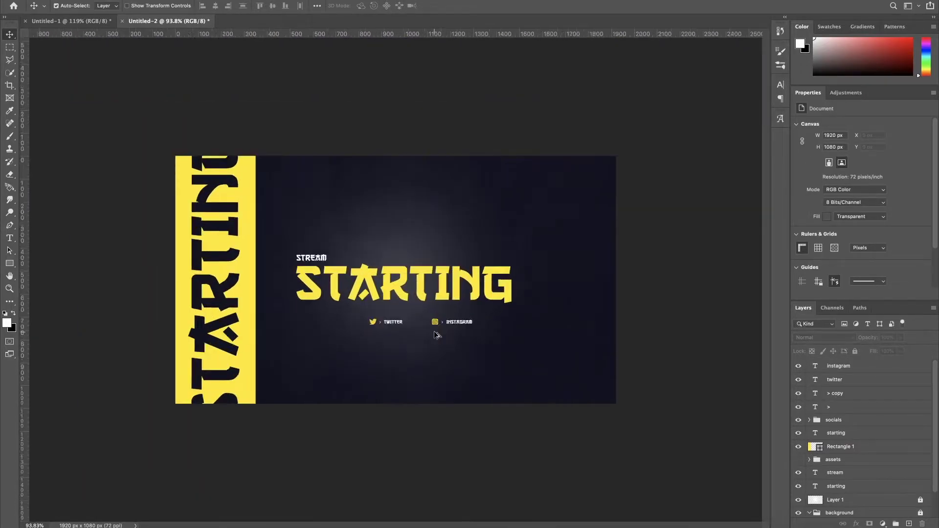
{"action": "left_click_drag", "start_coordinate": [513, 356], "coordinate": [368, 333]}
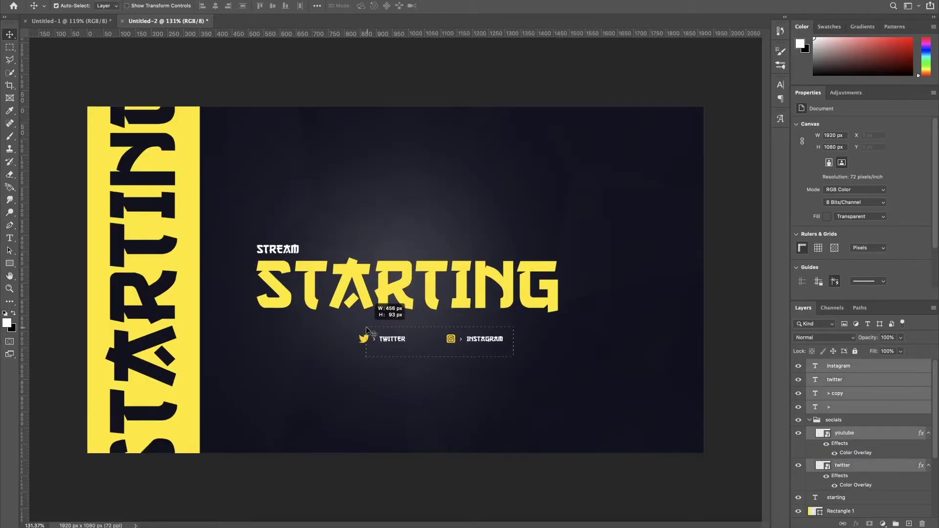
{"action": "key", "text": "ctrl+t"}
{"action": "left_click_drag", "start_coordinate": [481, 343], "coordinate": [456, 342]}
{"action": "key", "text": "Return"}
{"action": "key", "text": "Right"}
{"action": "key", "text": "Right"}
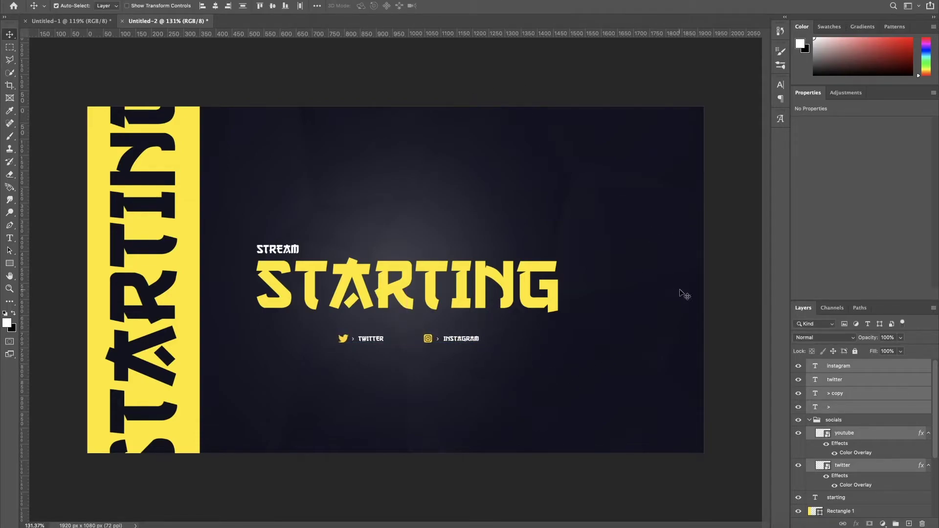
Clear the layer selection, enlarge the layers list, and close the Properties and Adjustments group to free space for it.
{"action": "left_click", "coordinate": [741, 344]}
{"action": "left_click_drag", "start_coordinate": [874, 300], "coordinate": [875, 98]}
{"action": "left_click", "coordinate": [931, 96]}
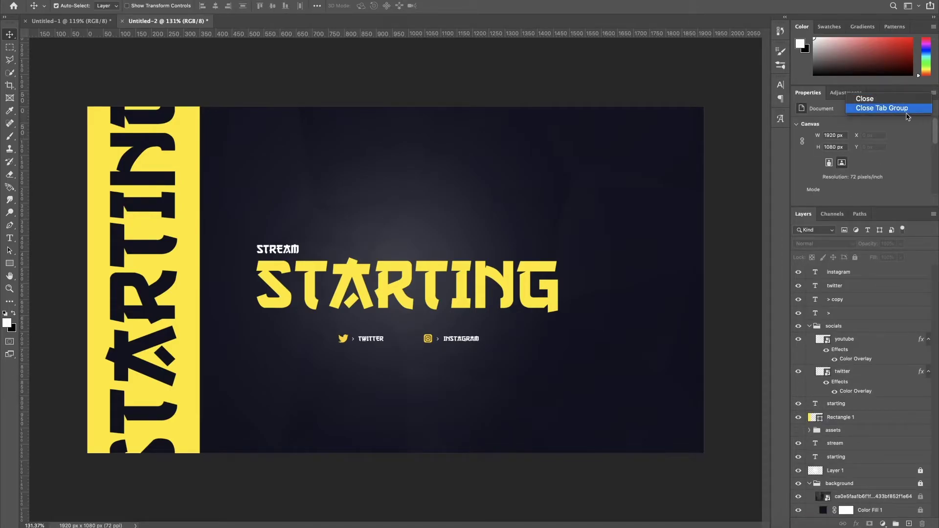
{"action": "left_click", "coordinate": [870, 106]}
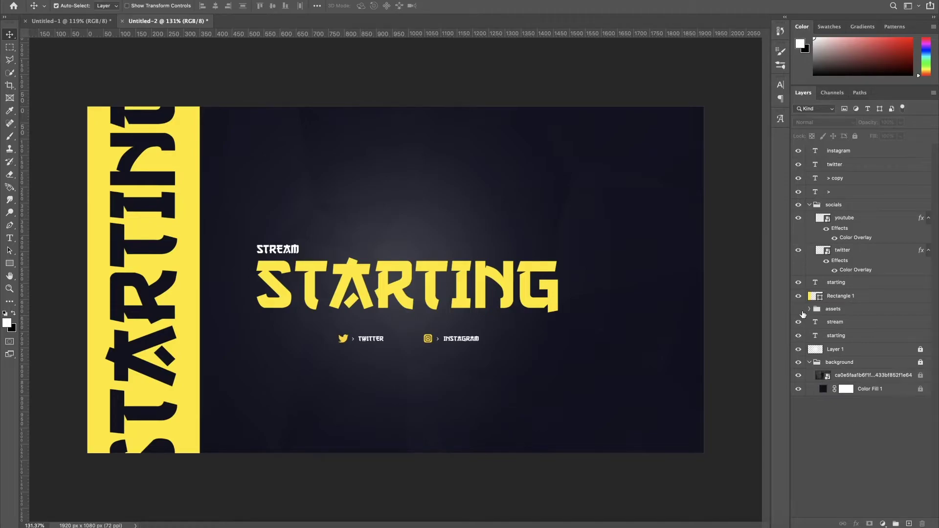
Move the x layer out of the assets group to the top of the layer stack.
{"action": "left_click", "coordinate": [809, 309]}
{"action": "left_click", "coordinate": [843, 324]}
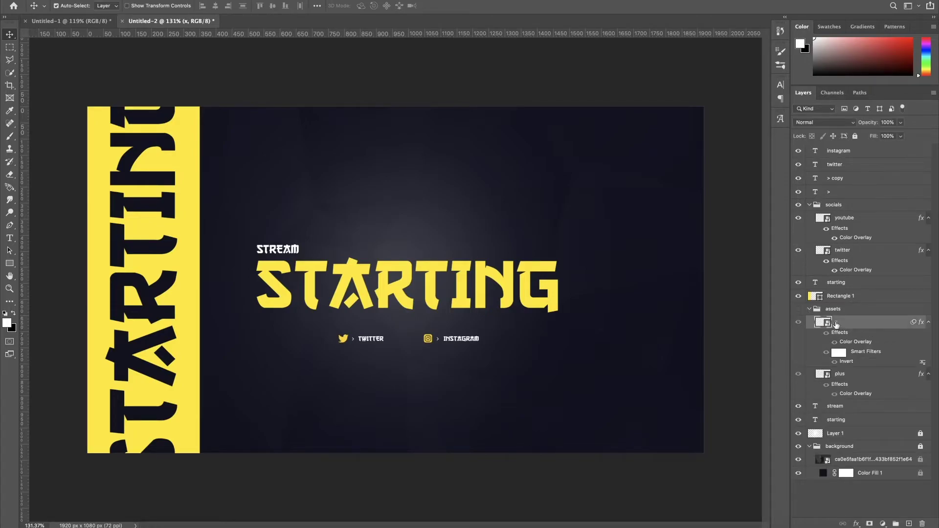
{"action": "left_click_drag", "start_coordinate": [856, 326], "coordinate": [831, 156]}
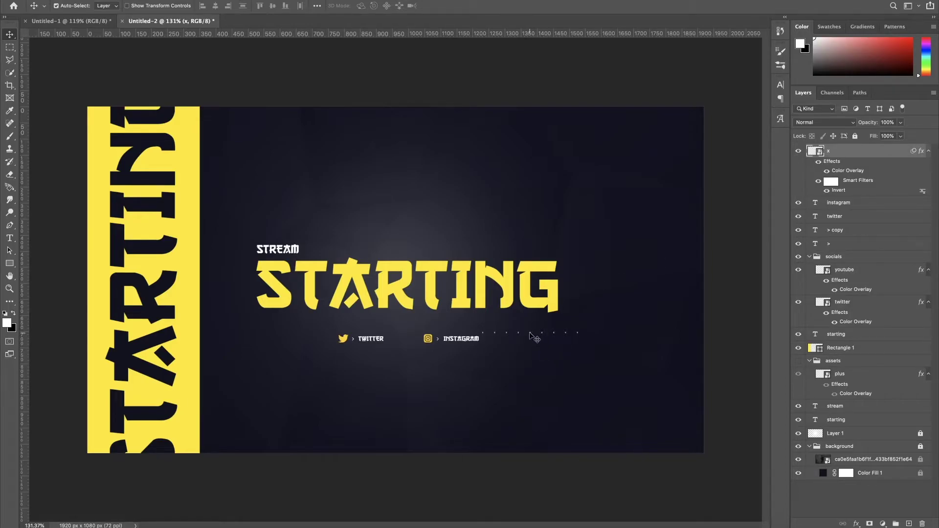
Move the row of small x marks to just above the right end of the STARTING title.
{"action": "key", "text": "super+t"}
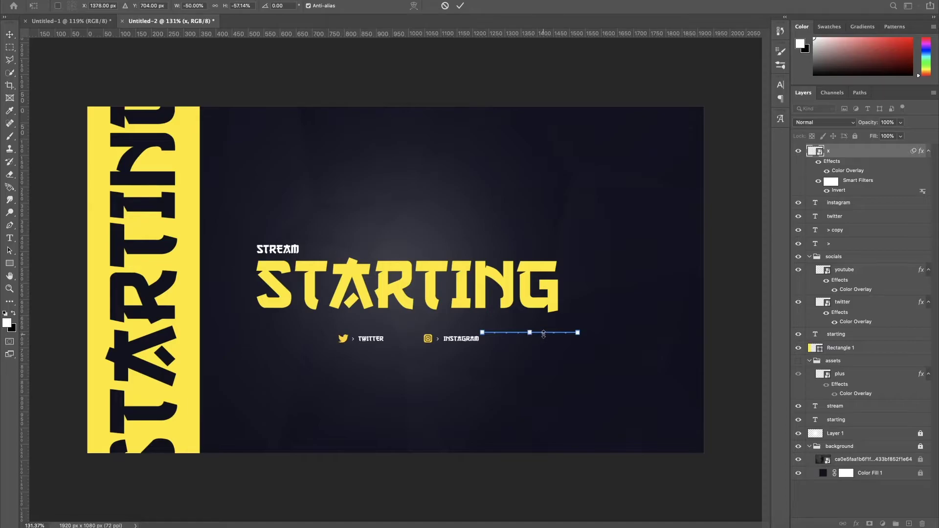
{"action": "left_click_drag", "start_coordinate": [545, 336], "coordinate": [570, 274]}
{"action": "key", "text": "super+z"}
{"action": "scroll", "coordinate": [547, 355], "scroll_direction": "up", "scroll_amount": 3}
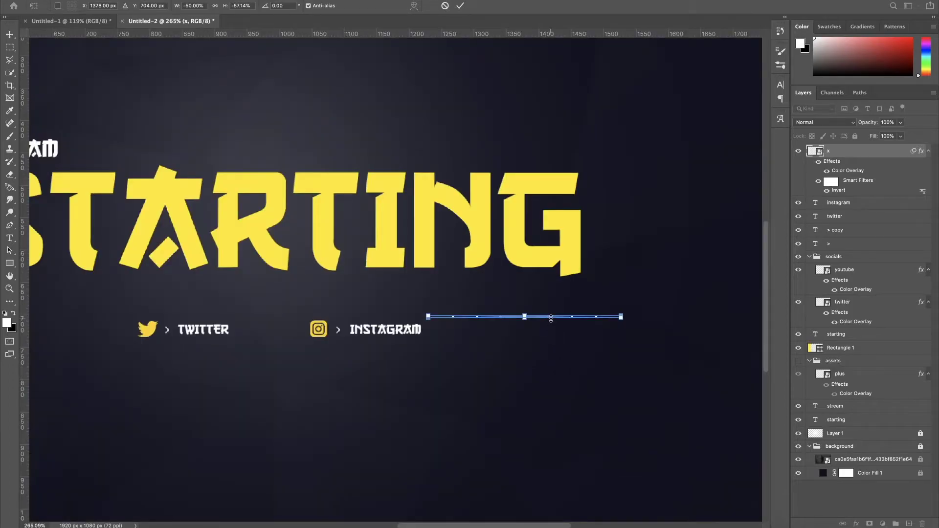
{"action": "left_click_drag", "start_coordinate": [552, 319], "coordinate": [618, 89]}
{"action": "key", "text": "Return"}
Duplicate the x layer and place the copy in the lower-left part of the dark area, near the yellow bar.
{"action": "scroll", "coordinate": [598, 205], "scroll_direction": "down", "scroll_amount": 10}
{"action": "scroll", "coordinate": [597, 206], "scroll_direction": "up", "scroll_amount": 3}
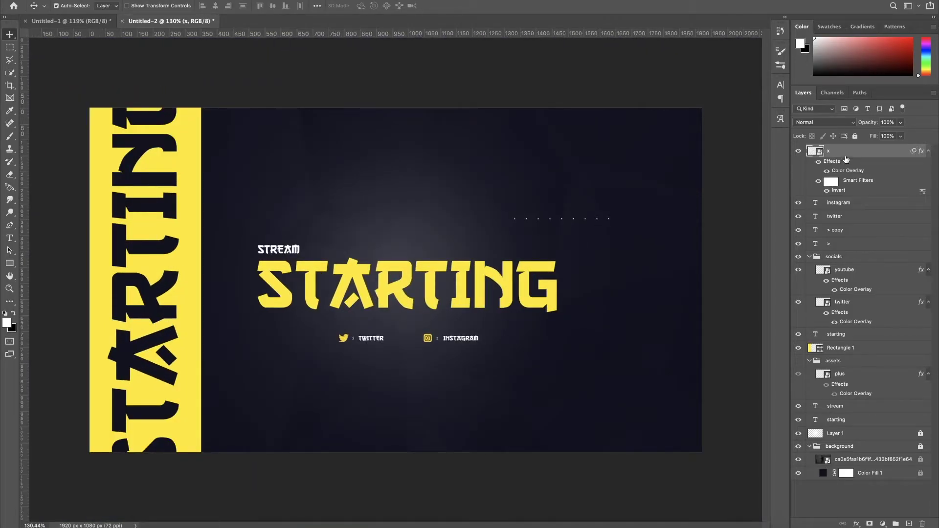
{"action": "key", "text": "ctrl+j"}
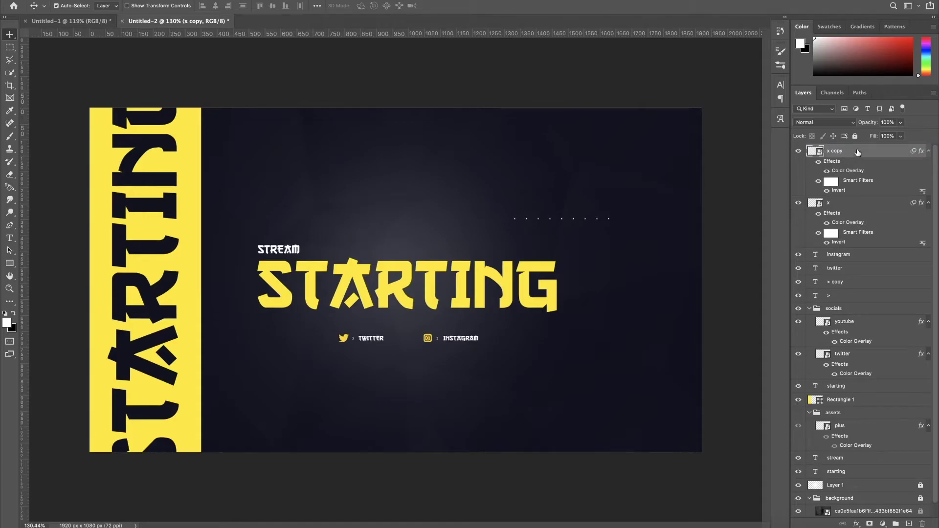
{"action": "key", "text": "ctrl+t"}
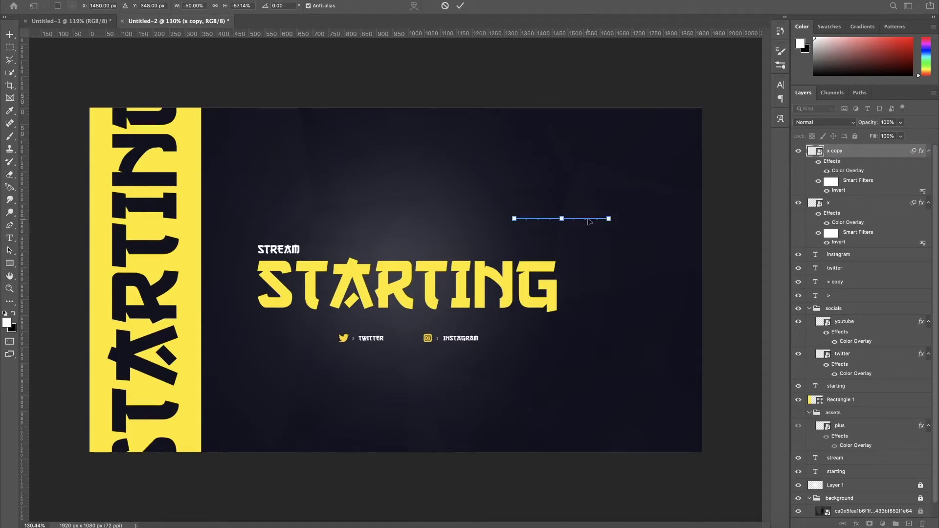
{"action": "left_click_drag", "start_coordinate": [585, 222], "coordinate": [302, 389]}
{"action": "key", "text": "Return"}
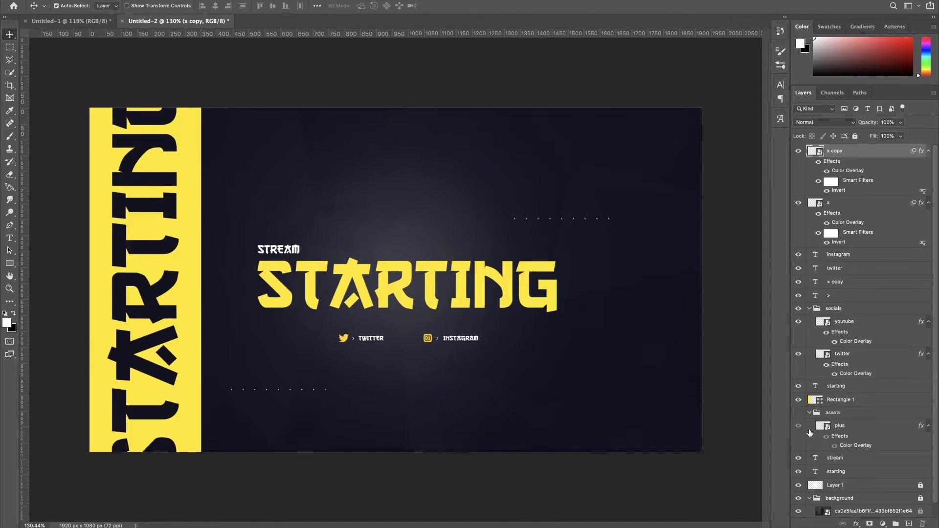
Move the plus layer to the top of the layer stack and delete the emptied assets group.
{"action": "left_click", "coordinate": [873, 429]}
{"action": "left_click_drag", "start_coordinate": [865, 428], "coordinate": [852, 149]}
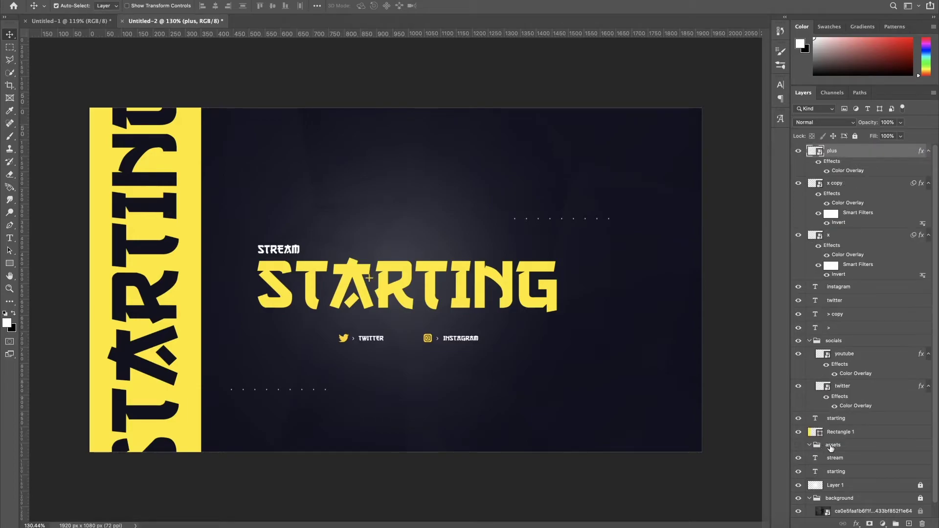
{"action": "left_click", "coordinate": [850, 447]}
{"action": "key", "text": "Delete"}
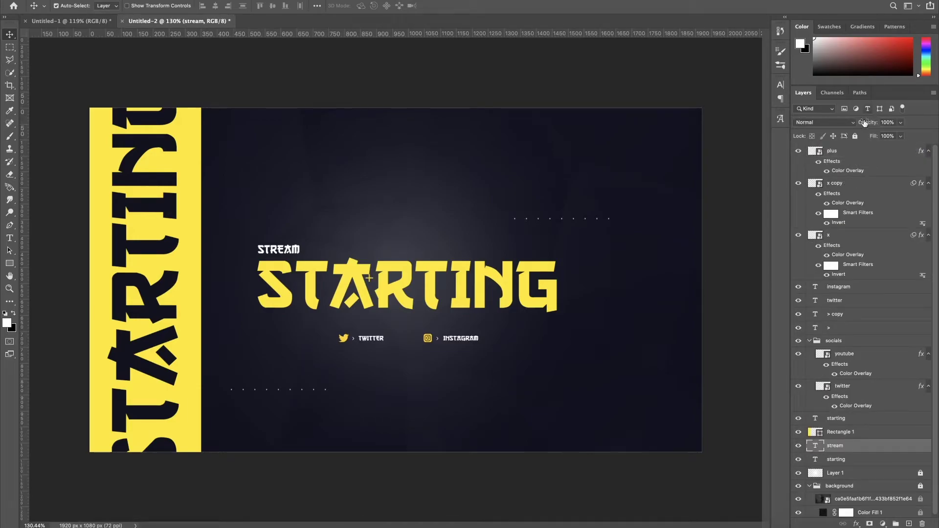
Place the yellow plus in the dark area's lower-right part and put copies in its upper-right, upper-left and lower-left parts.
{"action": "left_click", "coordinate": [847, 151]}
{"action": "left_click_drag", "start_coordinate": [371, 278], "coordinate": [634, 290]}
{"action": "key", "text": "super+z"}
{"action": "left_click_drag", "start_coordinate": [614, 396], "coordinate": [648, 184]}
{"action": "left_click_drag", "start_coordinate": [613, 395], "coordinate": [390, 208]}
{"action": "key", "text": "super+z"}
{"action": "left_click_drag", "start_coordinate": [615, 394], "coordinate": [291, 137]}
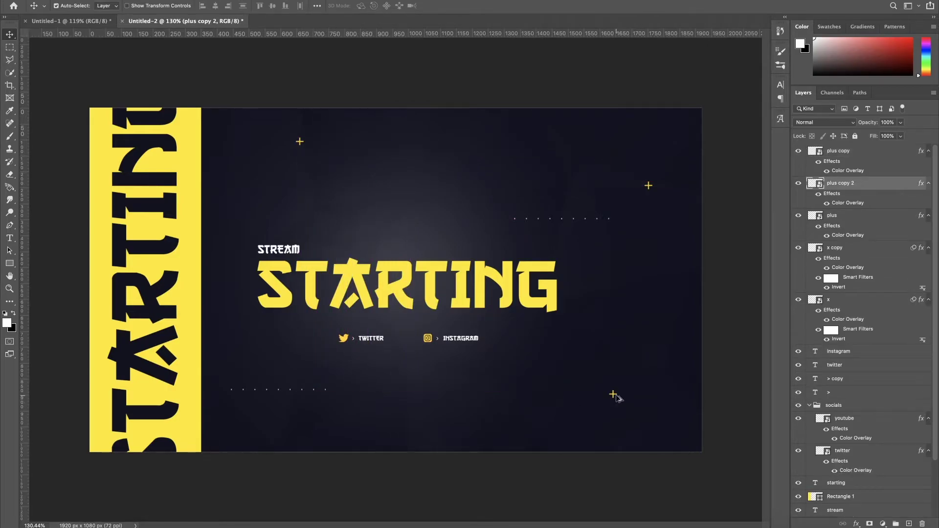
{"action": "left_click_drag", "start_coordinate": [614, 396], "coordinate": [279, 360]}
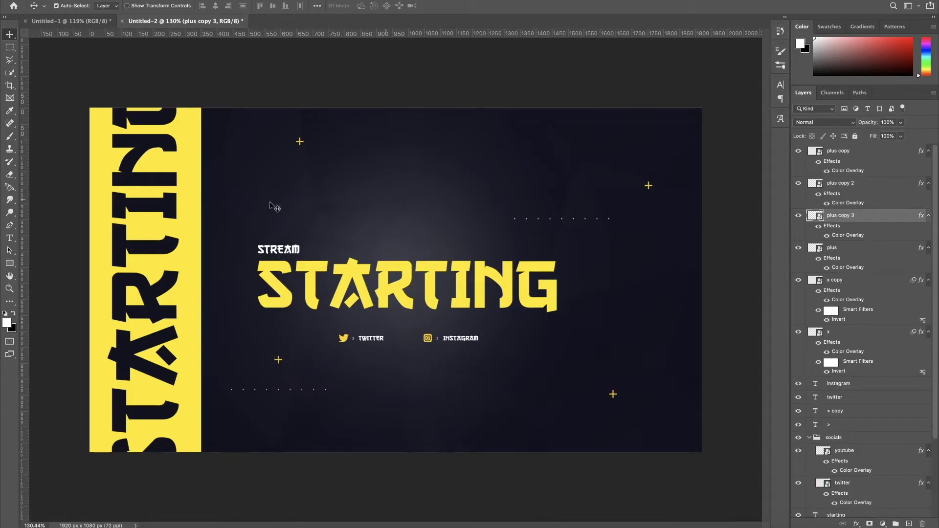
Draw a thin white rectangle about 569 × 42 px near the canvas's upper-right corner, extending past the right edge.
{"action": "left_click", "coordinate": [9, 263]}
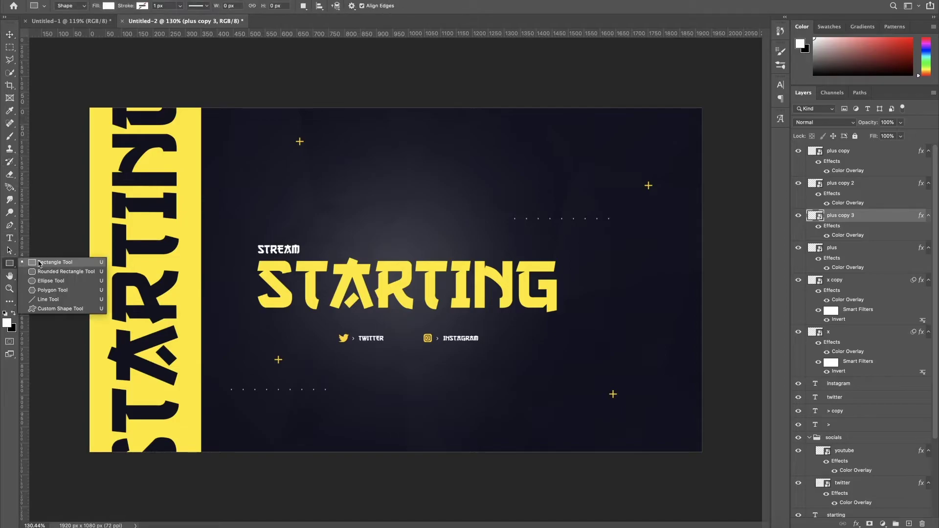
{"action": "left_click_drag", "start_coordinate": [710, 131], "coordinate": [529, 144]}
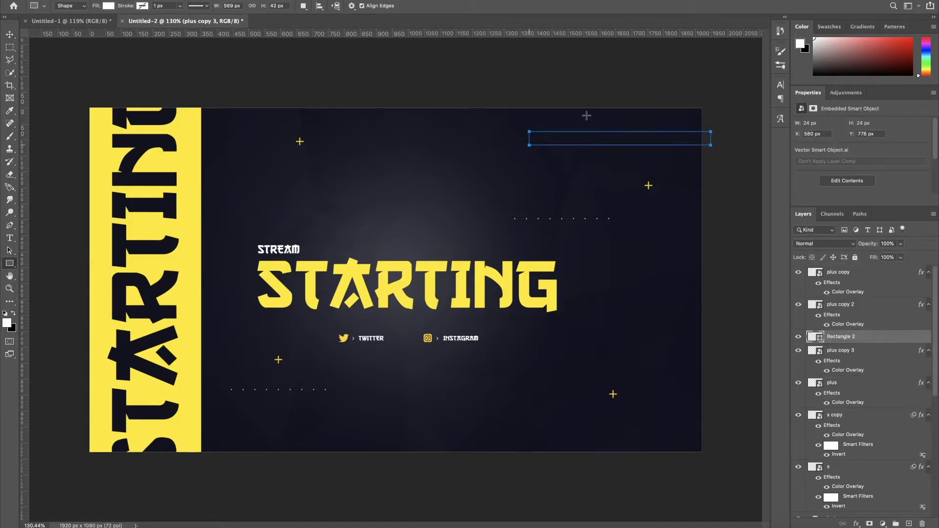
{"action": "left_click", "coordinate": [9, 34]}
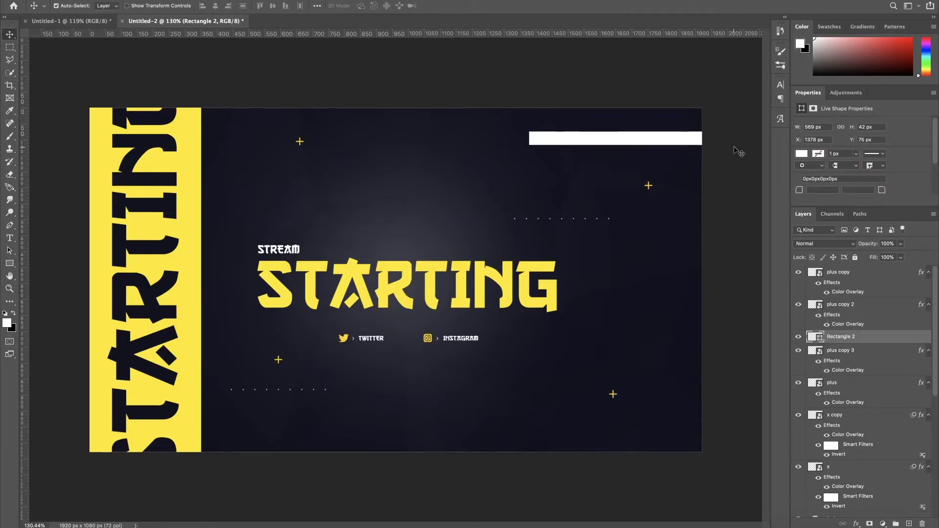
Set the thin rectangle's fill to the yellow sampled from the STARTING title.
{"action": "left_click", "coordinate": [796, 154]}
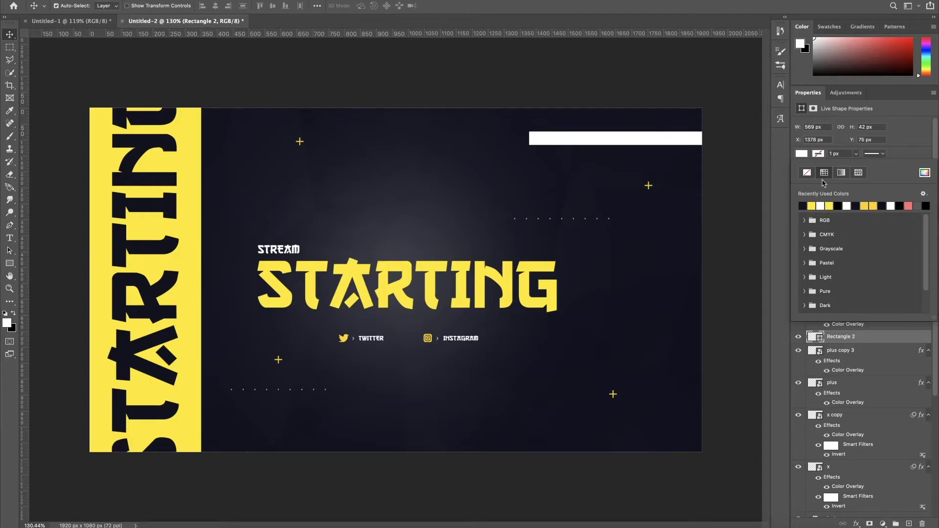
{"action": "left_click", "coordinate": [924, 173]}
{"action": "left_click", "coordinate": [530, 269]}
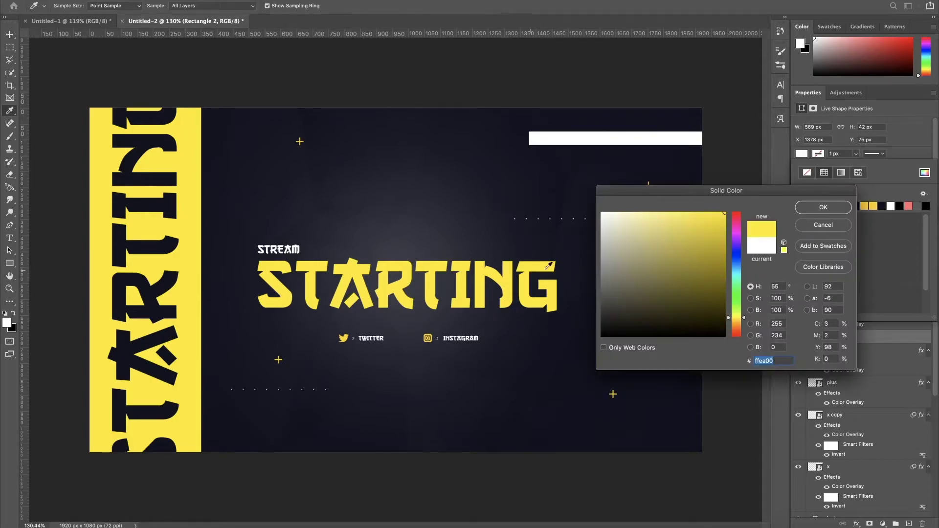
{"action": "left_click", "coordinate": [823, 207]}
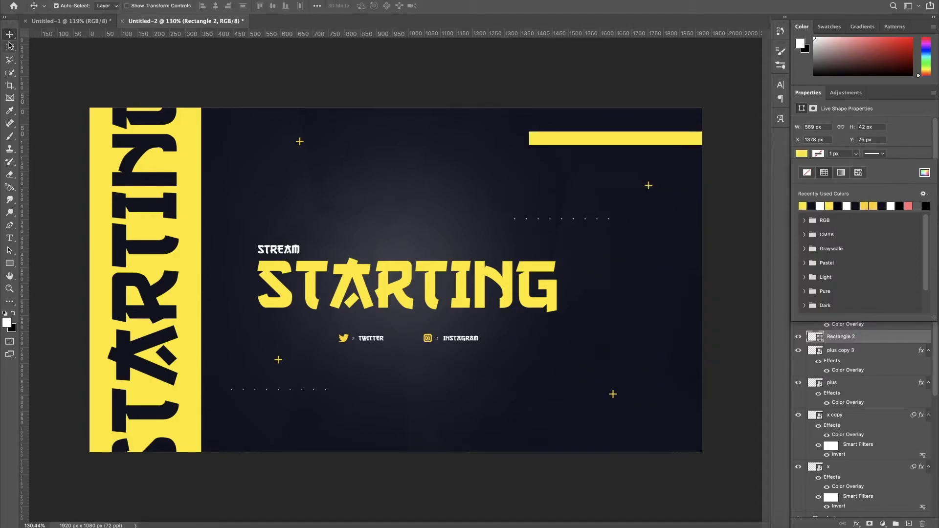
{"action": "left_click", "coordinate": [226, 88]}
Scale the STREAM and STARTING title texts down together to about 895 px wide and shift them slightly right.
{"action": "scroll", "coordinate": [481, 340], "scroll_direction": "down", "scroll_amount": 3}
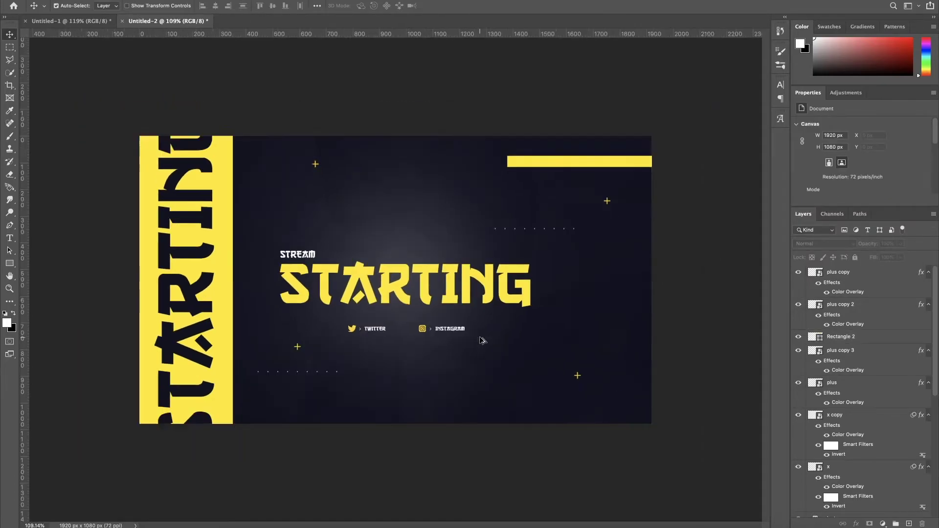
{"action": "scroll", "coordinate": [482, 341], "scroll_direction": "down", "scroll_amount": 5}
{"action": "scroll", "coordinate": [481, 340], "scroll_direction": "up", "scroll_amount": 6}
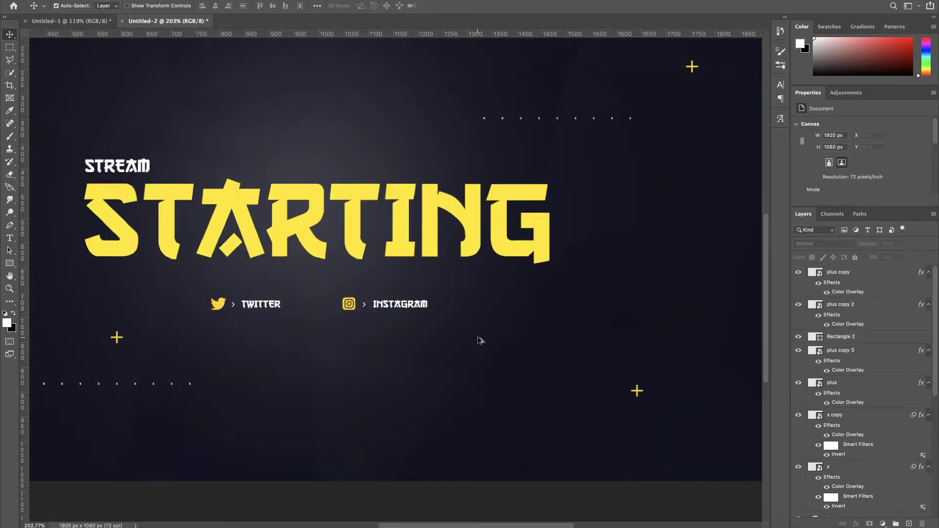
{"action": "scroll", "coordinate": [480, 340], "scroll_direction": "down", "scroll_amount": 3}
{"action": "left_click", "coordinate": [447, 289]}
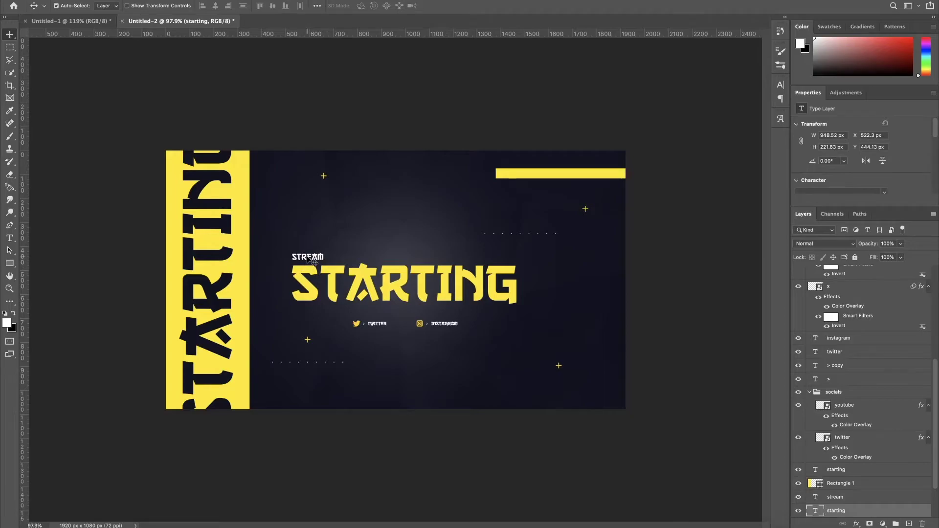
{"action": "left_click", "coordinate": [309, 258], "text": "shift"}
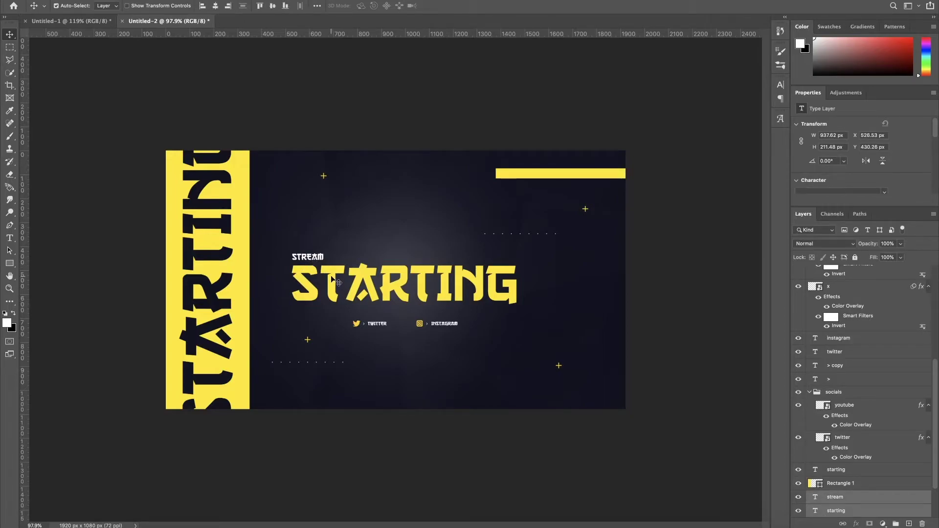
{"action": "key", "text": "ctrl+t"}
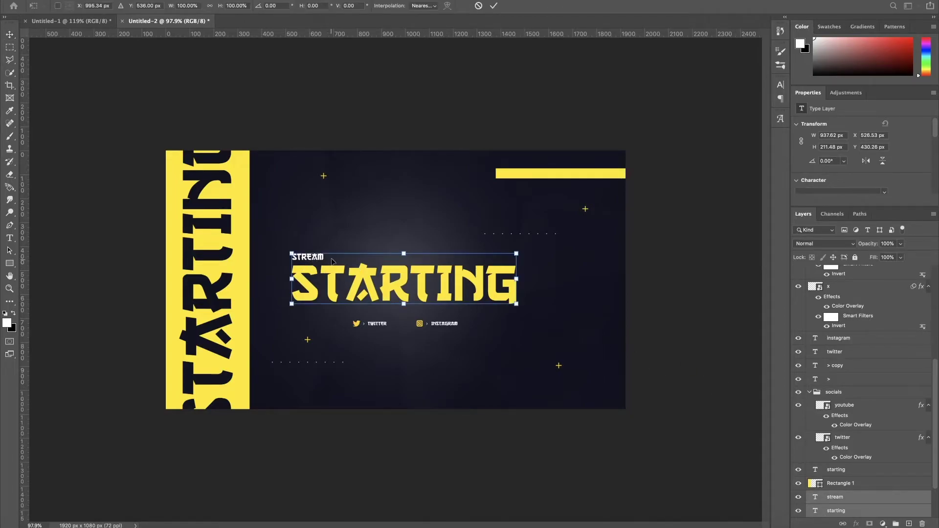
{"action": "left_click_drag", "start_coordinate": [291, 254], "coordinate": [302, 256]}
{"action": "left_click_drag", "start_coordinate": [357, 277], "coordinate": [366, 277]}
{"action": "key", "text": "Return"}
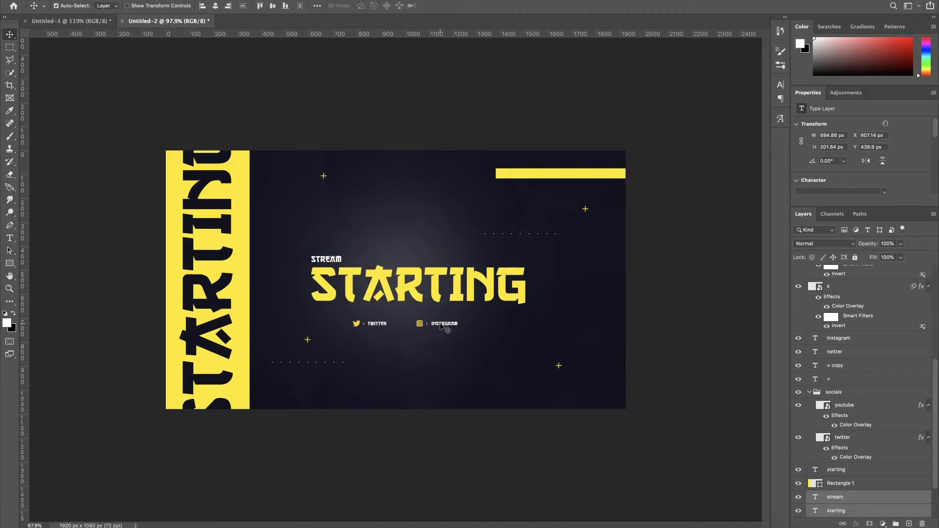
Move the Twitter and Instagram icons with their labels and arrows right, centring the row beneath the STARTING title.
{"action": "left_click", "coordinate": [442, 327]}
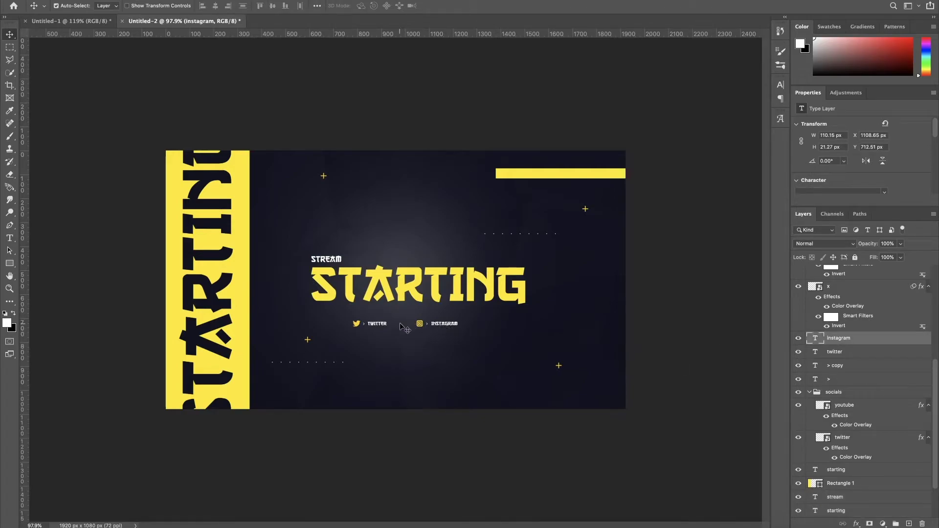
{"action": "left_click_drag", "start_coordinate": [449, 334], "coordinate": [352, 330]}
{"action": "key", "text": "ctrl+t"}
{"action": "left_click_drag", "start_coordinate": [437, 327], "coordinate": [455, 329]}
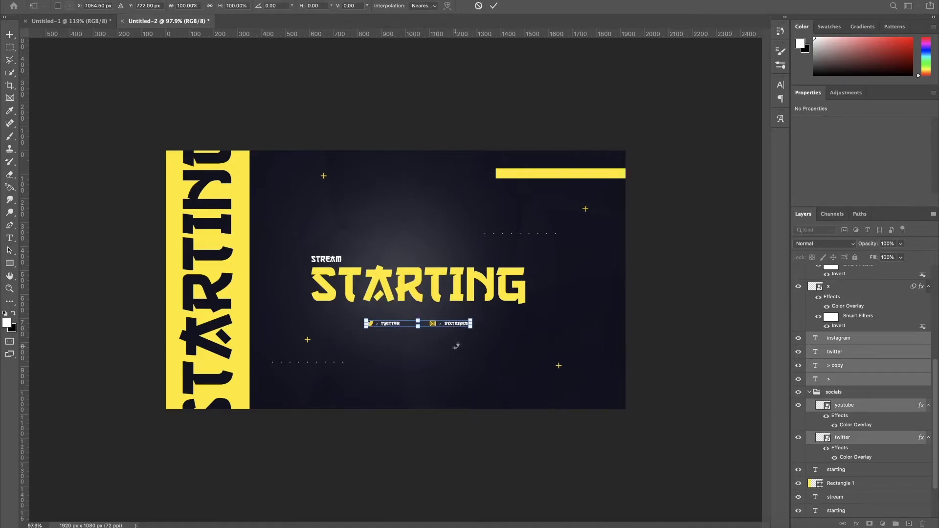
{"action": "key", "text": "Return"}
{"action": "scroll", "coordinate": [668, 379], "scroll_direction": "up", "scroll_amount": 2}
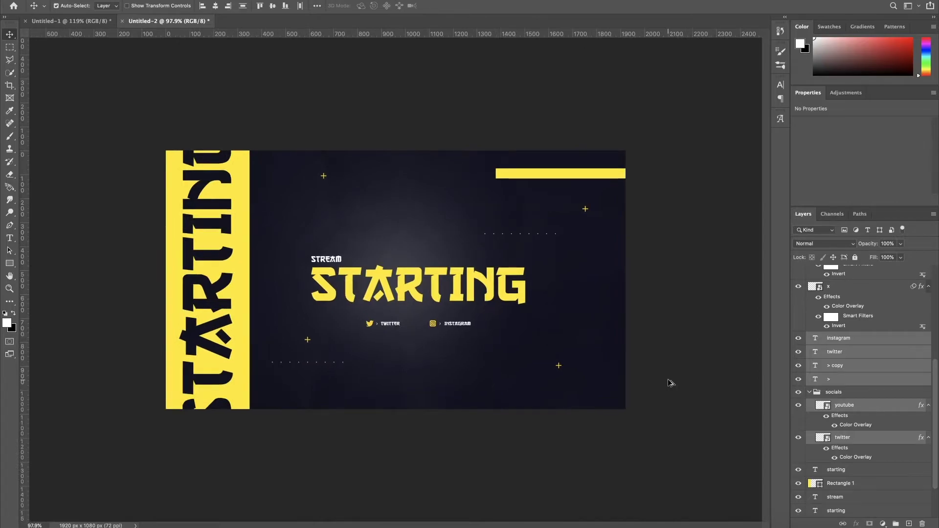
Raise the social row closer to the title, with its centre at about Y 707 px.
{"action": "key", "text": "ctrl+t"}
{"action": "left_click_drag", "start_coordinate": [442, 326], "coordinate": [444, 319]}
{"action": "key", "text": "Return"}
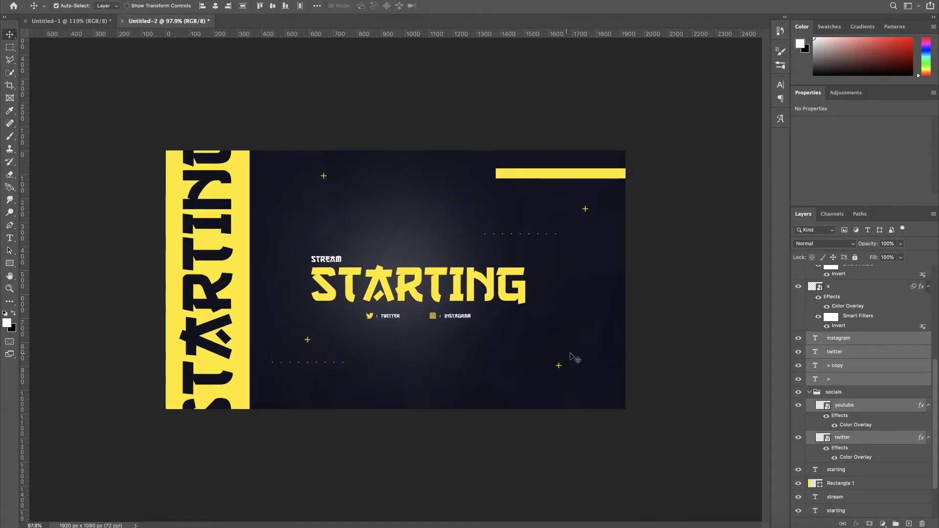
{"action": "key", "text": "ctrl+t"}
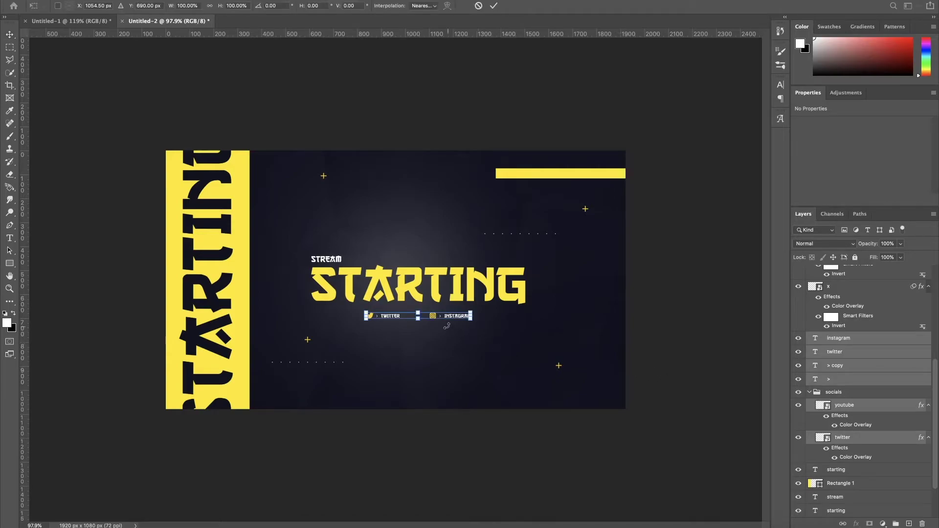
{"action": "left_click_drag", "start_coordinate": [442, 320], "coordinate": [442, 325]}
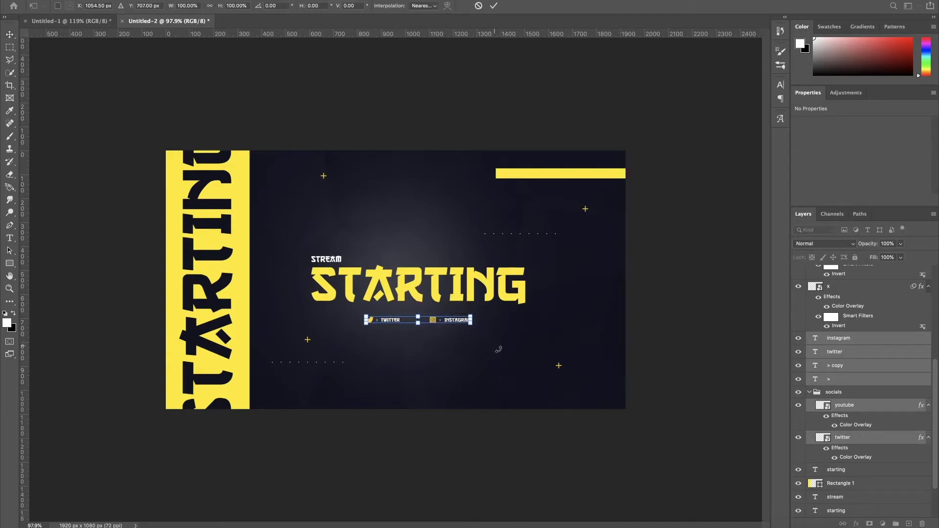
{"action": "key", "text": "Return"}
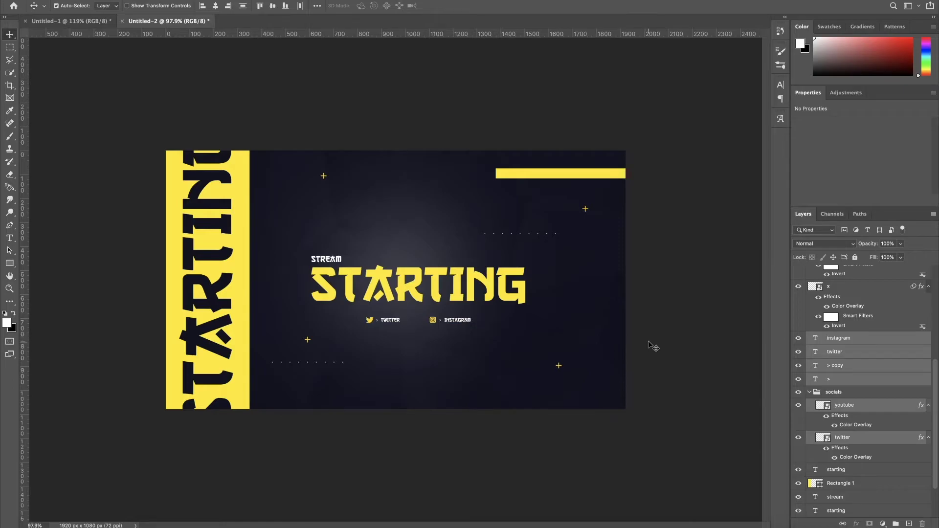
Close the Properties and Adjustments tab group to give the layer list more room.
{"action": "scroll", "coordinate": [909, 354], "scroll_direction": "up", "scroll_amount": 5}
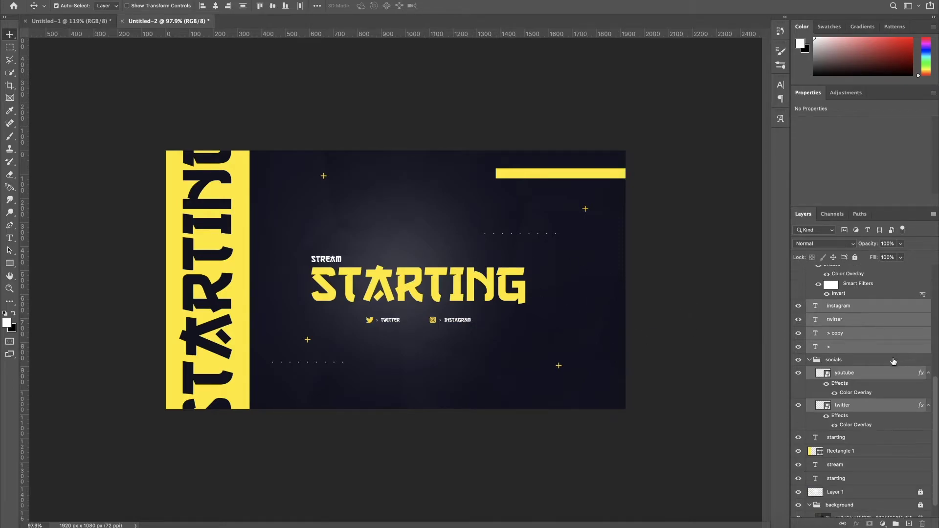
{"action": "right_click", "coordinate": [918, 100]}
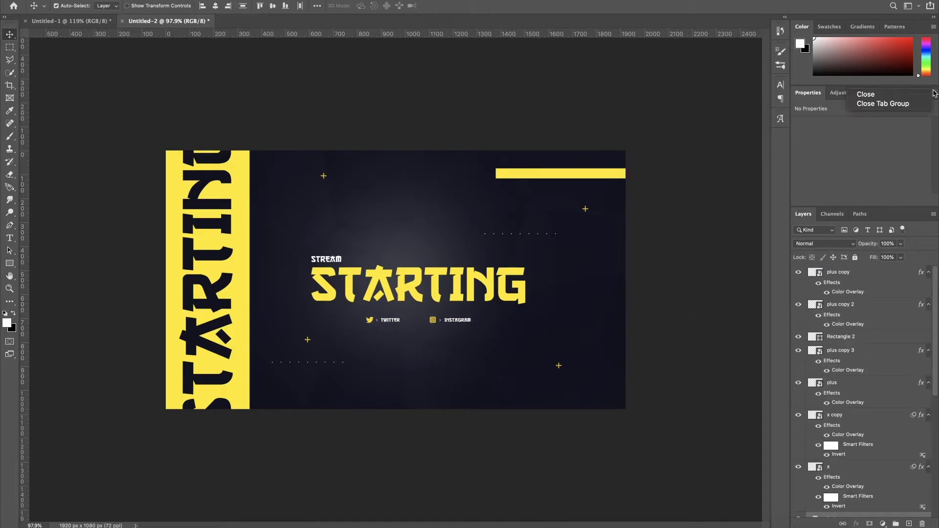
{"action": "left_click", "coordinate": [913, 105]}
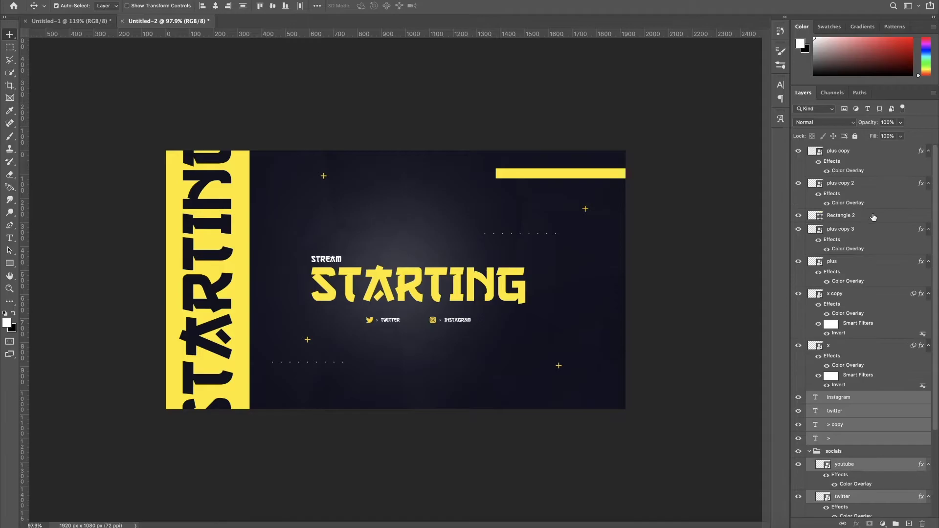
Group all layers from the topmost plus down to the background colour fill and name the group "starting".
{"action": "left_click", "coordinate": [859, 169]}
{"action": "scroll", "coordinate": [880, 488], "scroll_direction": "down", "scroll_amount": 5}
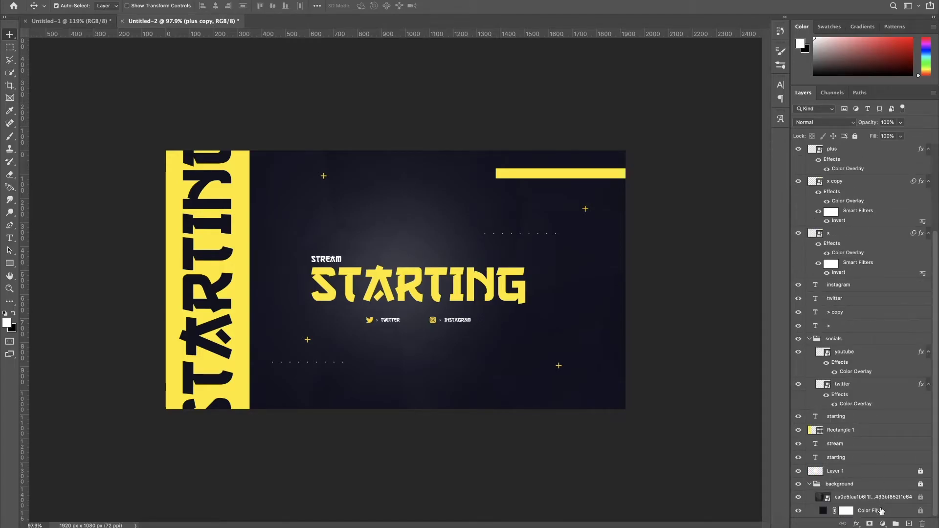
{"action": "left_click", "coordinate": [869, 508], "text": "shift"}
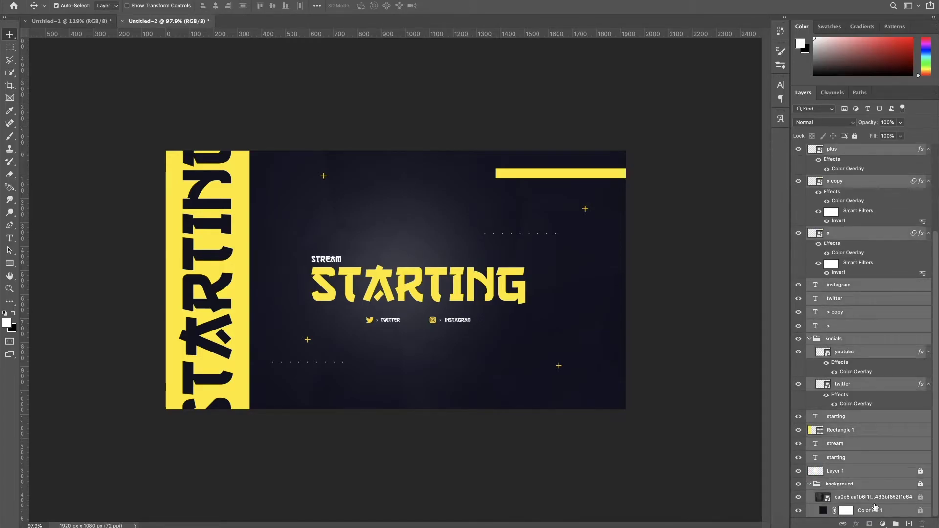
{"action": "key", "text": "super+g"}
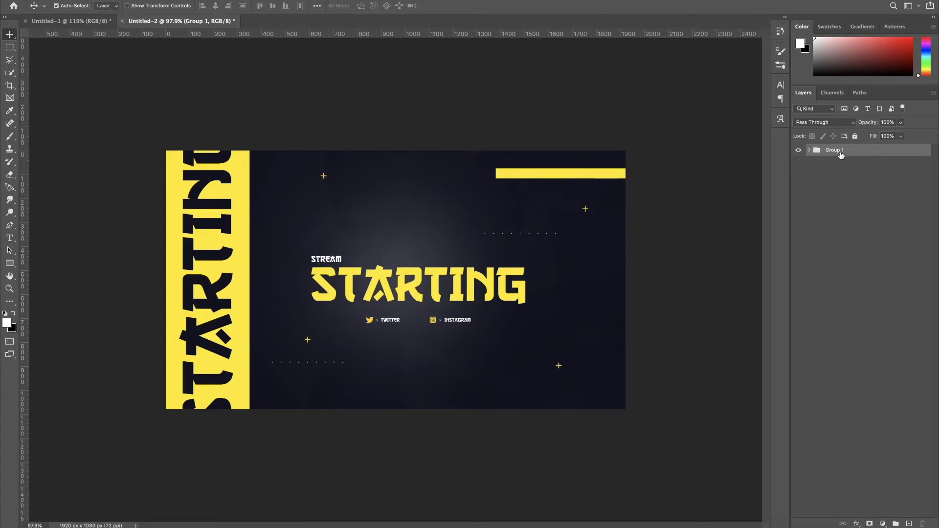
{"action": "type", "text": "starting"}
{"action": "key", "text": "Return"}
Duplicate the starting group, hide the original and rename the copy "ending".
{"action": "key", "text": "ctrl+j"}
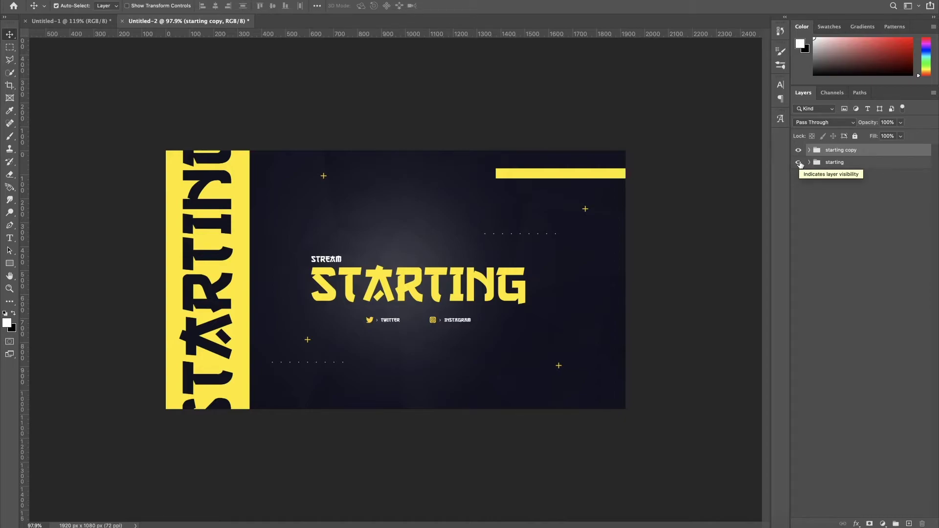
{"action": "left_click", "coordinate": [799, 163]}
{"action": "double_click", "coordinate": [831, 151]}
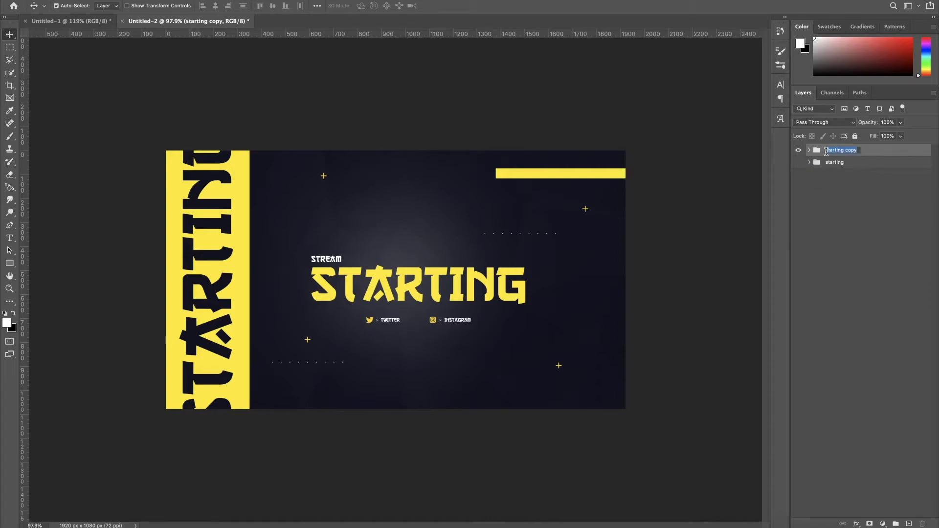
{"action": "type", "text": "ending"}
{"action": "key", "text": "Return"}
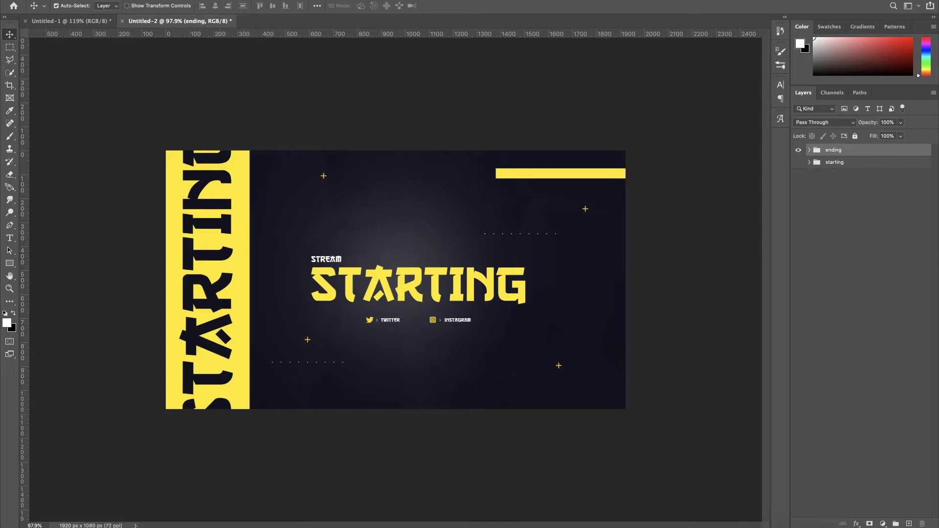
Change the large yellow title text in the ending group to "ending".
{"action": "left_click", "coordinate": [810, 150]}
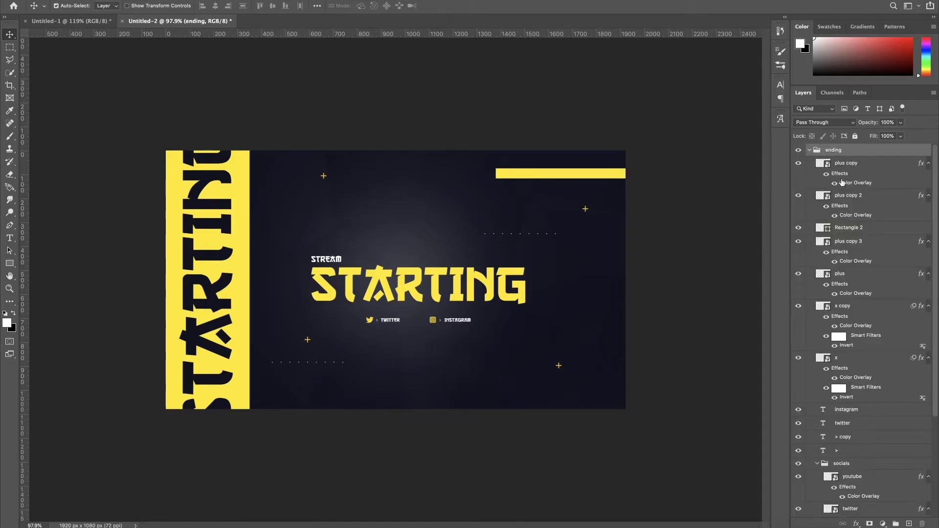
{"action": "double_click", "coordinate": [385, 289]}
{"action": "type", "text": "ending"}
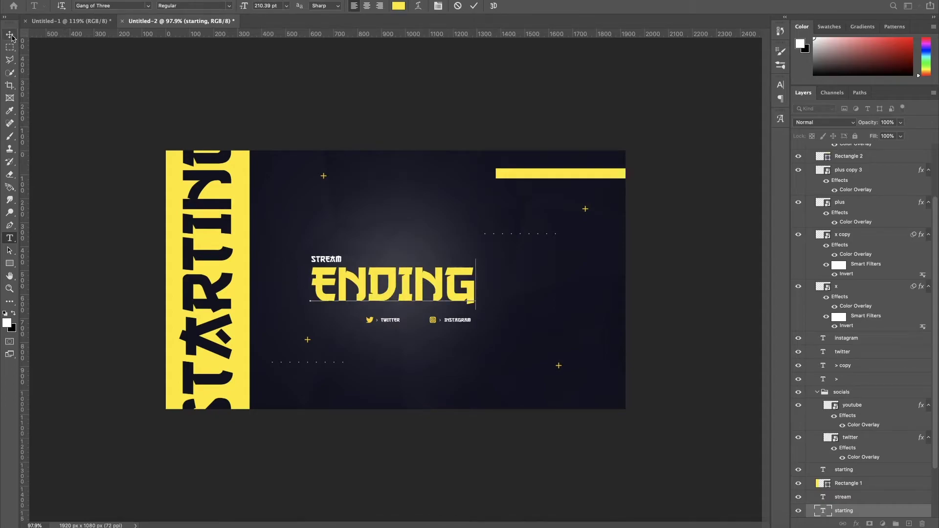
{"action": "key", "text": "ctrl+Return"}
Enlarge the ENDING title to the width of the former STARTING title and place it just below STREAM.
{"action": "key", "text": "ctrl+t"}
{"action": "left_click_drag", "start_coordinate": [481, 257], "coordinate": [529, 241]}
{"action": "left_click_drag", "start_coordinate": [481, 273], "coordinate": [481, 285]}
{"action": "key", "text": "Return"}
Move the Twitter and Instagram row down to leave a clear gap beneath the enlarged ENDING title.
{"action": "left_click_drag", "start_coordinate": [465, 335], "coordinate": [364, 320]}
{"action": "key", "text": "ctrl+t"}
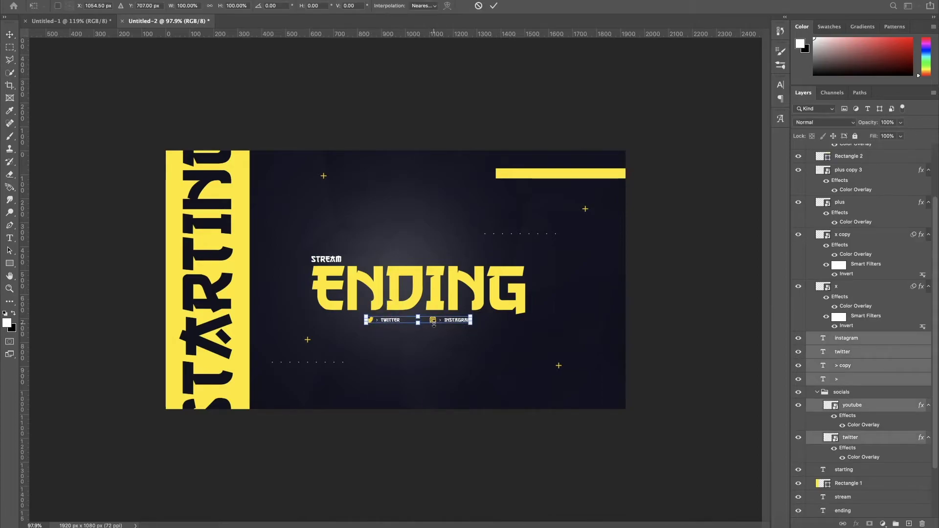
{"action": "left_click_drag", "start_coordinate": [437, 323], "coordinate": [438, 331]}
{"action": "key", "text": "Return"}
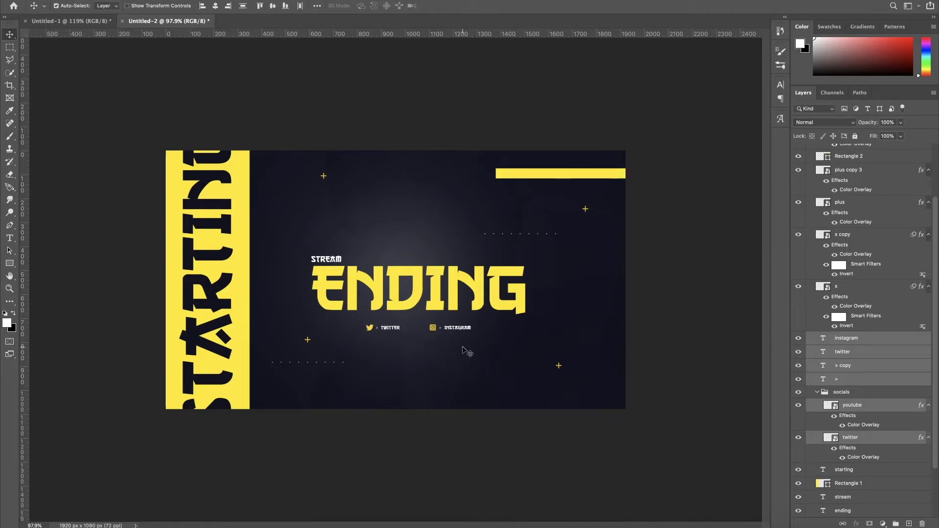
{"action": "key", "text": "Down"}
{"action": "key", "text": "Down"}
{"action": "key", "text": "Down"}
{"action": "scroll", "coordinate": [452, 287], "scroll_direction": "up", "scroll_amount": 5}
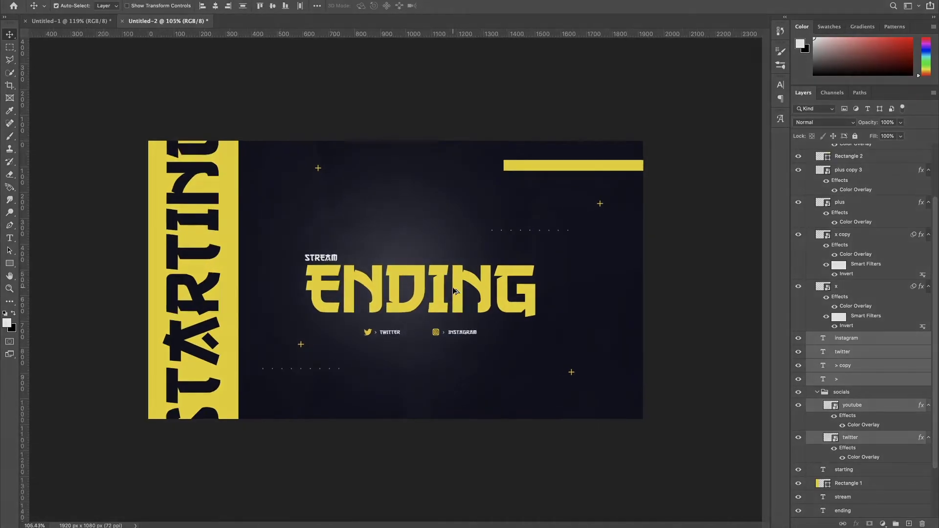
{"action": "scroll", "coordinate": [452, 287], "scroll_direction": "down", "scroll_amount": 1}
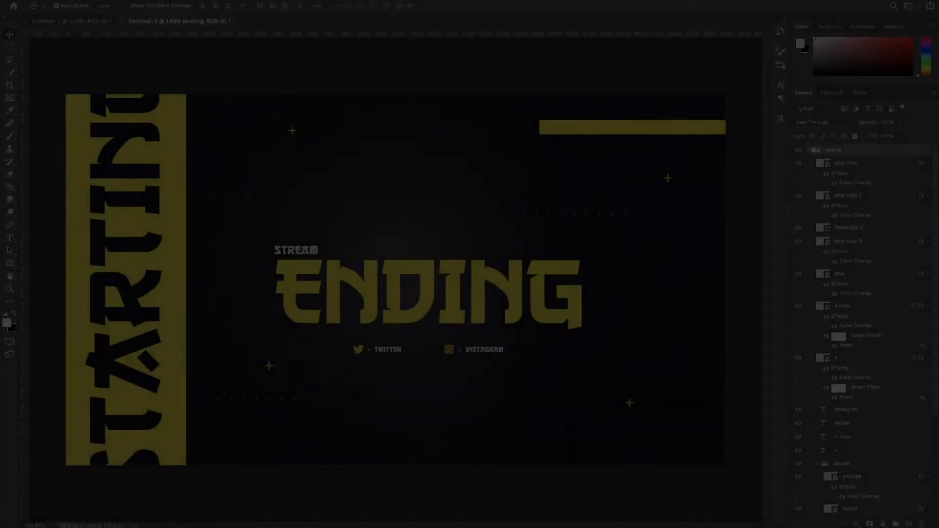
Duplicate the ending group, hide the original and rename the copy "intermission".
{"action": "left_click", "coordinate": [809, 150]}
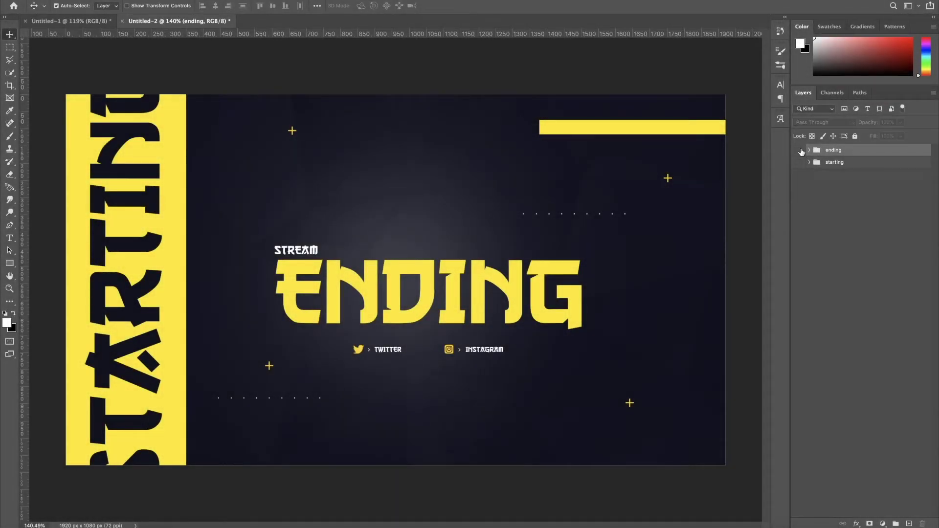
{"action": "left_click", "coordinate": [799, 150]}
{"action": "left_click", "coordinate": [799, 151]}
{"action": "key", "text": "ctrl+j"}
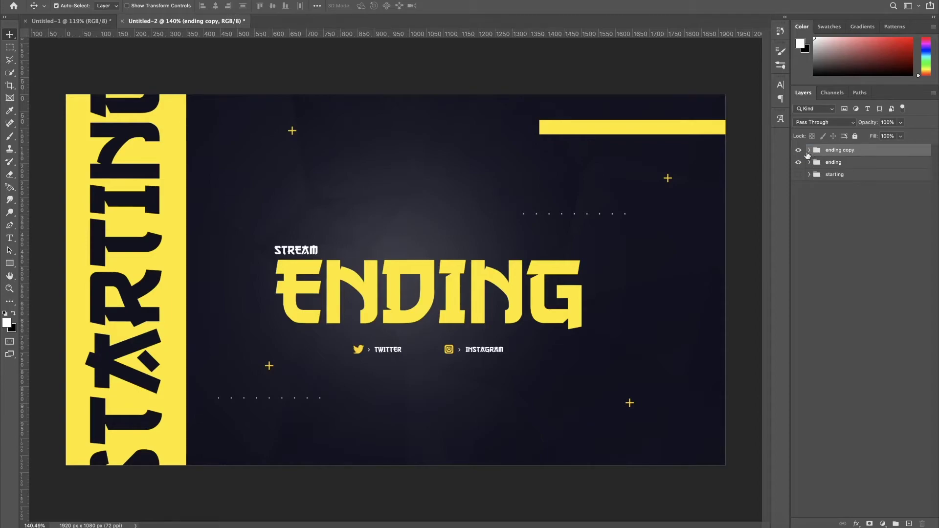
{"action": "left_click", "coordinate": [799, 162]}
{"action": "type", "text": "intermission"}
{"action": "key", "text": "Return"}
Group the STREAM and ENDING title texts inside the intermission group and hide that new group.
{"action": "left_click", "coordinate": [809, 151]}
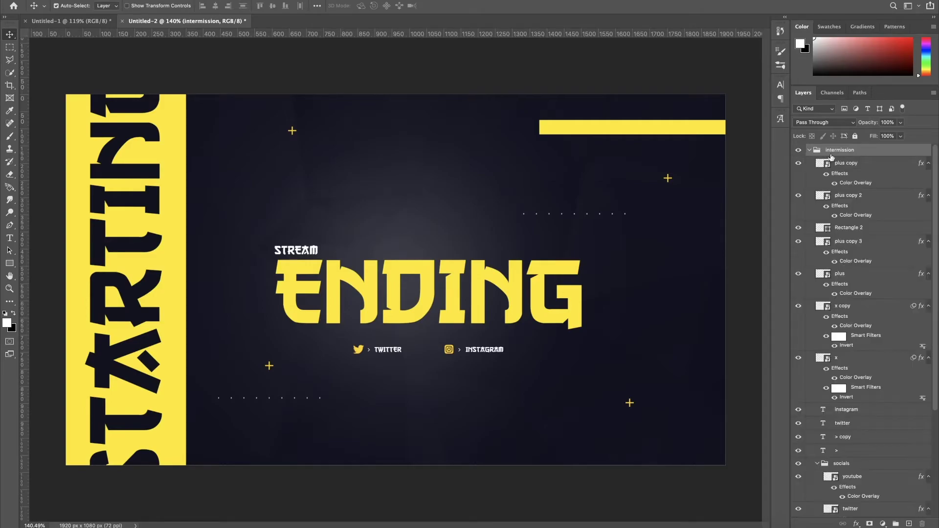
{"action": "left_click", "coordinate": [309, 252]}
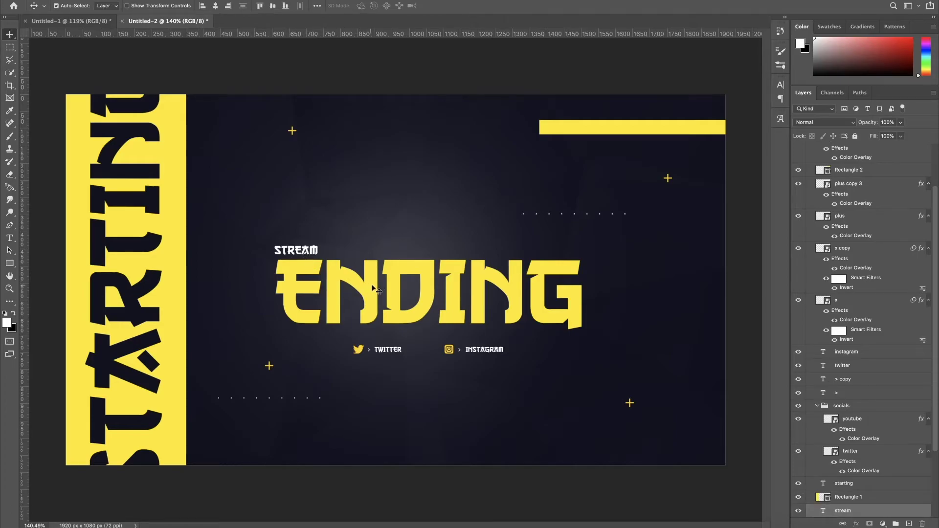
{"action": "key", "text": "ctrl+g"}
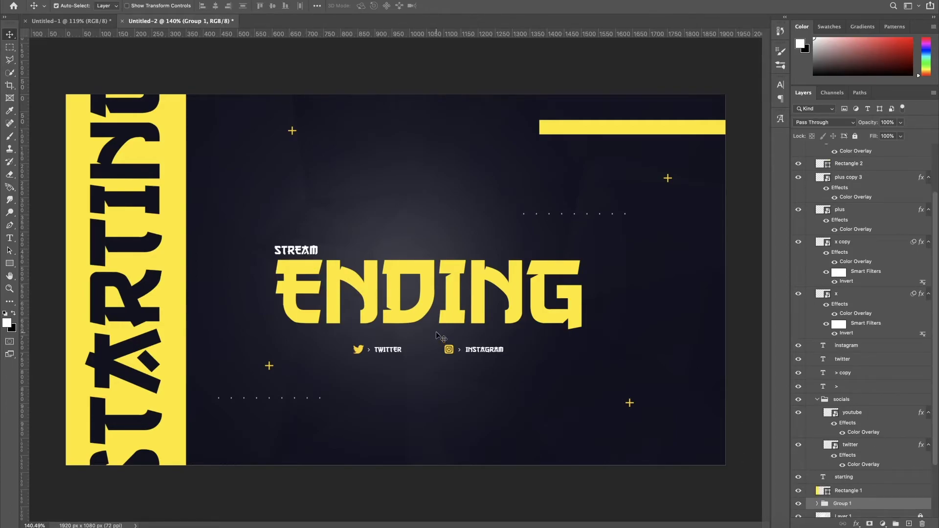
{"action": "left_click", "coordinate": [799, 503]}
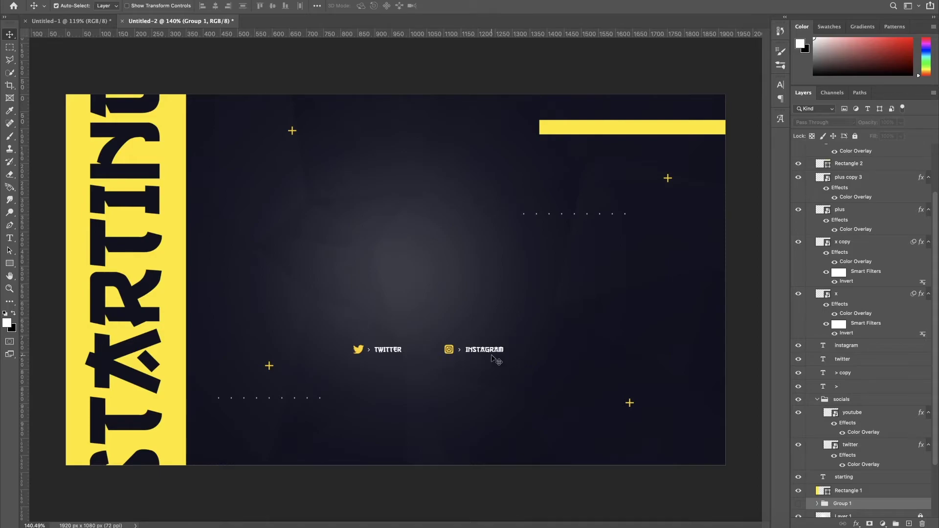
Move the Twitter and Instagram row to the right side of the canvas and scale it down slightly.
{"action": "left_click_drag", "start_coordinate": [509, 365], "coordinate": [602, 283]}
{"action": "key", "text": "ctrl+t"}
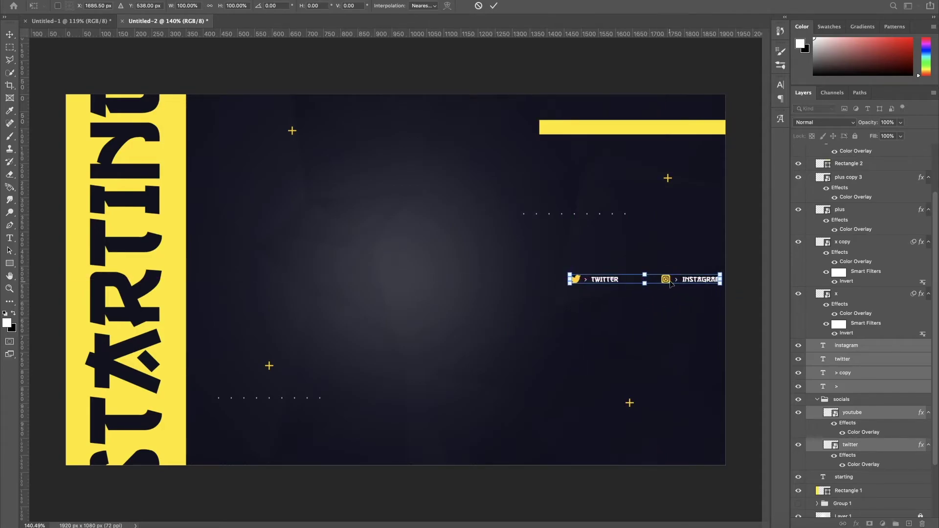
{"action": "left_click_drag", "start_coordinate": [721, 270], "coordinate": [691, 281]}
{"action": "key", "text": "Return"}
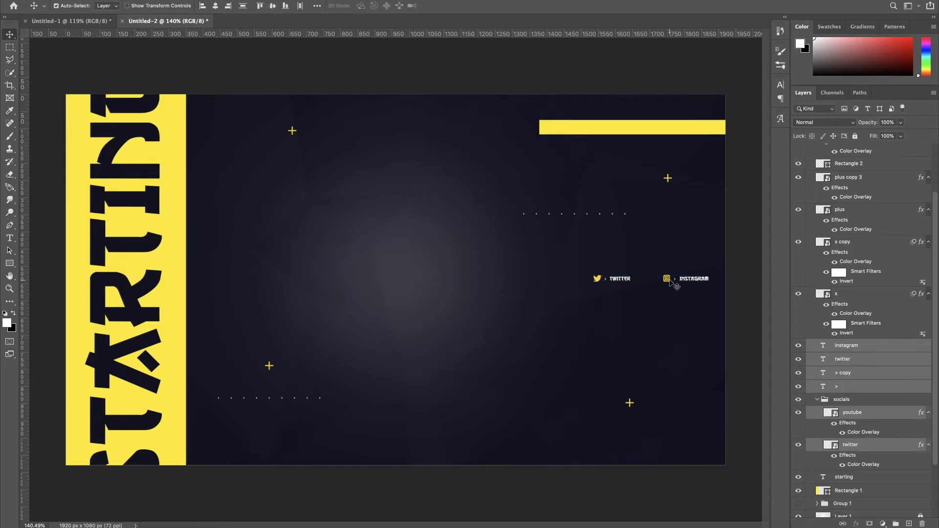
{"action": "scroll", "coordinate": [687, 297], "scroll_direction": "up", "scroll_amount": 3}
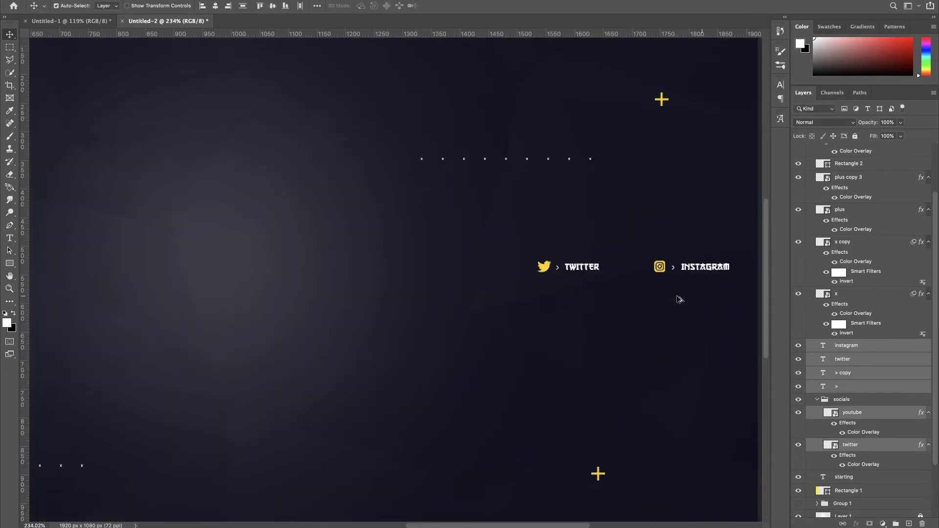
{"action": "scroll", "coordinate": [680, 299], "scroll_direction": "down", "scroll_amount": 2}
{"action": "scroll", "coordinate": [680, 300], "scroll_direction": "down", "scroll_amount": 2}
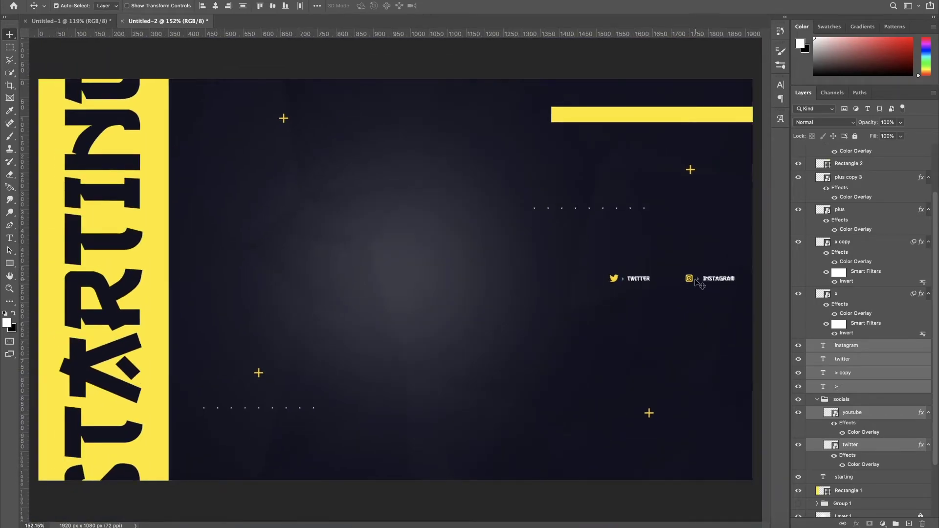
Stack the Instagram label directly beneath the Twitter label near the canvas's right edge, with their icons aligned.
{"action": "left_click_drag", "start_coordinate": [723, 292], "coordinate": [682, 290]}
{"action": "key", "text": "ctrl+t"}
{"action": "key", "text": "Return"}
{"action": "key", "text": "ctrl+t"}
{"action": "key", "text": "Return"}
{"action": "key", "text": "ctrl+minus"}
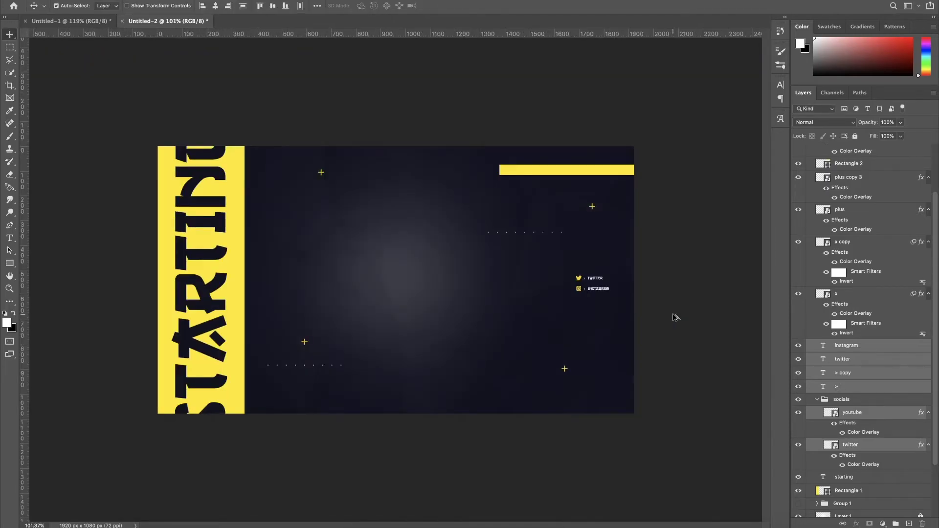
Select the whole canvas and add a new empty layer above the intermission group.
{"action": "scroll", "coordinate": [838, 233], "scroll_direction": "up", "scroll_amount": 3}
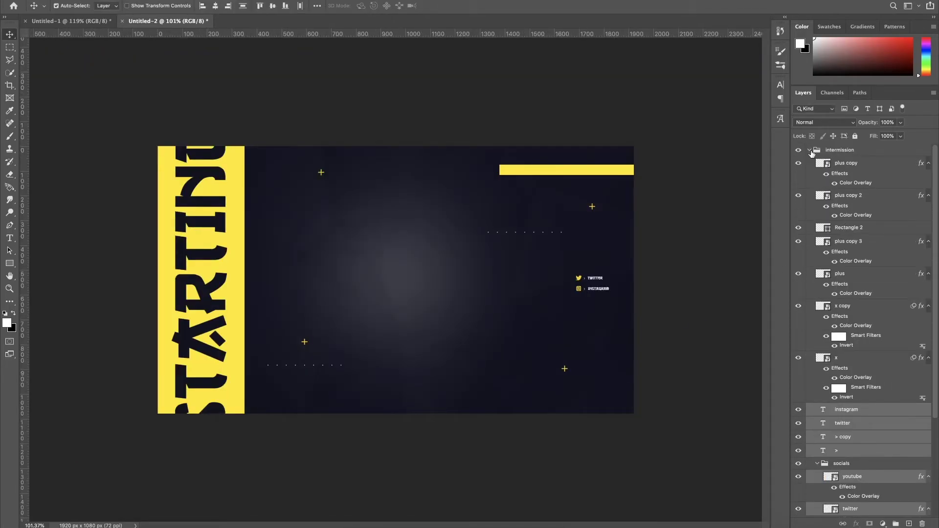
{"action": "left_click", "coordinate": [811, 151]}
{"action": "left_click", "coordinate": [16, 49]}
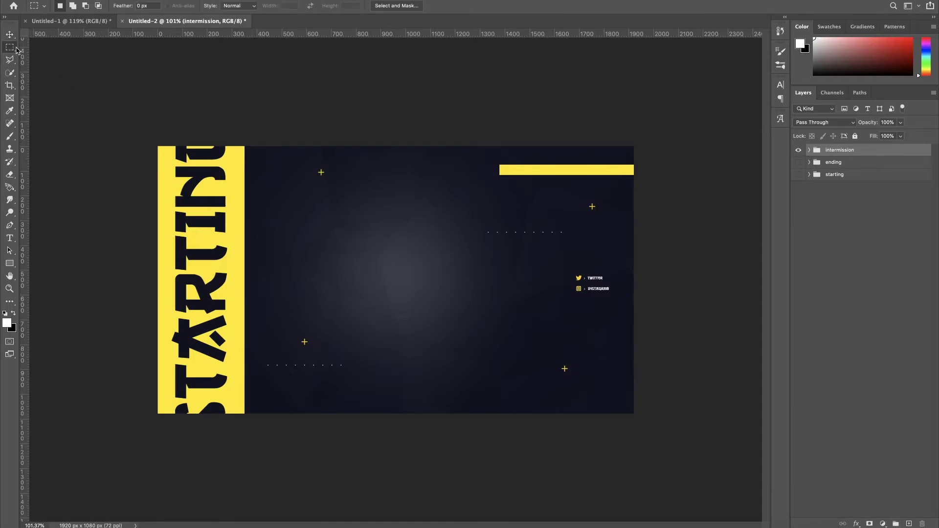
{"action": "left_click_drag", "start_coordinate": [619, 399], "coordinate": [112, 108]}
{"action": "left_click", "coordinate": [100, 1]}
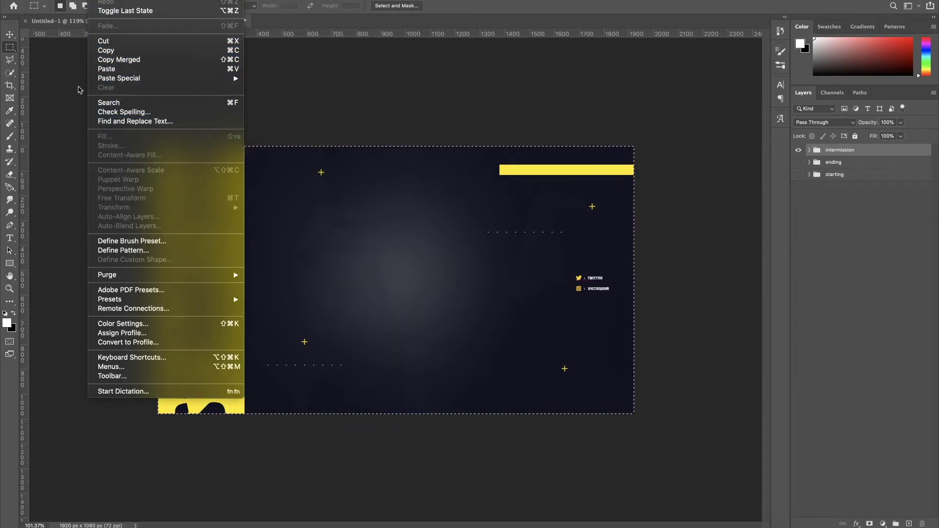
{"action": "left_click", "coordinate": [79, 90]}
{"action": "left_click", "coordinate": [909, 524]}
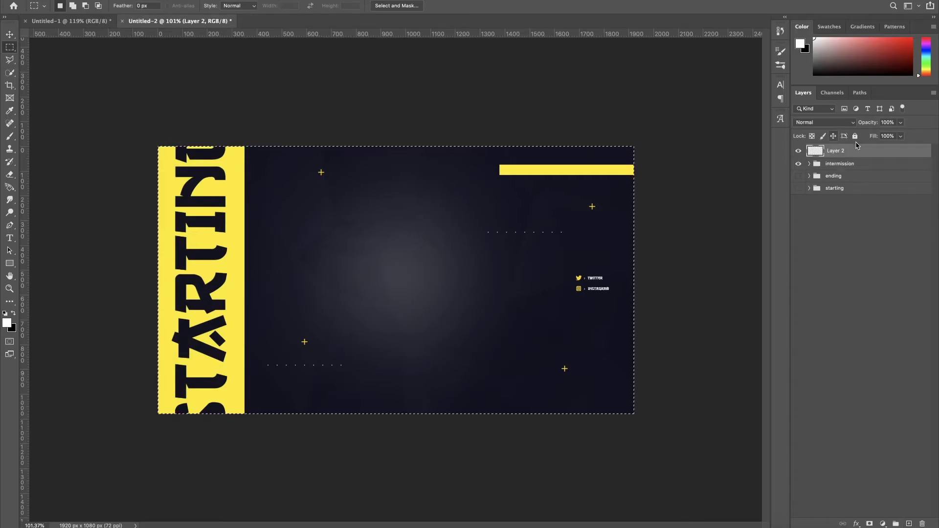
Fill the selected canvas area on the new layer with solid grey in Normal mode at 100% opacity, and deselect.
{"action": "left_click", "coordinate": [100, 1]}
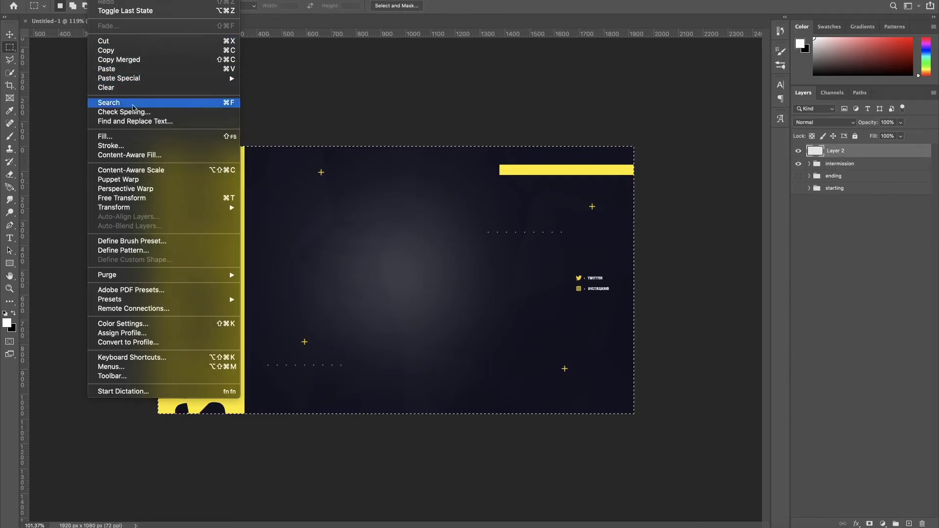
{"action": "left_click", "coordinate": [148, 140]}
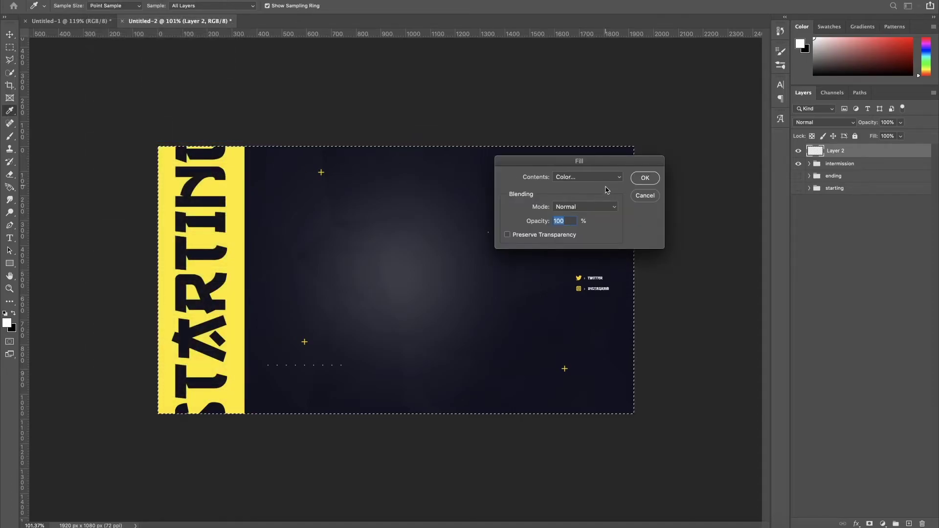
{"action": "left_click", "coordinate": [645, 178]}
{"action": "key", "text": "m"}
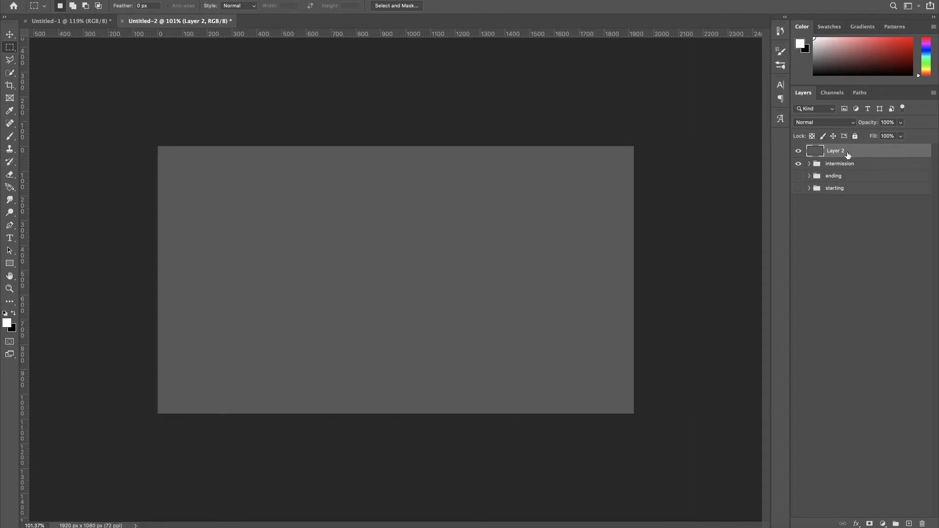
Scale the grey rectangle to about 73% and shift it left so the social labels are clear of it.
{"action": "key", "text": "ctrl+t"}
{"action": "left_click_drag", "start_coordinate": [631, 147], "coordinate": [574, 181]}
{"action": "left_click_drag", "start_coordinate": [506, 229], "coordinate": [480, 230]}
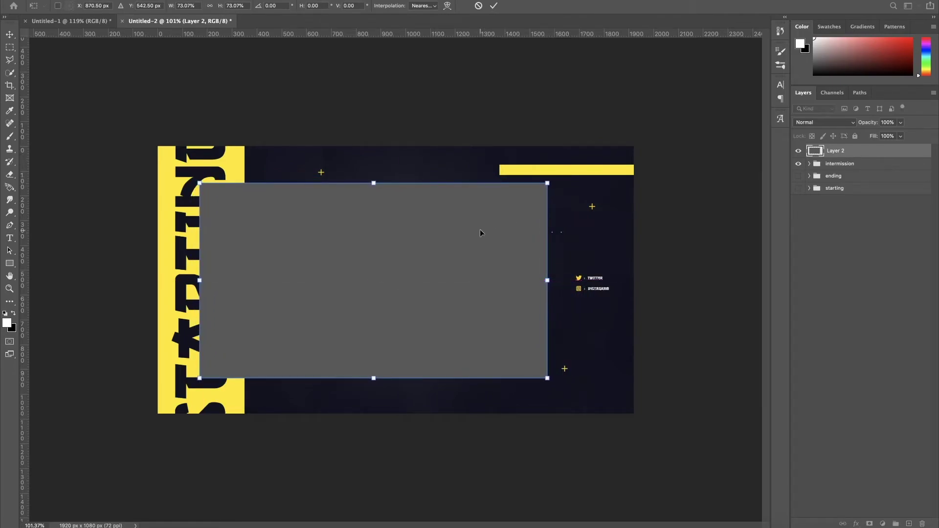
{"action": "key", "text": "Return"}
{"action": "key", "text": "m"}
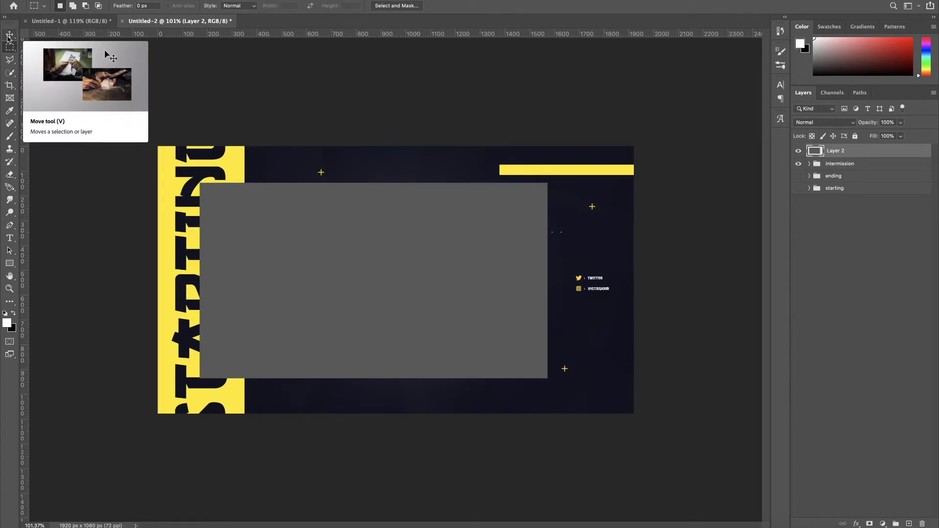
{"action": "key", "text": "v"}
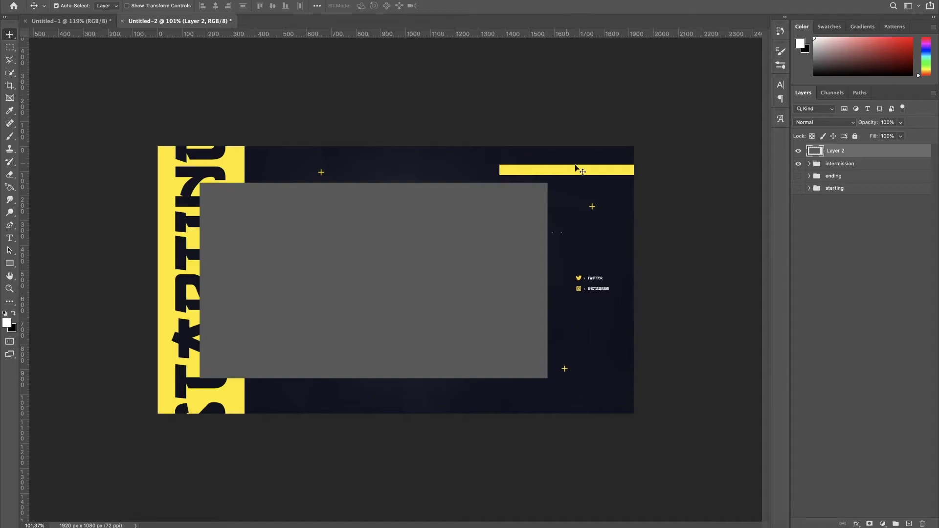
Add the text "intermission" in yellow 22 pt Gang of Three above the Twitter and Instagram labels.
{"action": "left_click", "coordinate": [9, 238]}
{"action": "left_click", "coordinate": [569, 255]}
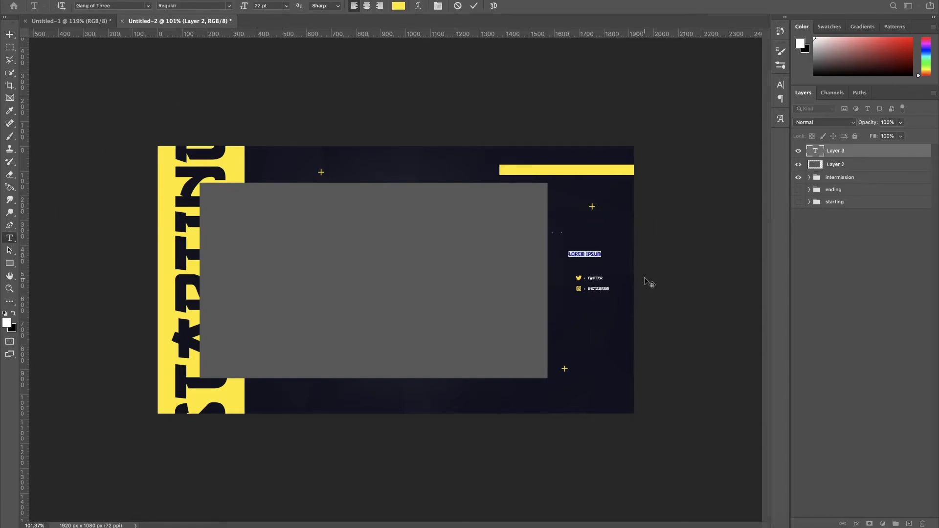
{"action": "type", "text": "J"}
{"action": "scroll", "coordinate": [623, 284], "scroll_direction": "up", "scroll_amount": 5}
{"action": "scroll", "coordinate": [622, 285], "scroll_direction": "down", "scroll_amount": 1}
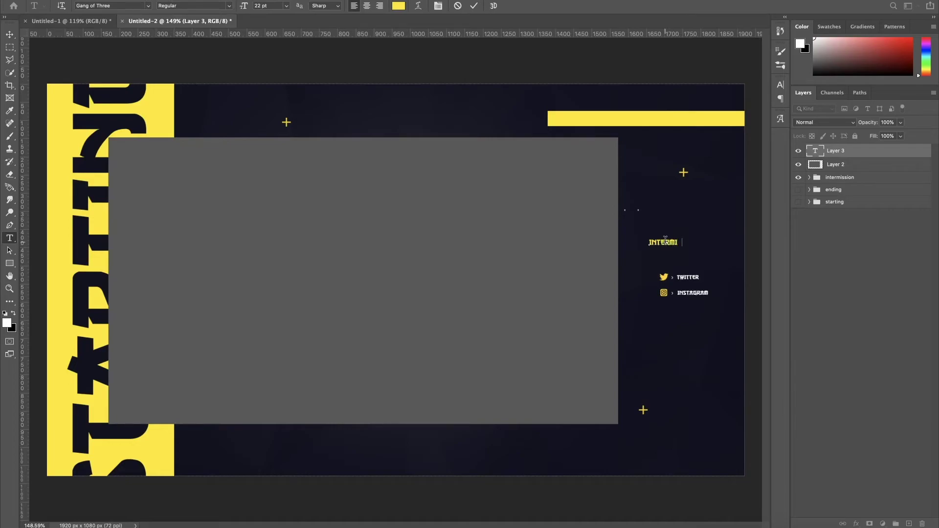
Enlarge the INTERMISSION title to nearly fill the strip beside the grey rectangle, keeping it just above the social labels.
{"action": "left_click", "coordinate": [9, 35]}
{"action": "key", "text": "ctrl+t"}
{"action": "left_click_drag", "start_coordinate": [699, 238], "coordinate": [716, 252]}
{"action": "key", "text": "Return"}
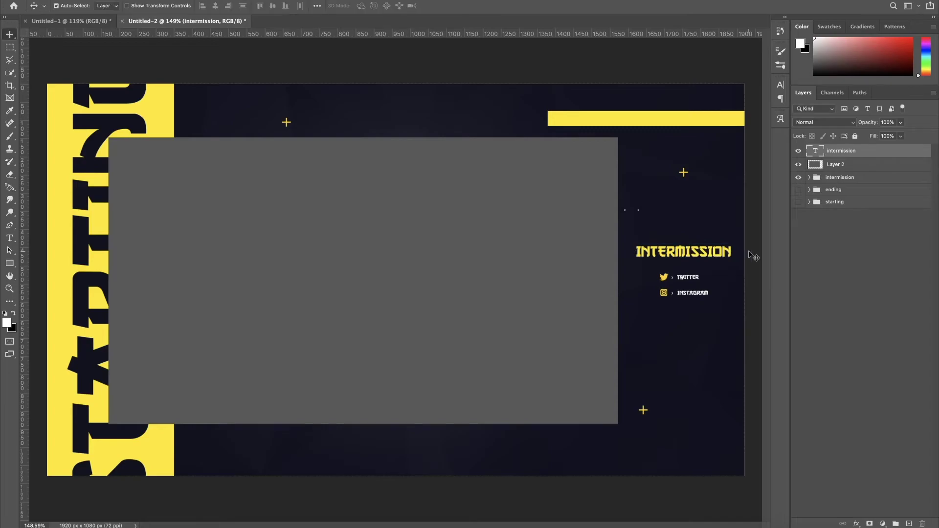
Move the INTERMISSION title and both social labels down slightly together as one block.
{"action": "left_click_drag", "start_coordinate": [713, 314], "coordinate": [678, 265]}
{"action": "key", "text": "super+t"}
{"action": "key", "text": "Return"}
{"action": "key", "text": "super+0"}
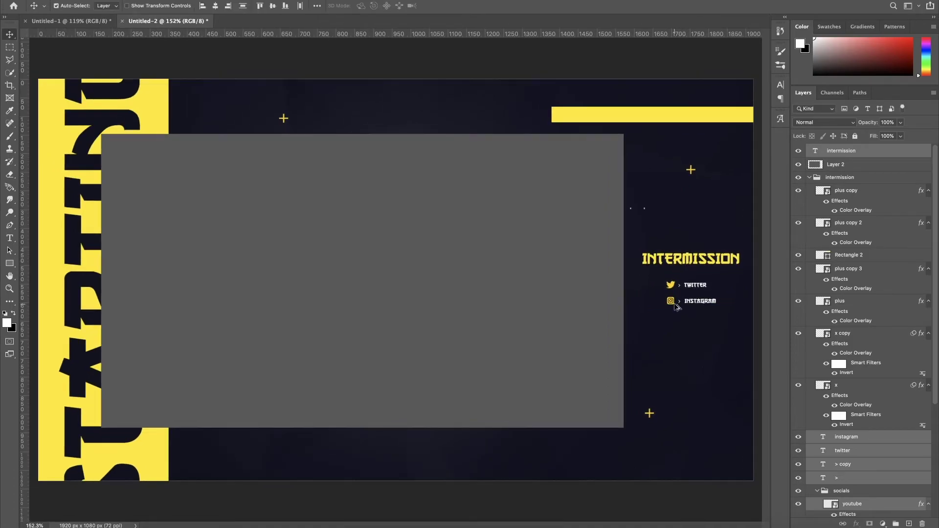
{"action": "key", "text": "super+minus"}
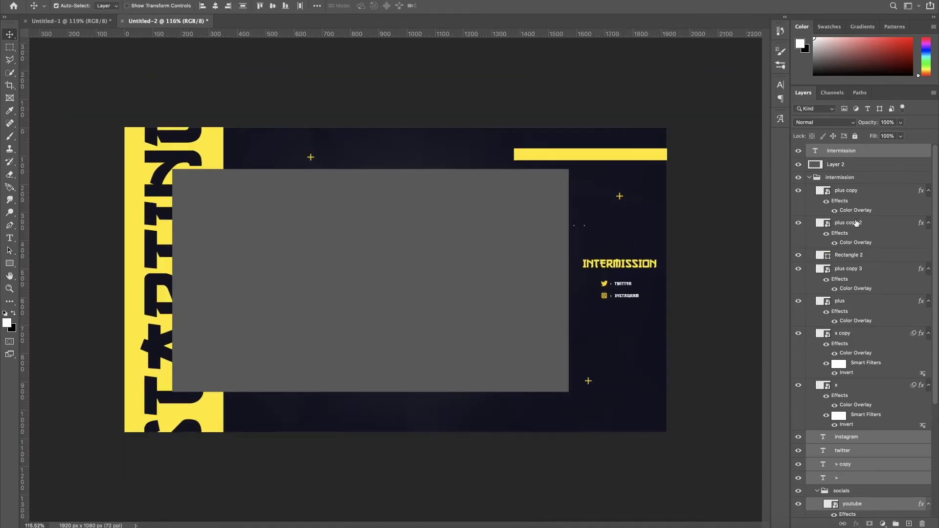
Unlock Layer 1 and the background group inside the intermission group.
{"action": "scroll", "coordinate": [866, 161], "scroll_direction": "down", "scroll_amount": 5}
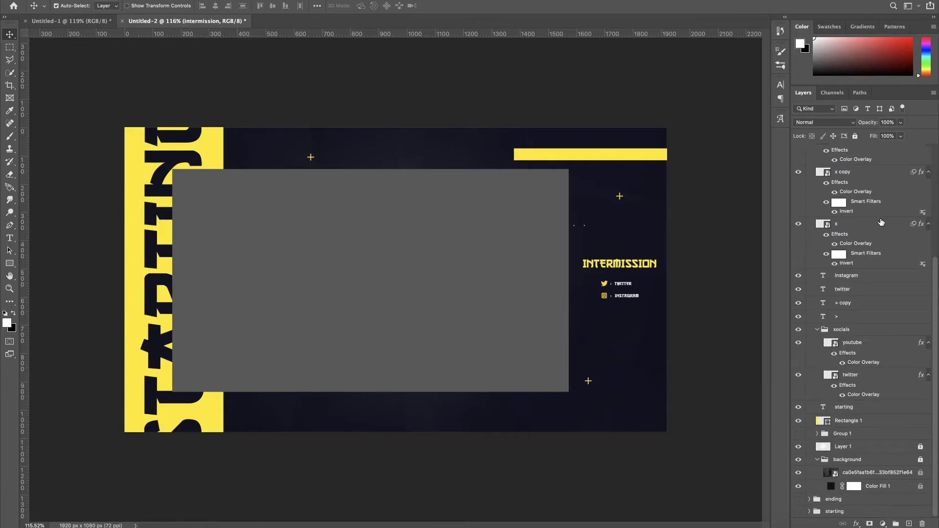
{"action": "left_click", "coordinate": [921, 447]}
{"action": "left_click", "coordinate": [921, 460]}
Group all the intermission screen's layers, including the title and grey rectangle, and name the group "intermission".
{"action": "scroll", "coordinate": [863, 180], "scroll_direction": "up", "scroll_amount": 3}
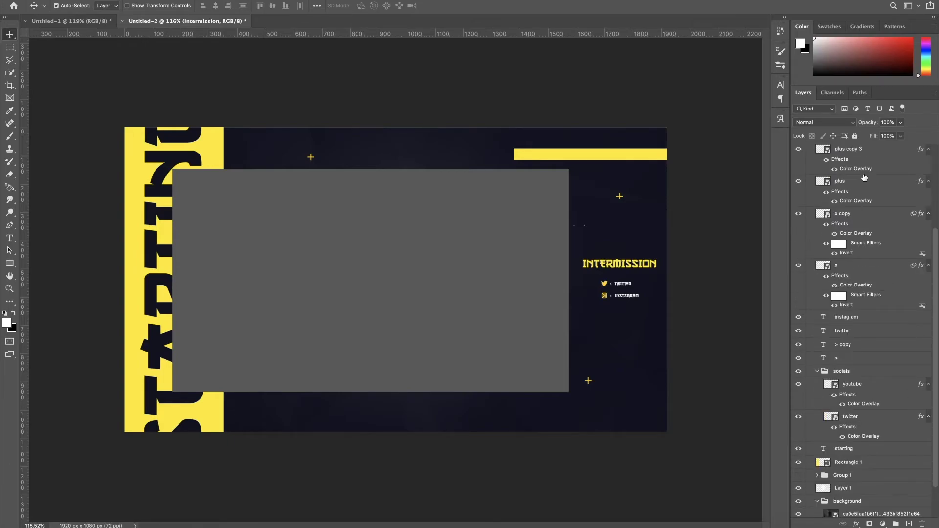
{"action": "scroll", "coordinate": [883, 224], "scroll_direction": "down", "scroll_amount": 3}
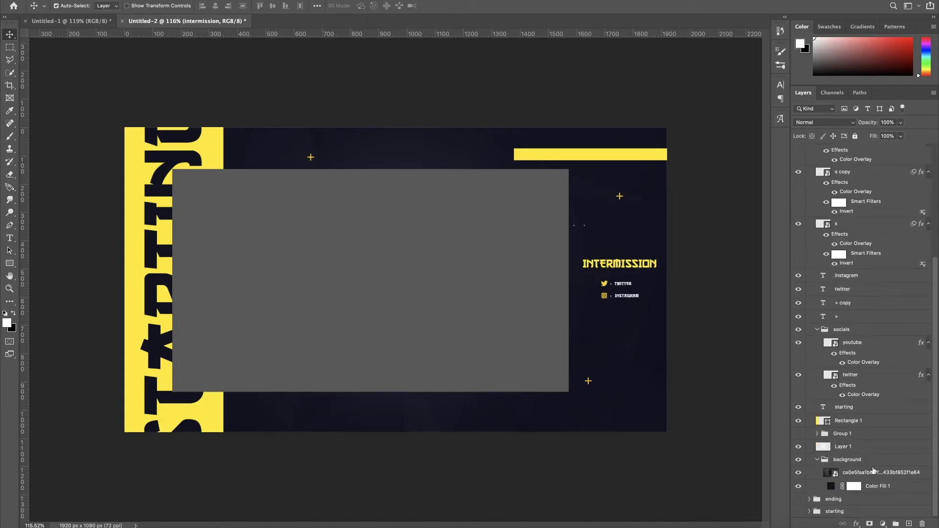
{"action": "left_click", "coordinate": [903, 489], "text": "shift"}
{"action": "key", "text": "ctrl+g"}
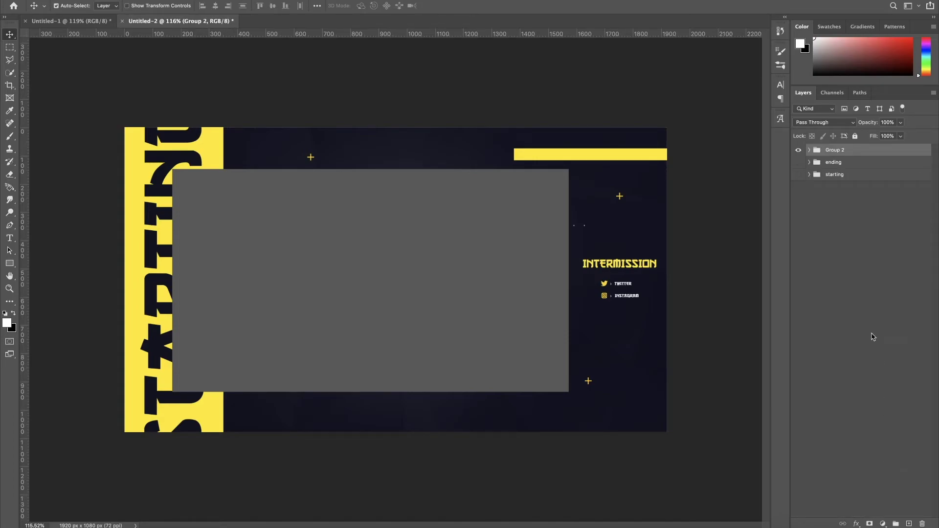
{"action": "double_click", "coordinate": [835, 149]}
{"action": "type", "text": "intermission"}
{"action": "key", "text": "Return"}
Duplicate the intermission group, hide the original, and flatten the copy by converting it to a smart object and rasterizing it.
{"action": "key", "text": "ctrl+j"}
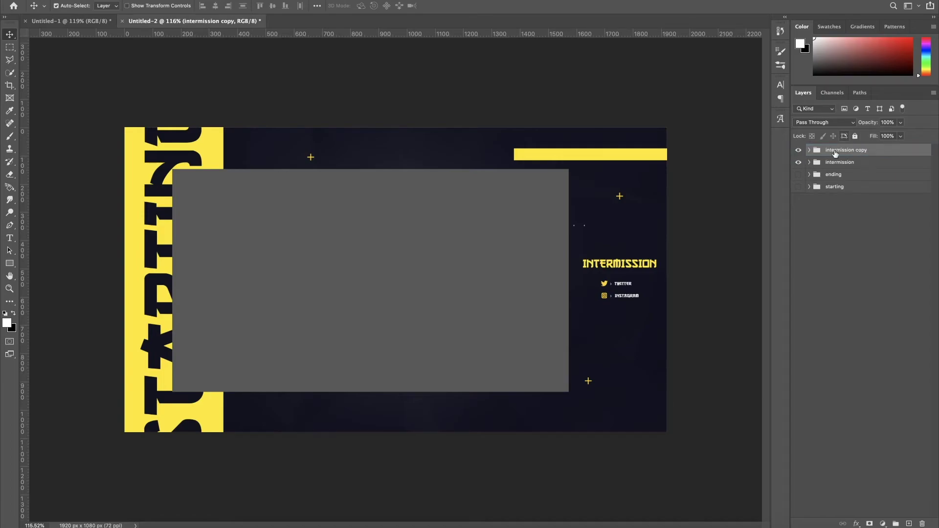
{"action": "right_click", "coordinate": [872, 153]}
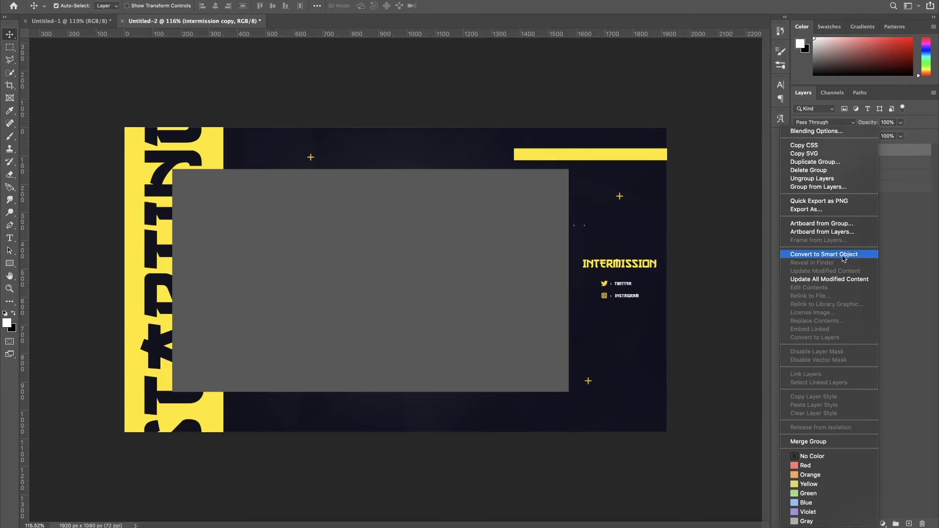
{"action": "left_click", "coordinate": [824, 254]}
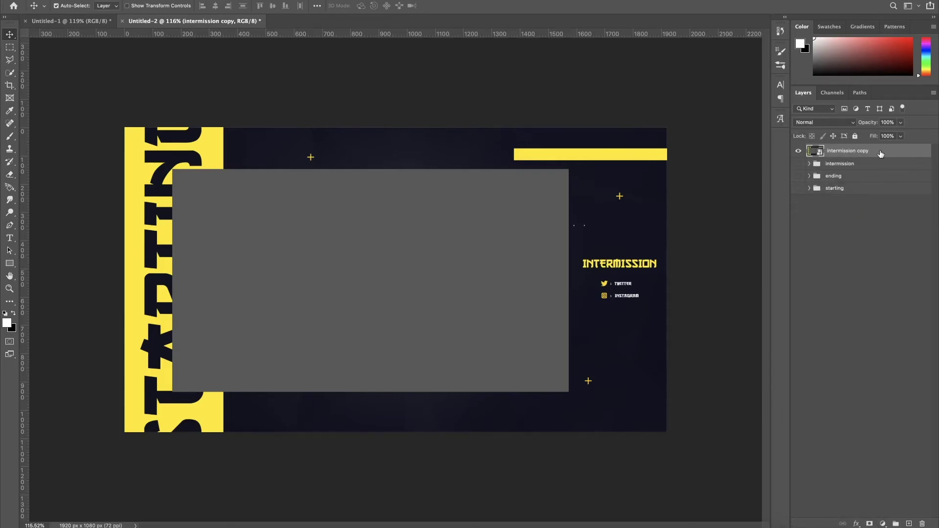
{"action": "right_click", "coordinate": [882, 153]}
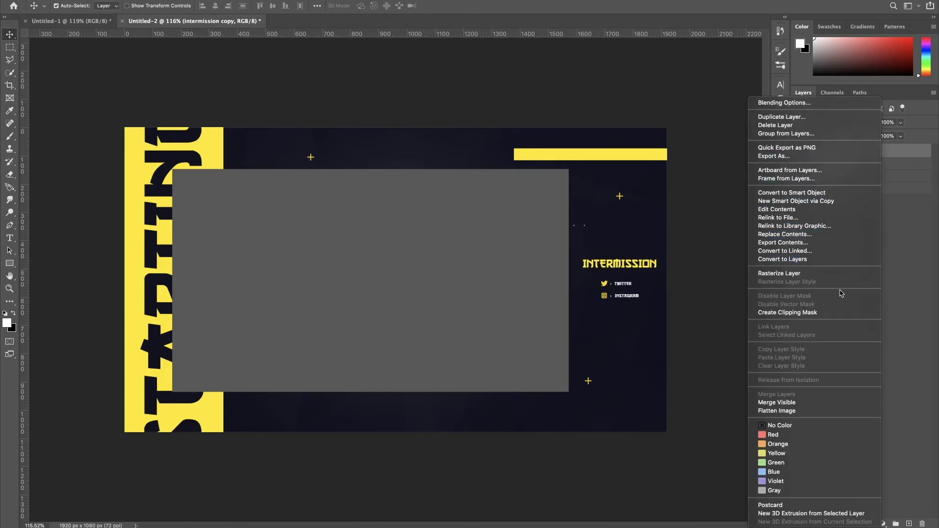
{"action": "left_click", "coordinate": [813, 273]}
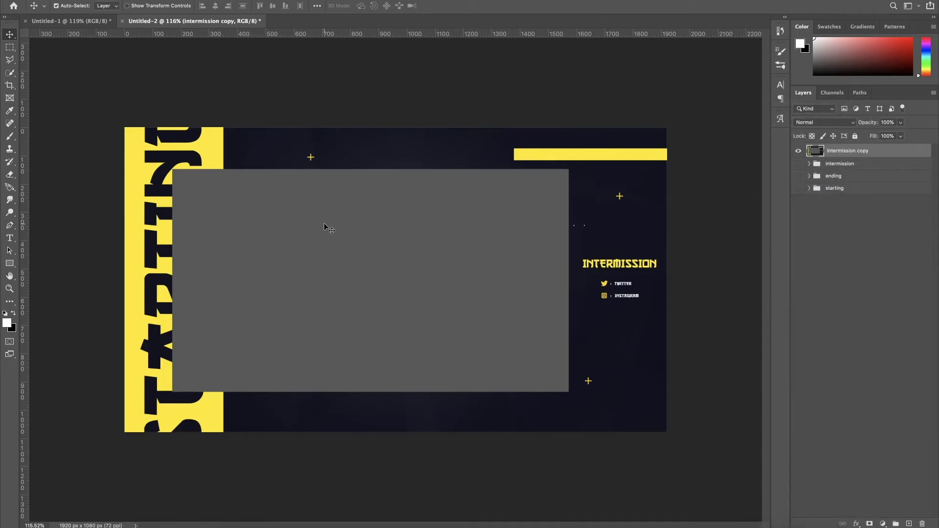
Cut the grey rectangle's area out of the intermission copy to leave a transparent window, and deselect.
{"action": "left_click", "coordinate": [9, 47]}
{"action": "scroll", "coordinate": [186, 186], "scroll_direction": "up", "scroll_amount": 3}
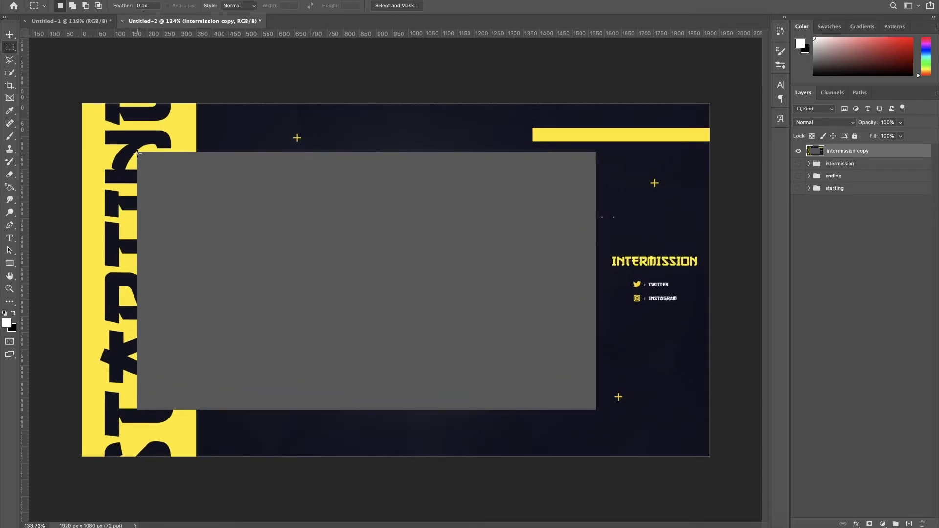
{"action": "left_click_drag", "start_coordinate": [136, 151], "coordinate": [596, 410]}
{"action": "key", "text": "Delete"}
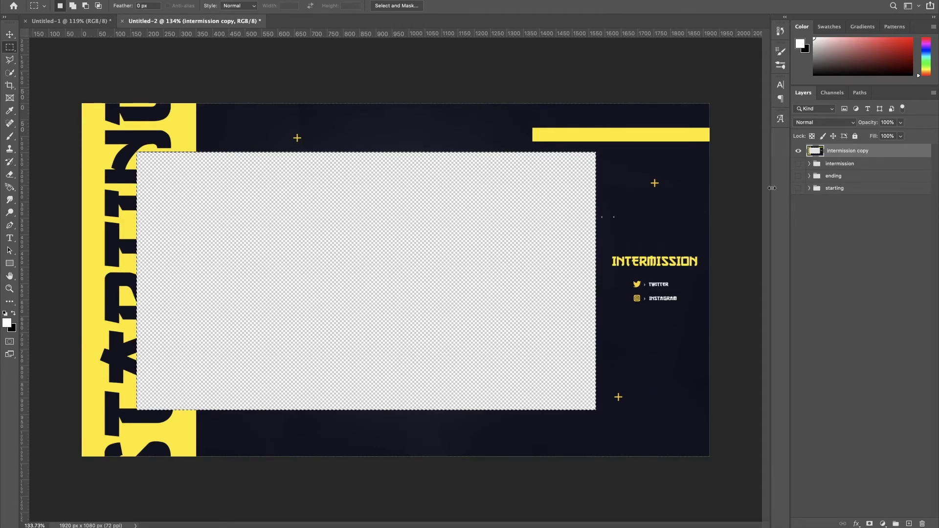
{"action": "left_click", "coordinate": [259, 155]}
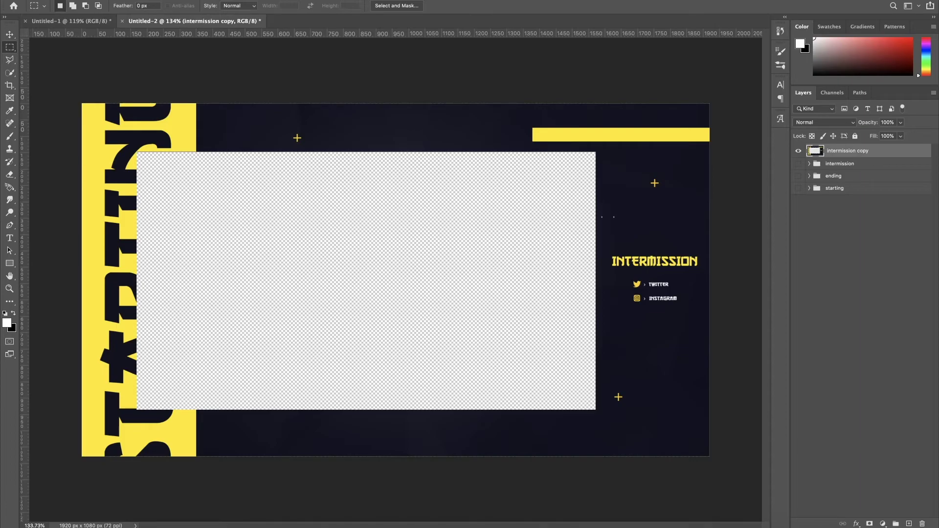
Hide the intermission copy, briefly show the layered intermission group, and switch the display to the ending group.
{"action": "left_click", "coordinate": [76, 0]}
{"action": "left_click", "coordinate": [53, 65]}
{"action": "left_click", "coordinate": [798, 151]}
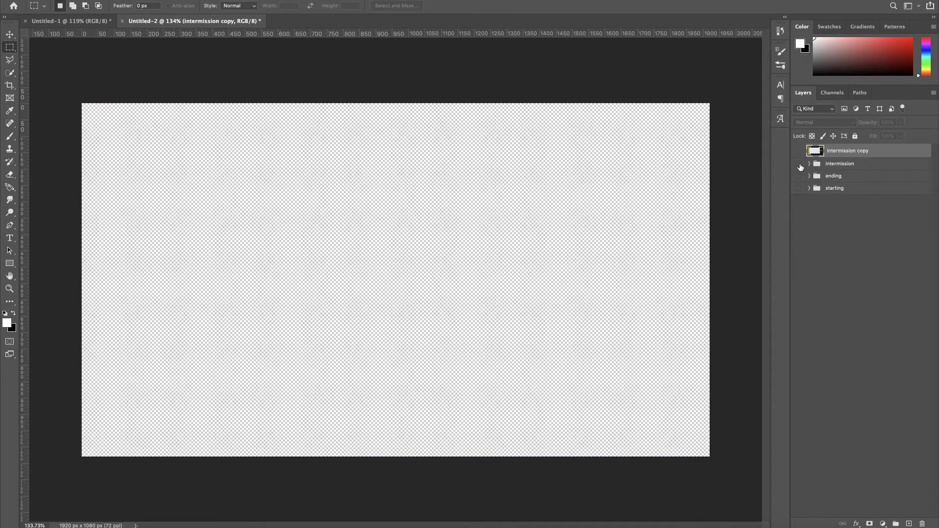
{"action": "left_click", "coordinate": [799, 164]}
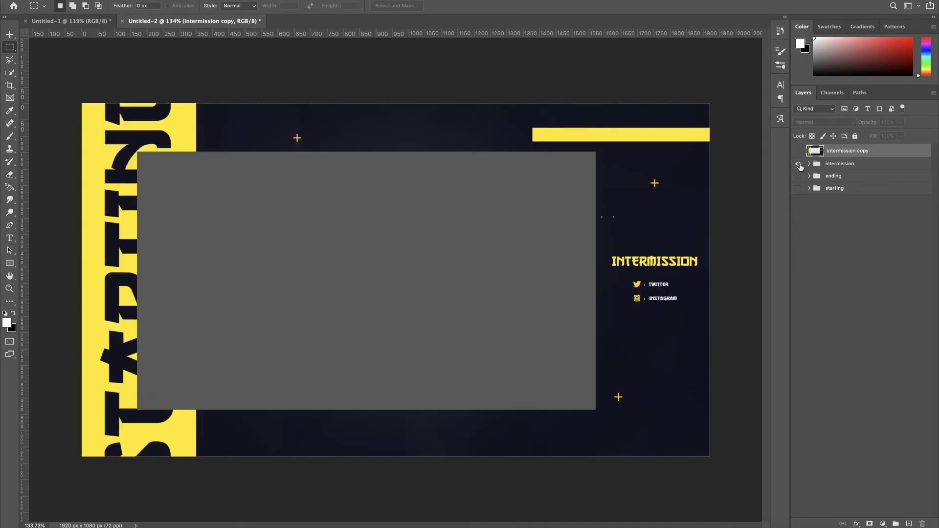
{"action": "left_click", "coordinate": [800, 165]}
{"action": "left_click", "coordinate": [800, 177]}
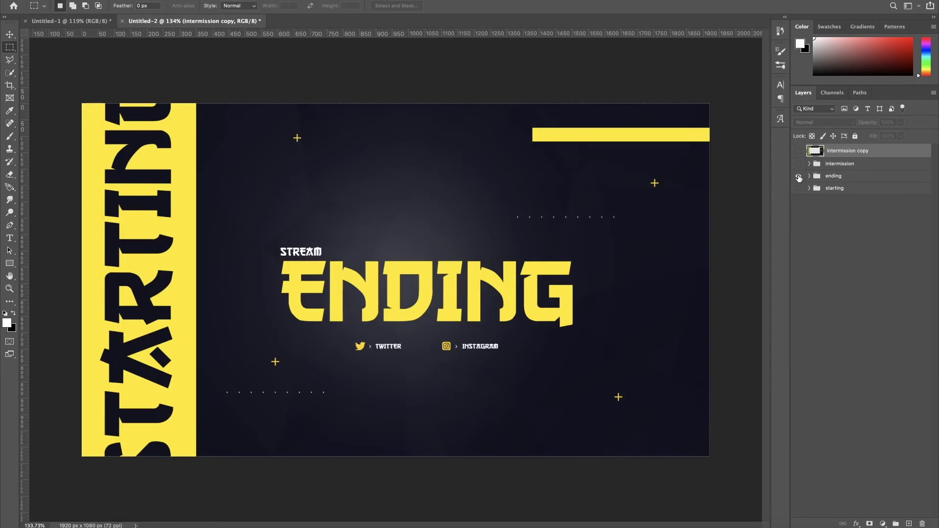
Hide the ending group and show the starting group to review the starting screen.
{"action": "left_click", "coordinate": [800, 176]}
{"action": "left_click", "coordinate": [799, 189]}
{"action": "left_click", "coordinate": [800, 189]}
{"action": "left_click", "coordinate": [799, 189]}
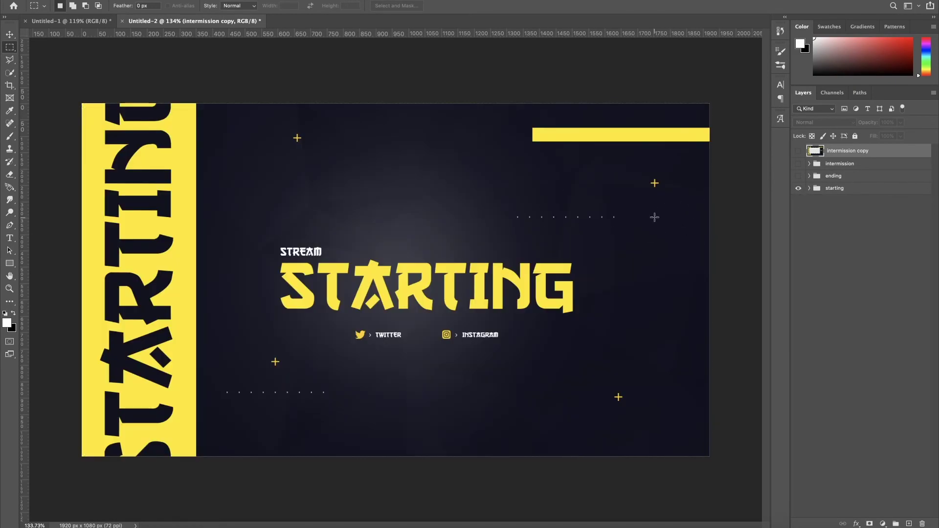
Switch the display back to the ending group and change its vertical sidebar text to "ENDING".
{"action": "left_click", "coordinate": [800, 188]}
{"action": "left_click", "coordinate": [810, 176]}
{"action": "left_click", "coordinate": [798, 177]}
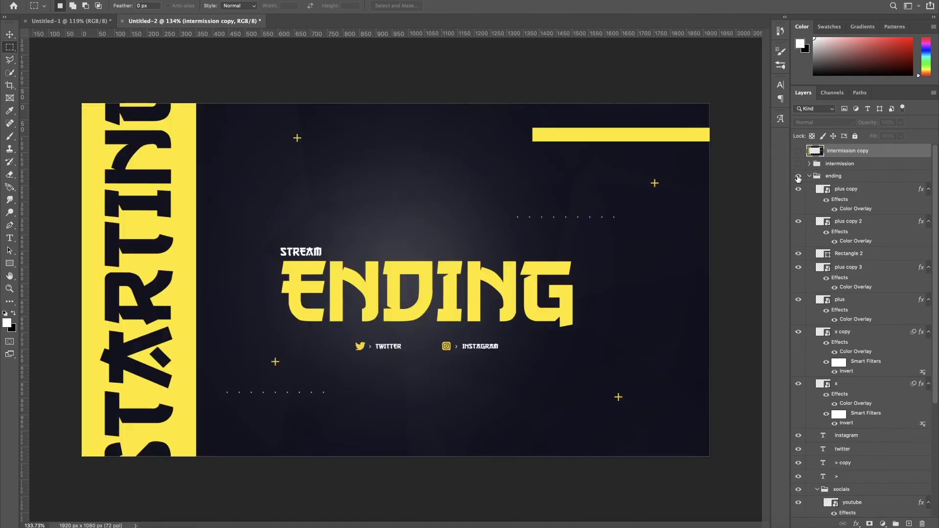
{"action": "left_click", "coordinate": [9, 34]}
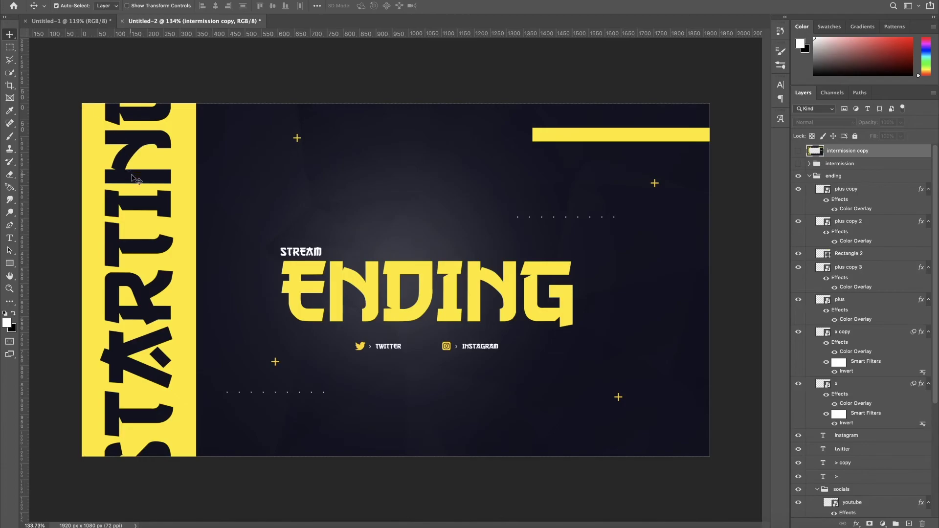
{"action": "double_click", "coordinate": [134, 177]}
{"action": "type", "text": "ENDING"}
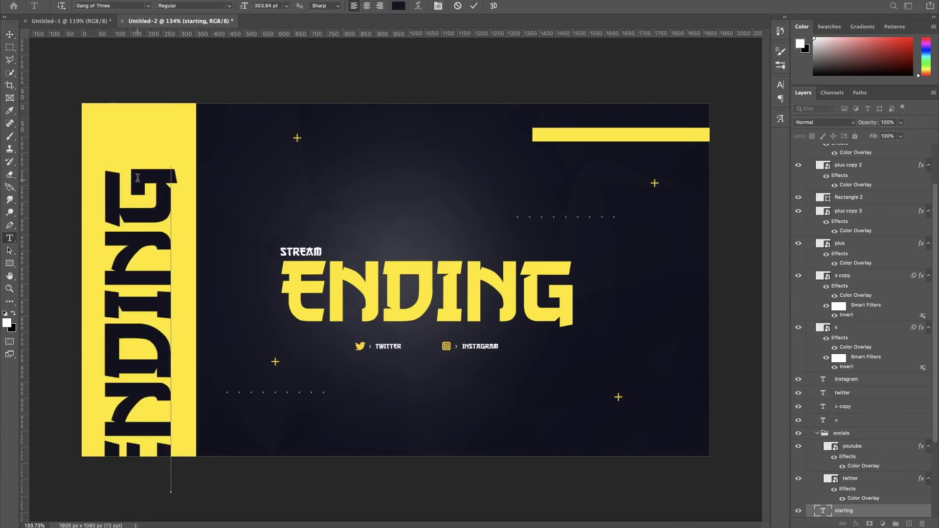
{"action": "left_click", "coordinate": [11, 35]}
Enlarge the vertical ENDING text and position it so it fills the full height of the yellow sidebar.
{"action": "key", "text": "ctrl+t"}
{"action": "left_click_drag", "start_coordinate": [189, 164], "coordinate": [202, 123]}
{"action": "left_click_drag", "start_coordinate": [165, 175], "coordinate": [160, 147]}
{"action": "key", "text": "Return"}
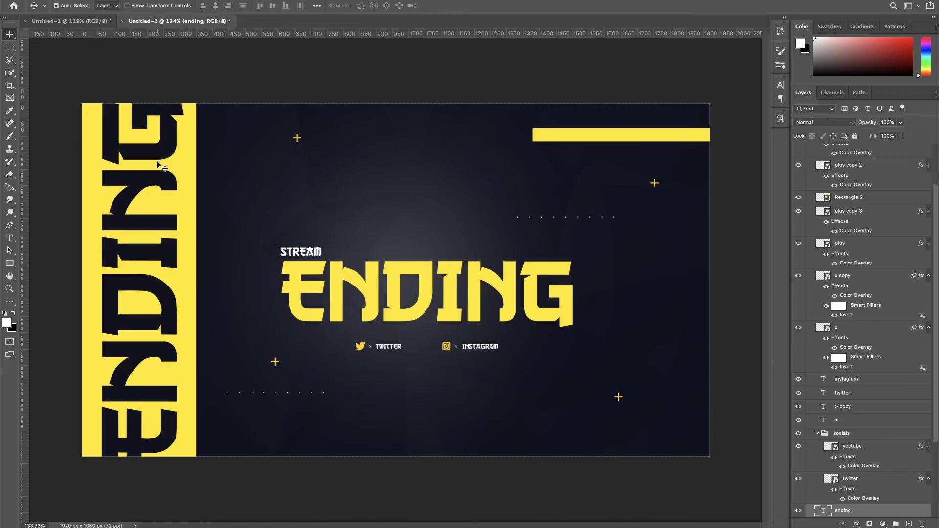
{"action": "key", "text": "ctrl+t"}
{"action": "left_click_drag", "start_coordinate": [195, 96], "coordinate": [199, 89]}
{"action": "key", "text": "Return"}
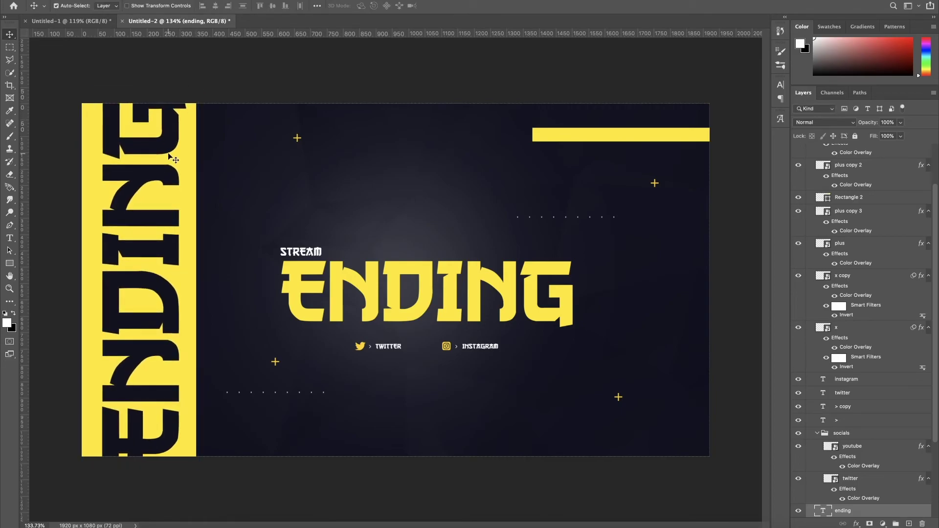
Collapse the ending group, review the starting and ending screens in turn, and display only the intermission copy.
{"action": "scroll", "coordinate": [878, 201], "scroll_direction": "up", "scroll_amount": 3}
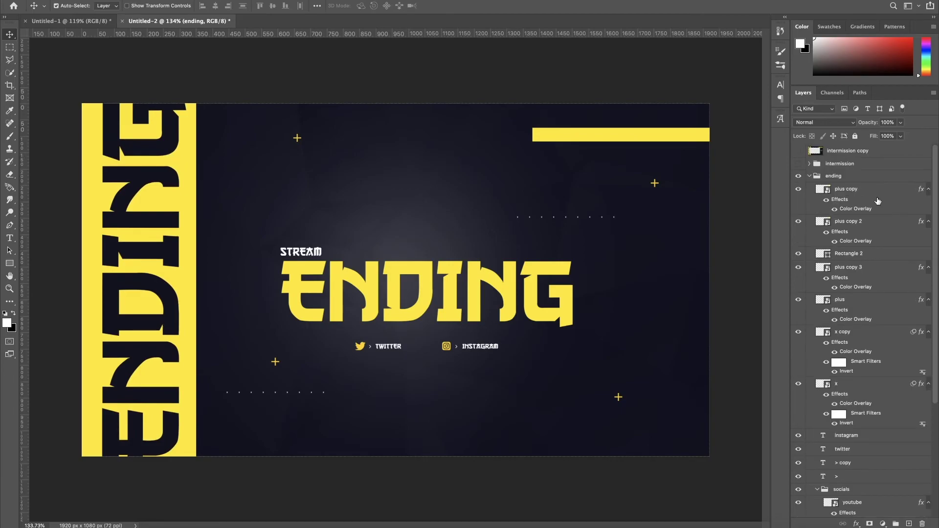
{"action": "left_click", "coordinate": [809, 177]}
{"action": "left_click", "coordinate": [800, 177]}
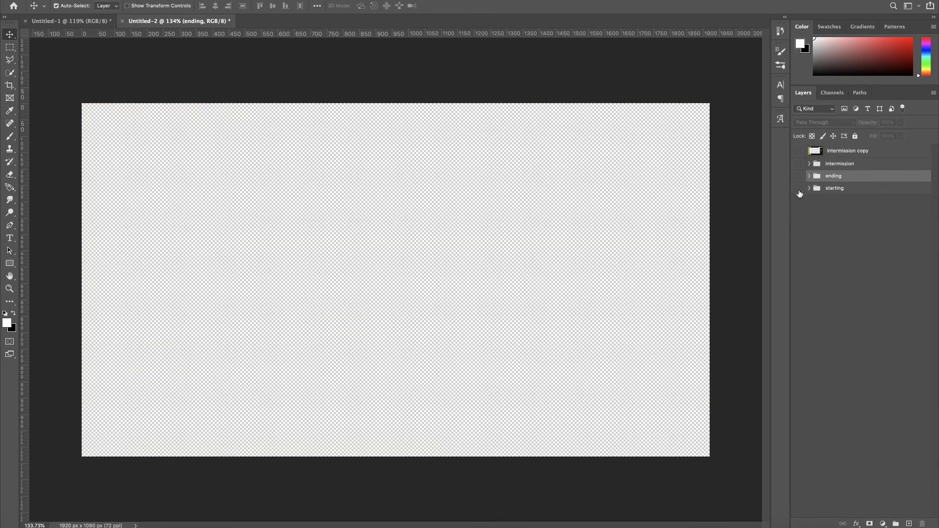
{"action": "left_click", "coordinate": [798, 188]}
{"action": "left_click", "coordinate": [798, 189]}
{"action": "left_click", "coordinate": [798, 176]}
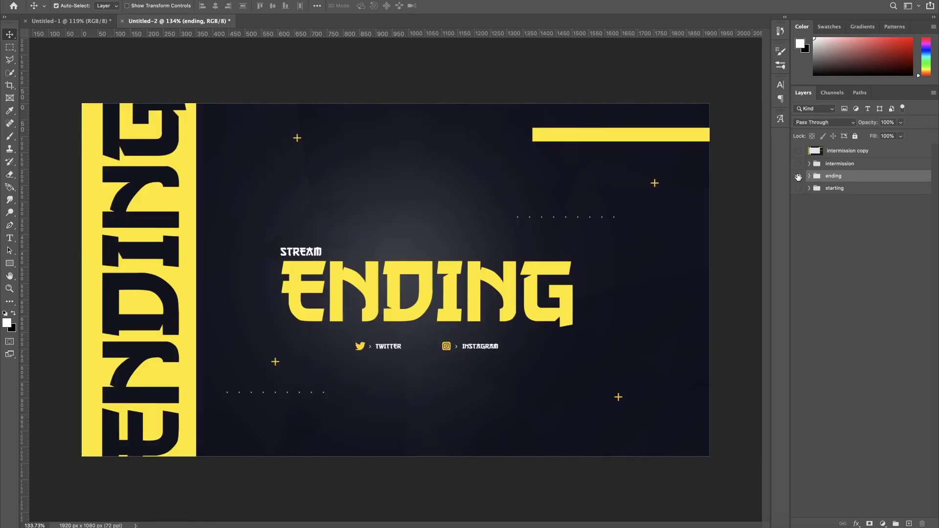
{"action": "left_click", "coordinate": [799, 176]}
{"action": "left_click", "coordinate": [798, 151]}
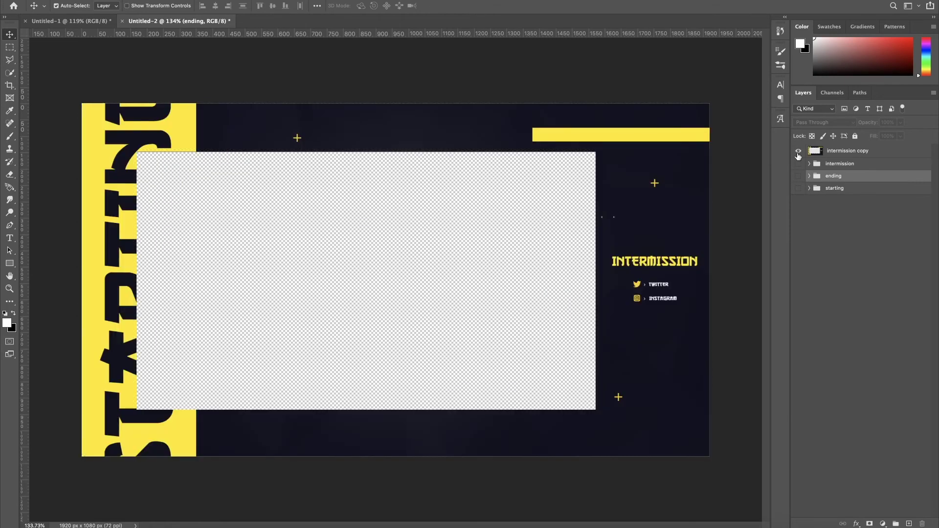